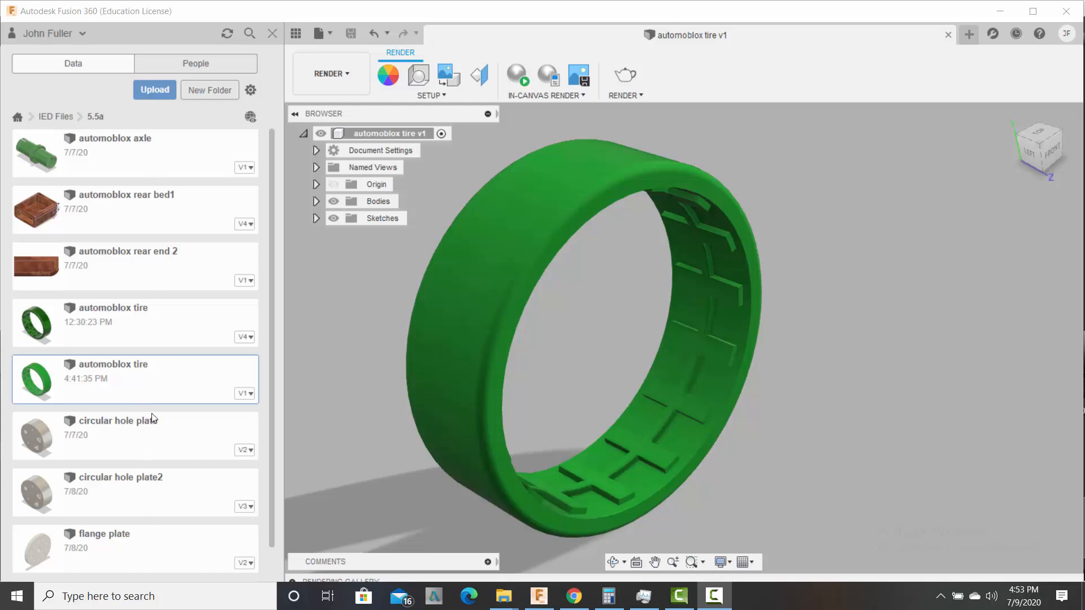
Step: Hide the project file list and create a new, empty design
left_click(273, 33)
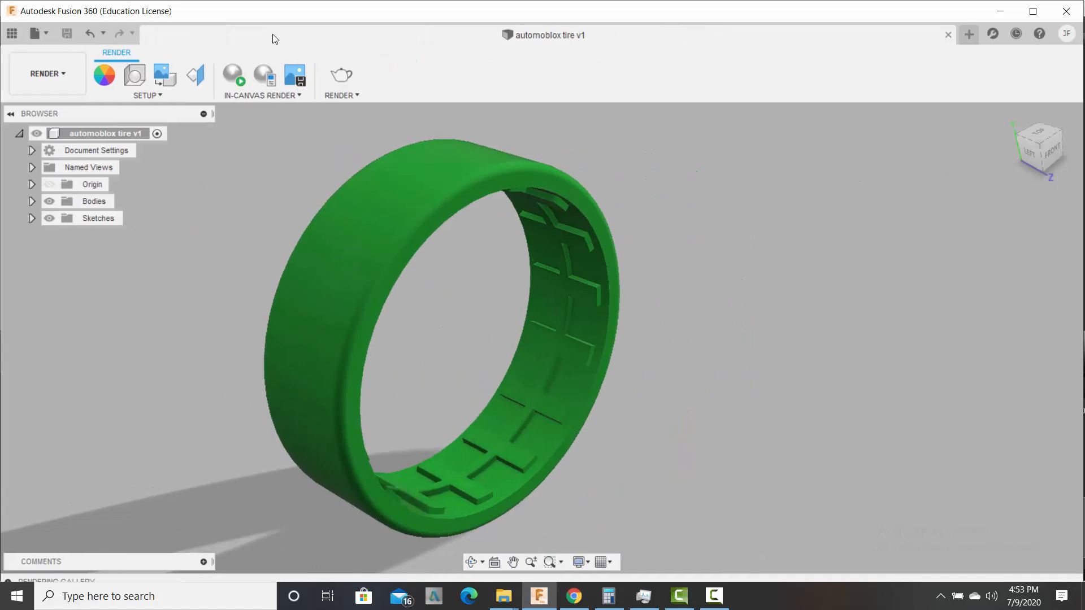
left_click(38, 36)
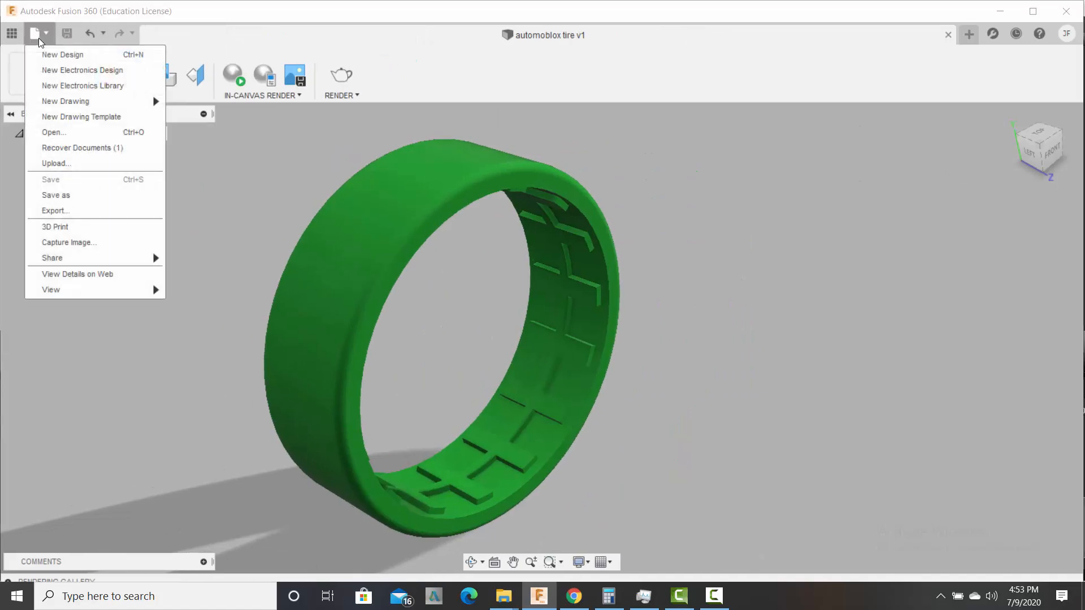
left_click(49, 56)
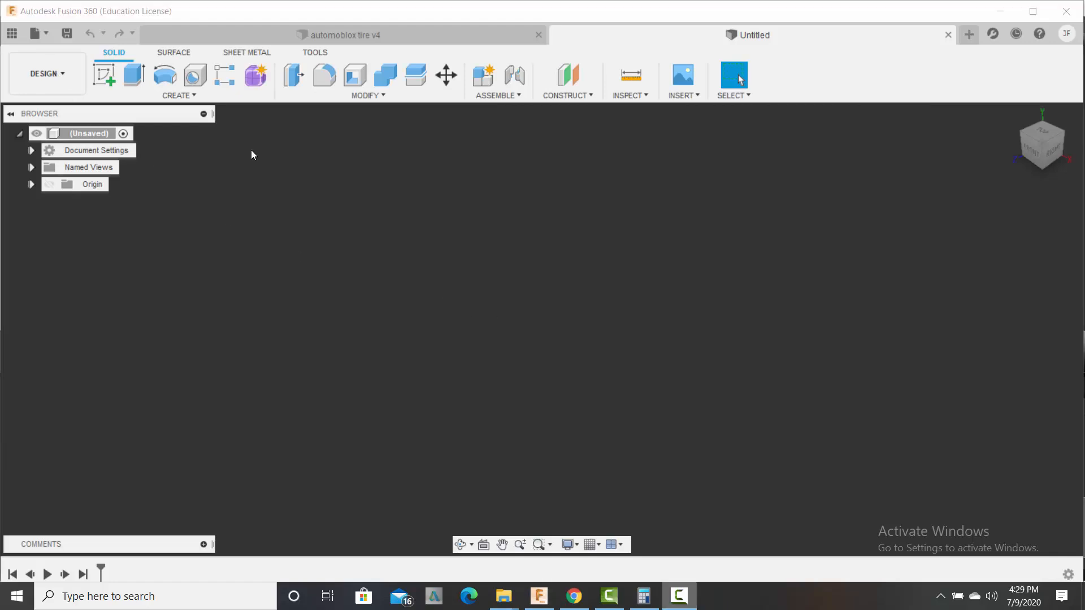
Step: Start a sketch on the front plane and draw a 1.65 in diameter circle centred on the origin
left_click(113, 83)
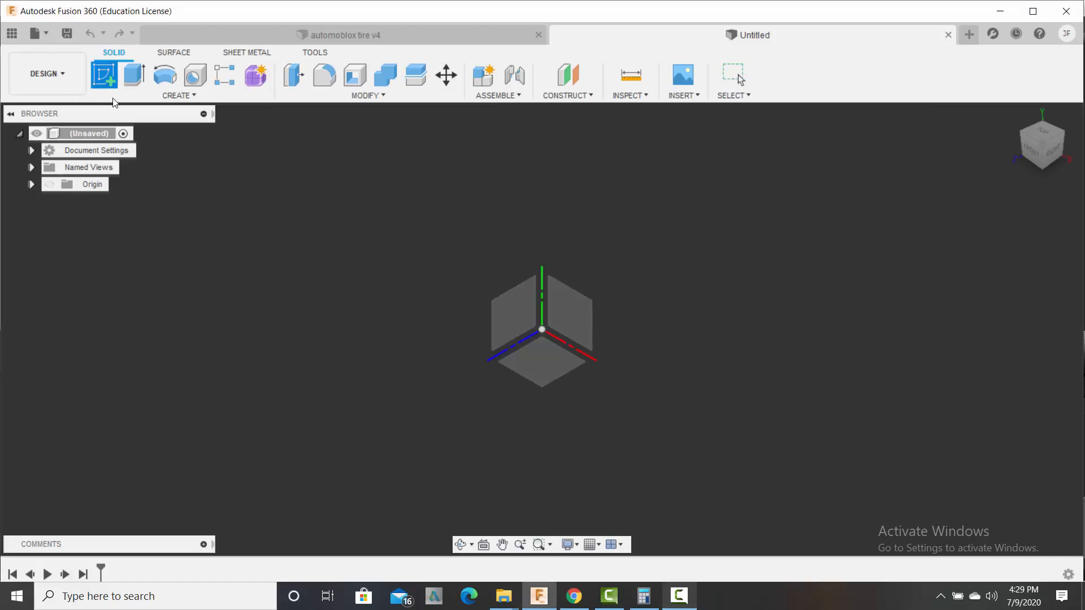
left_click(576, 316)
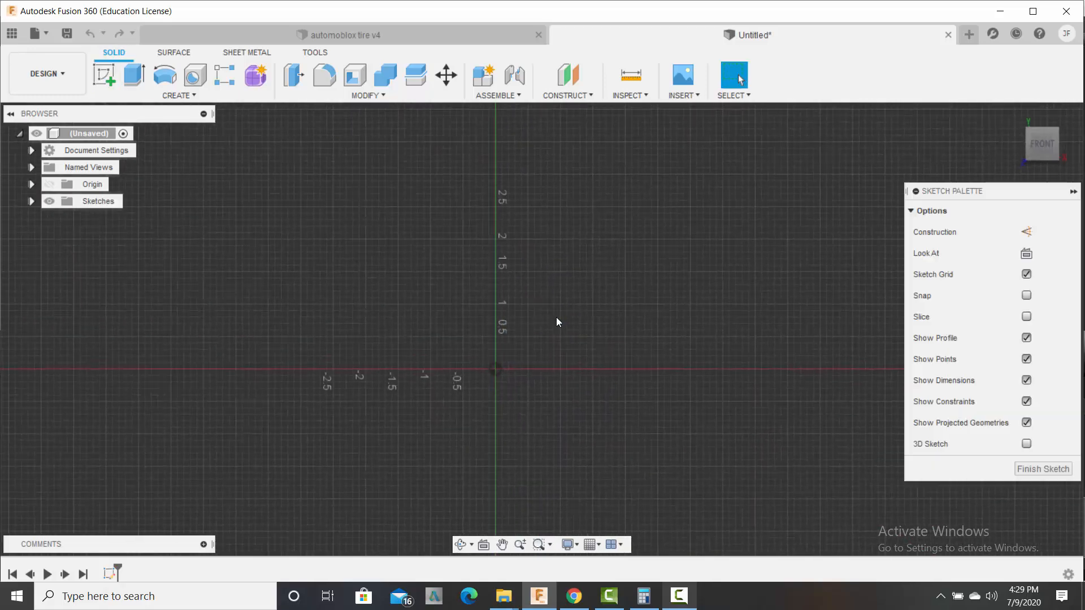
left_click(166, 79)
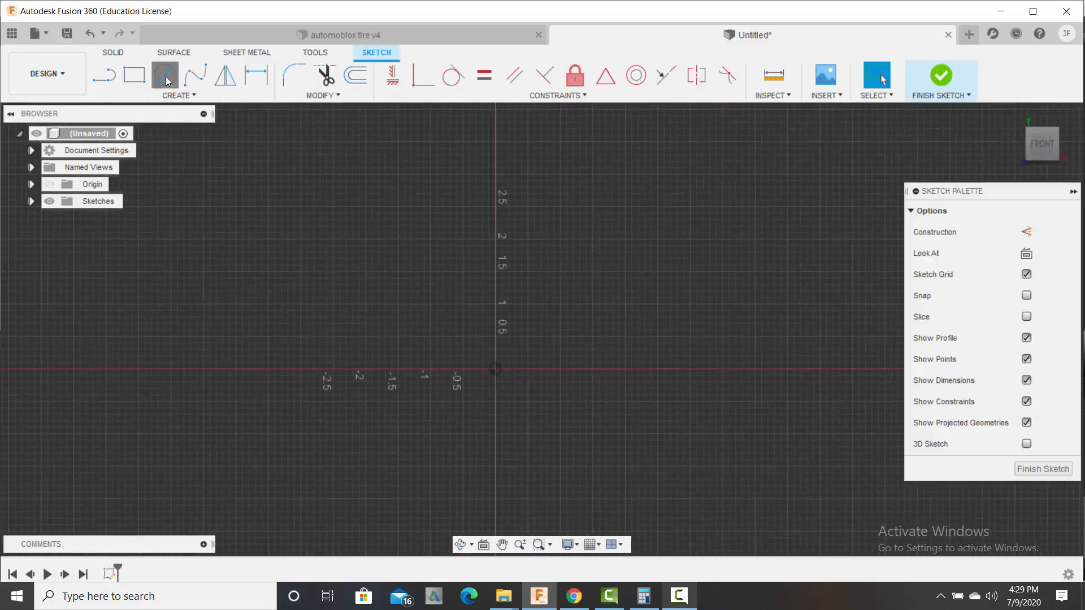
left_click(497, 372)
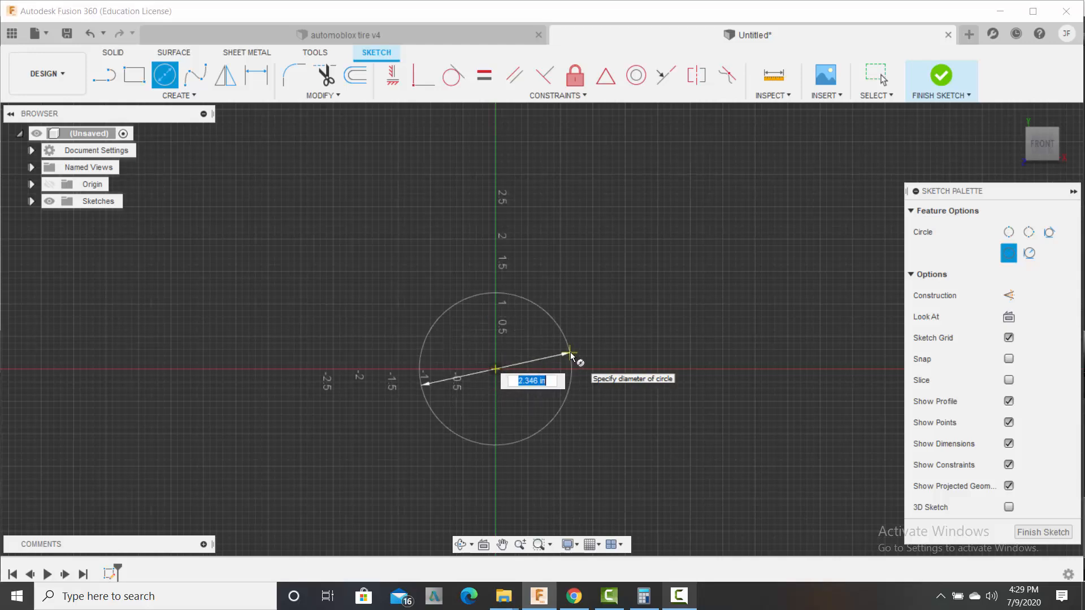
type("1.65")
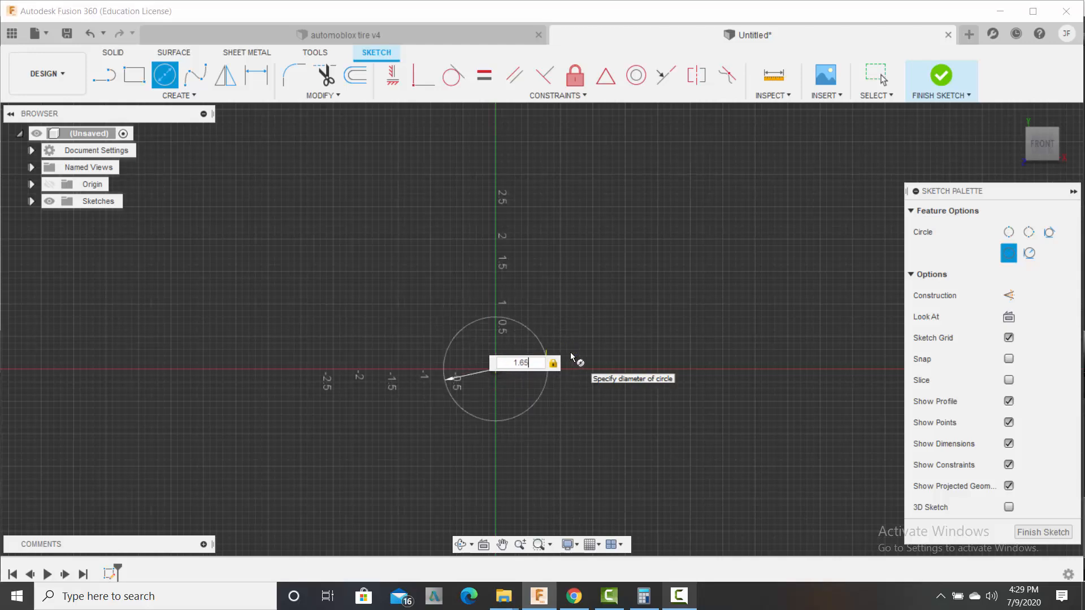
key("Return")
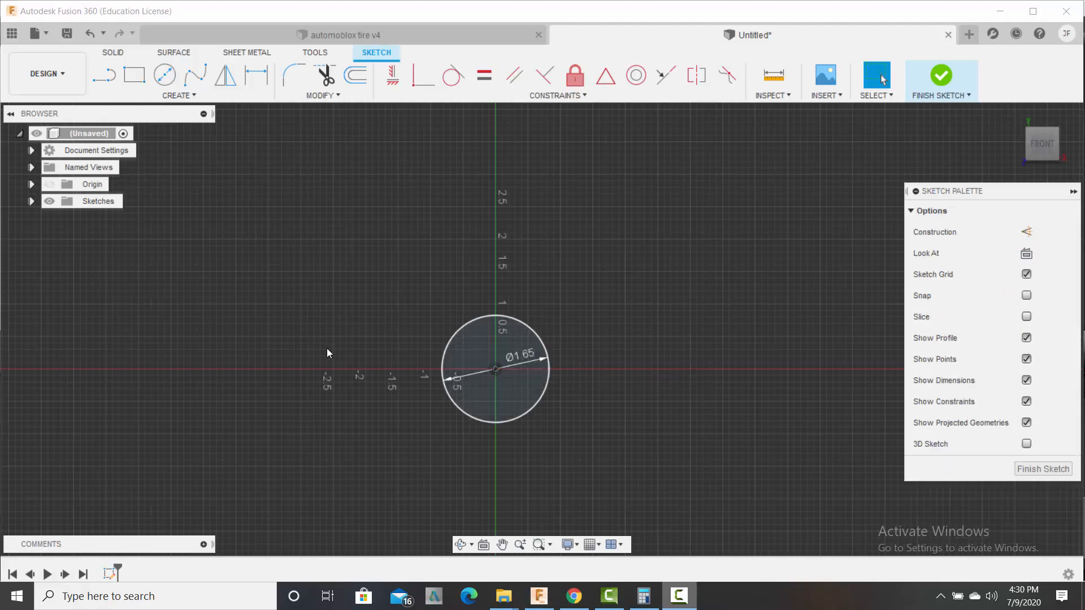
Step: Offset the 1.65 in circle inward by 0.1 in to form a second, concentric circle
scroll(327, 348, "up", 5)
mouse_move(560, 468)
middle_mouse_down()
mouse_move(545, 449)
mouse_move(319, 394)
middle_mouse_up()
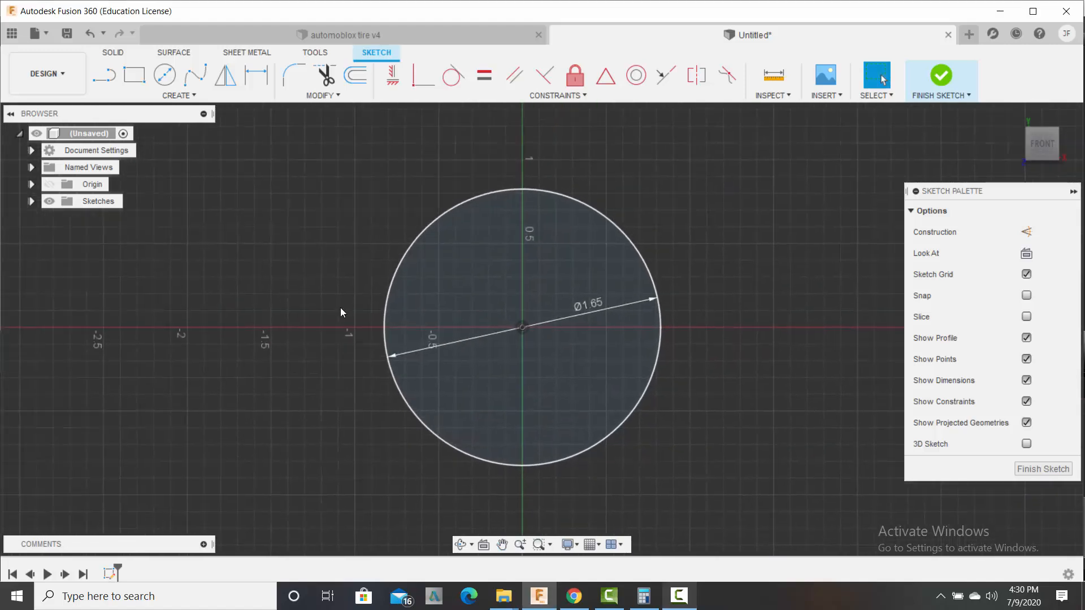
left_click(350, 79)
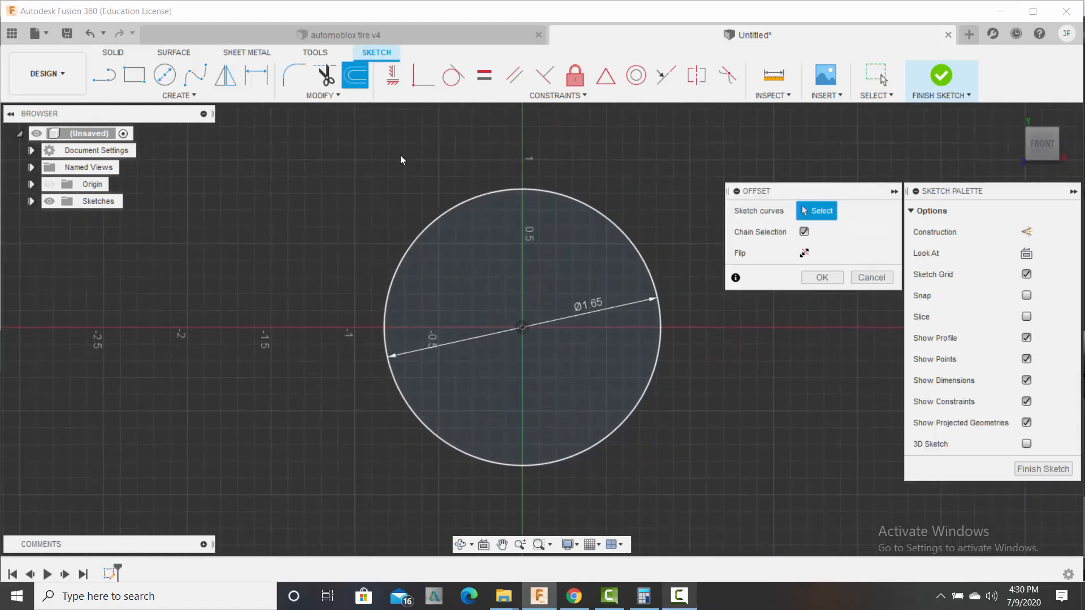
left_click(439, 216)
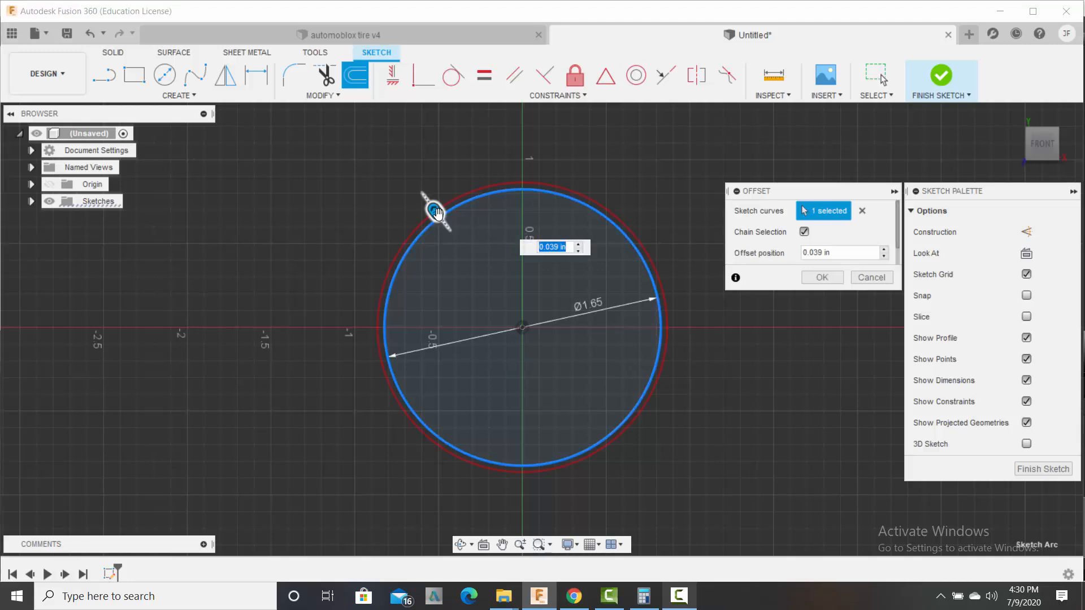
left_click_drag(434, 212, 445, 227)
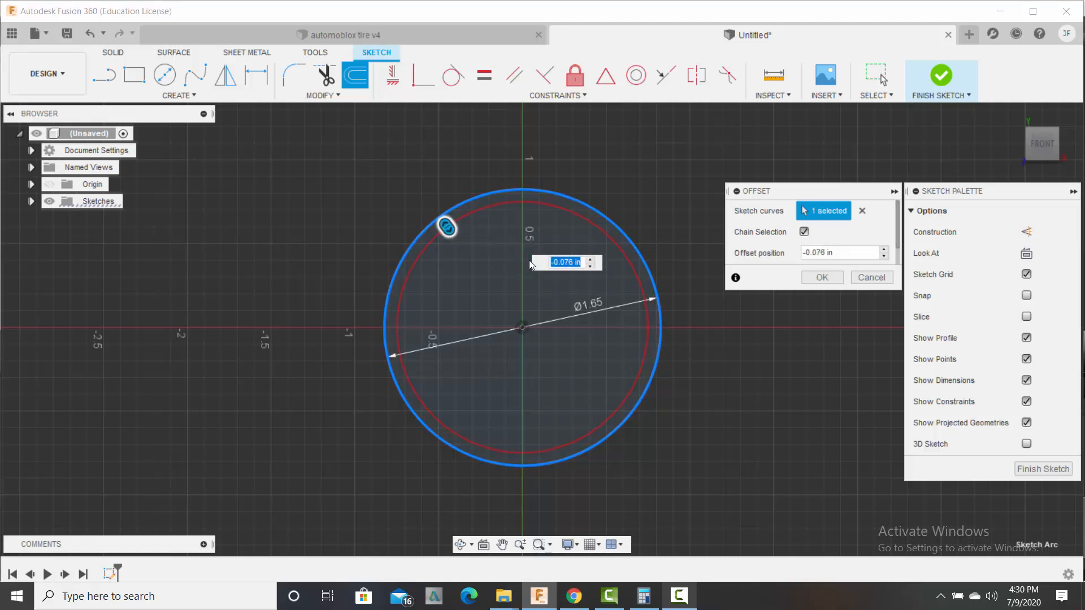
type("-")
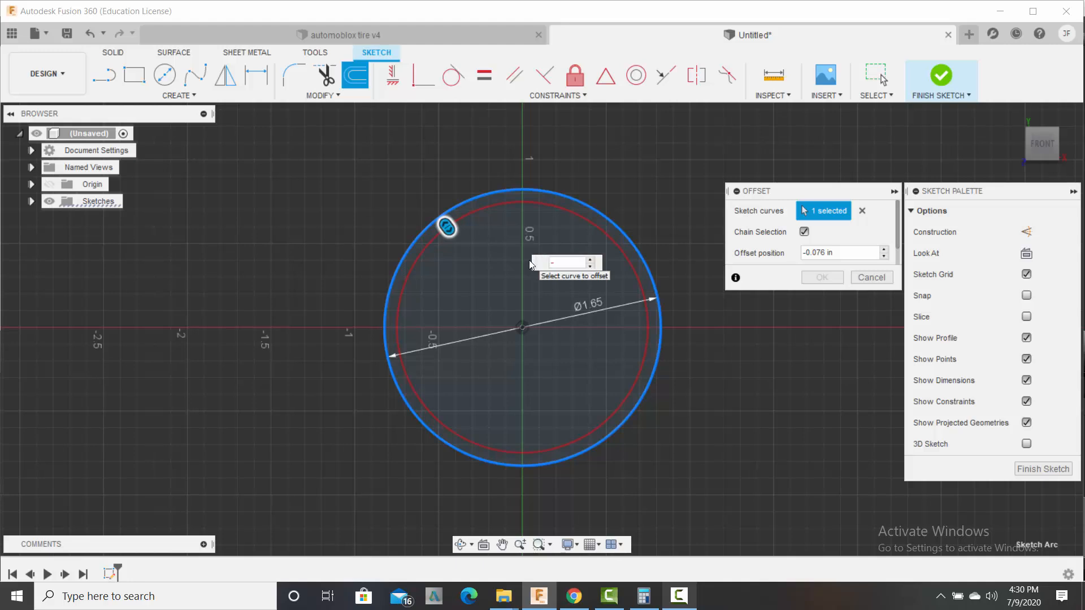
type(".1")
key("Return")
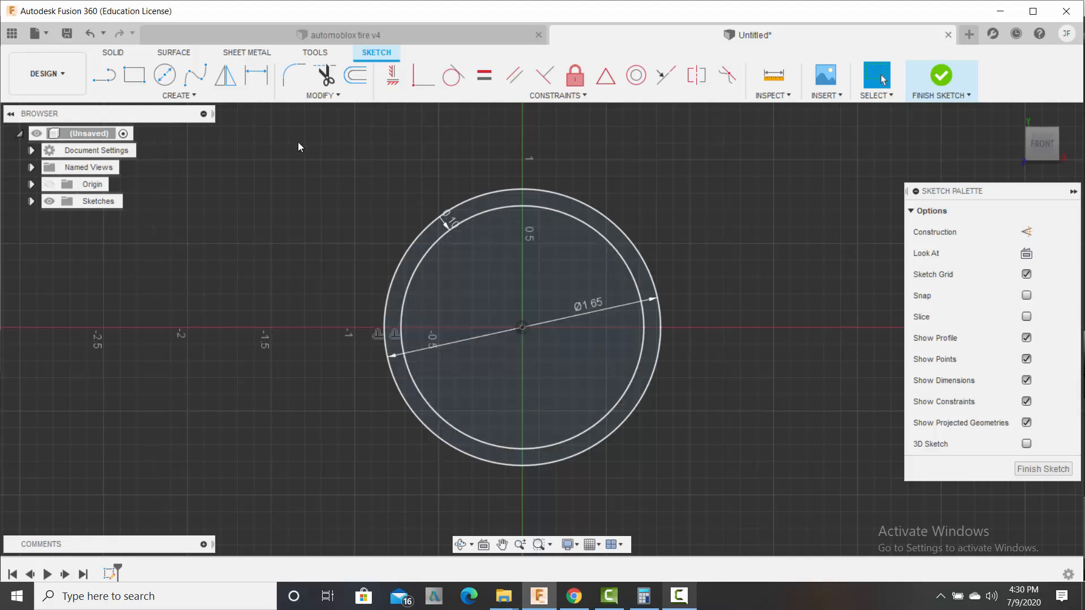
Step: Draw a third circle centred on the origin, about 1.35 in in diameter, just inside the offset circle
left_click(165, 79)
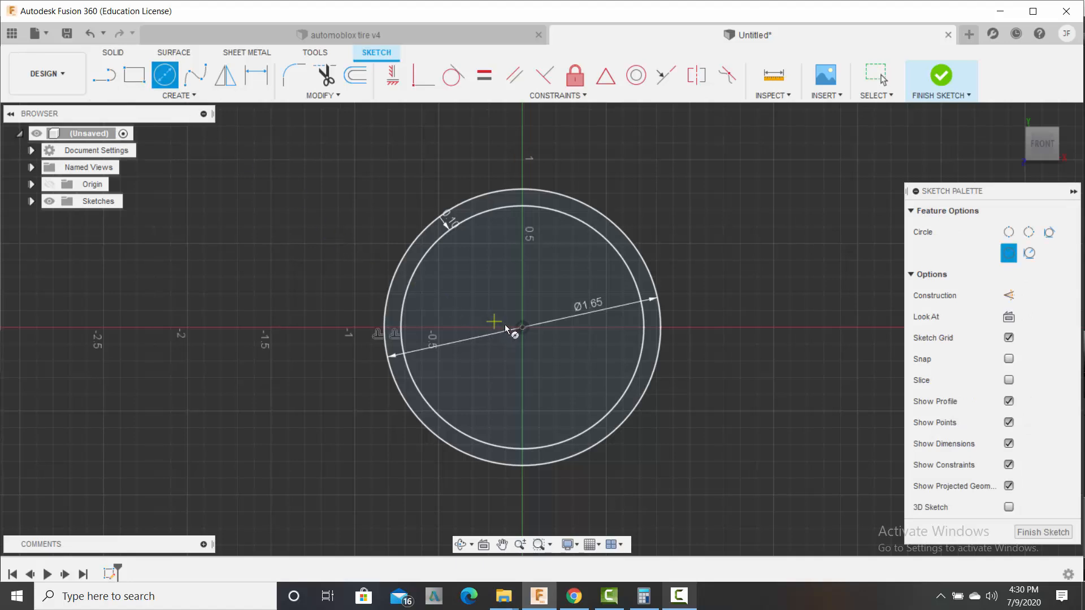
left_click(534, 327)
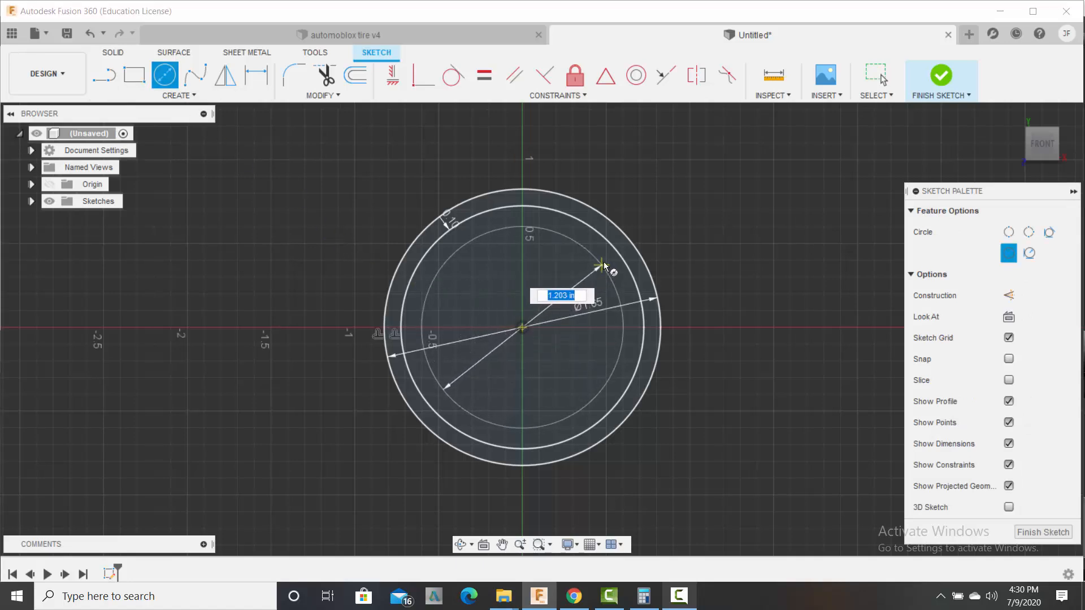
scroll(609, 256, "up", 4)
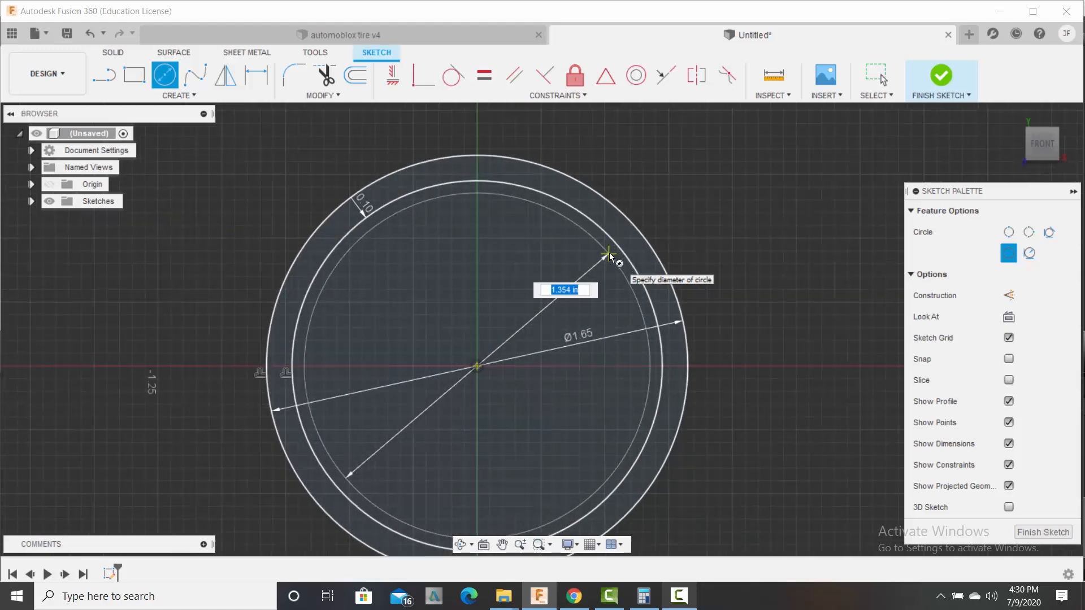
left_click(609, 256)
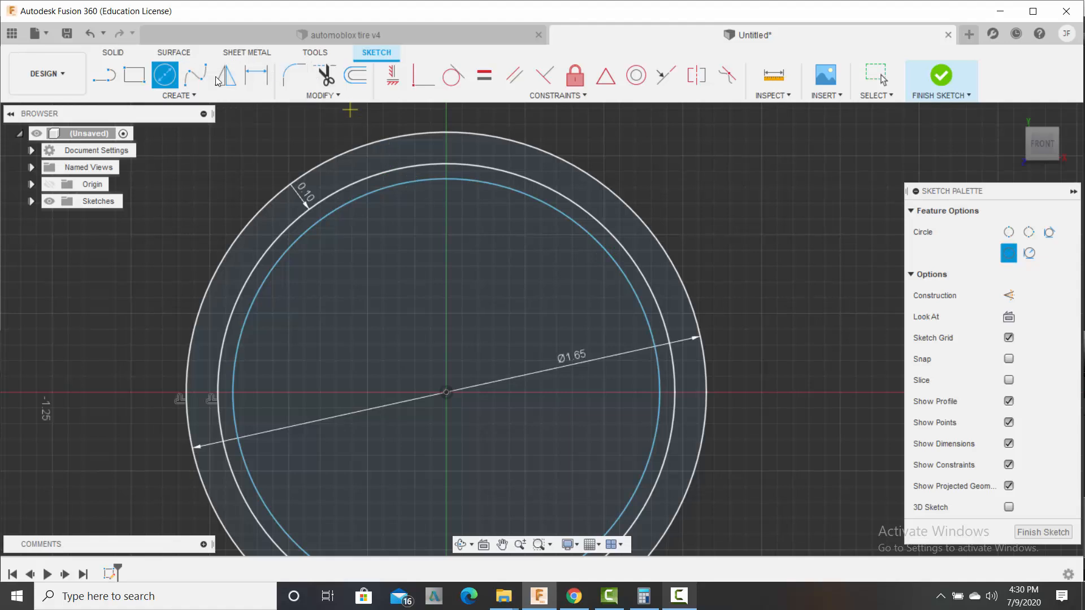
Step: Dimension the gap between the two inner circles to 0.03 in
left_click(254, 75)
left_click(583, 227)
left_click(594, 237)
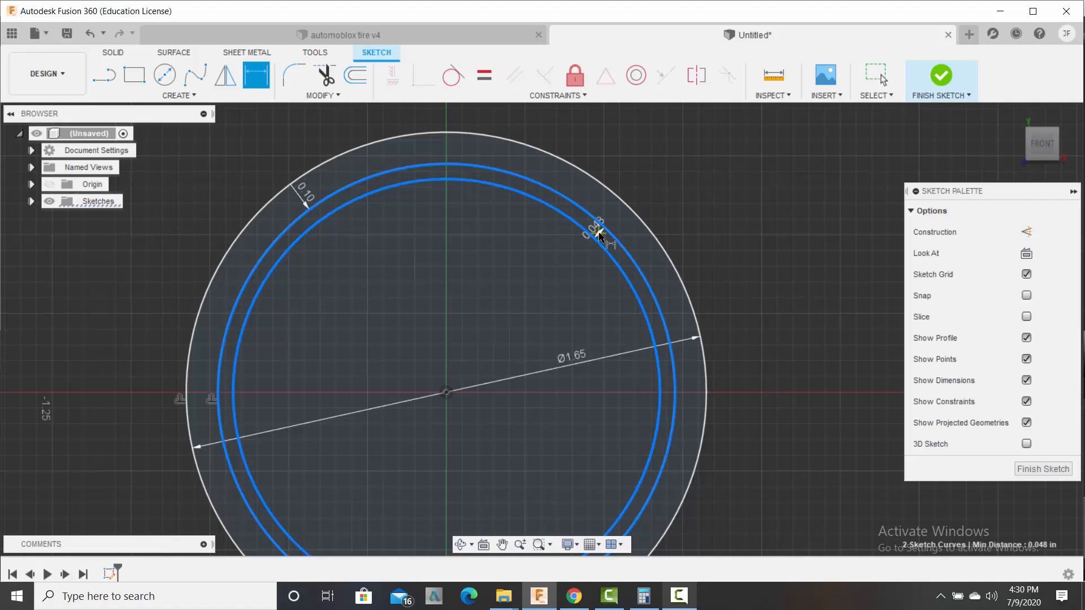
left_click(601, 233)
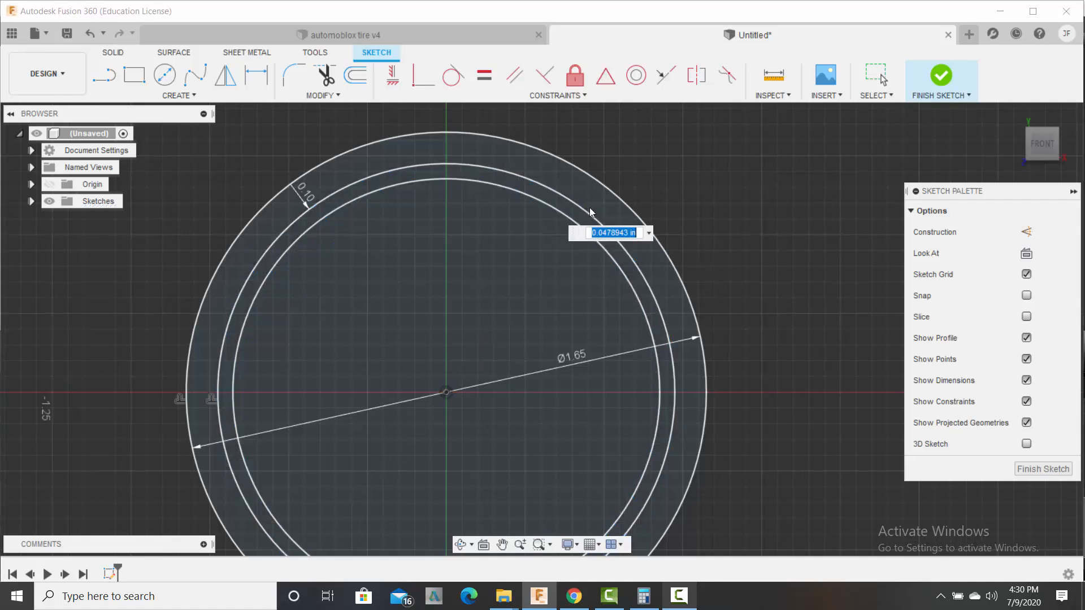
type(".0")
key("Return")
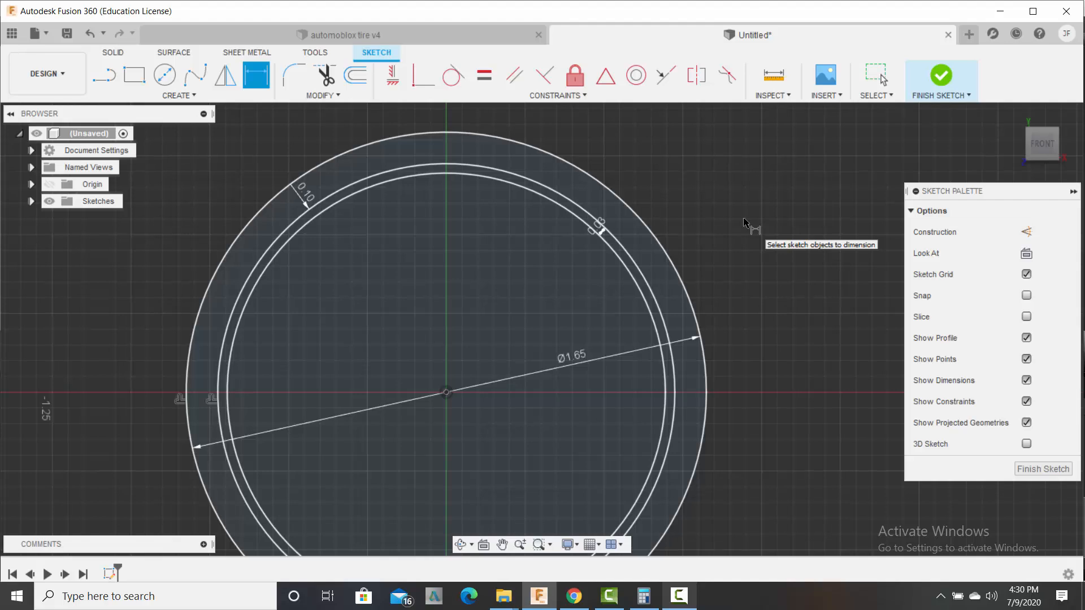
key("Escape")
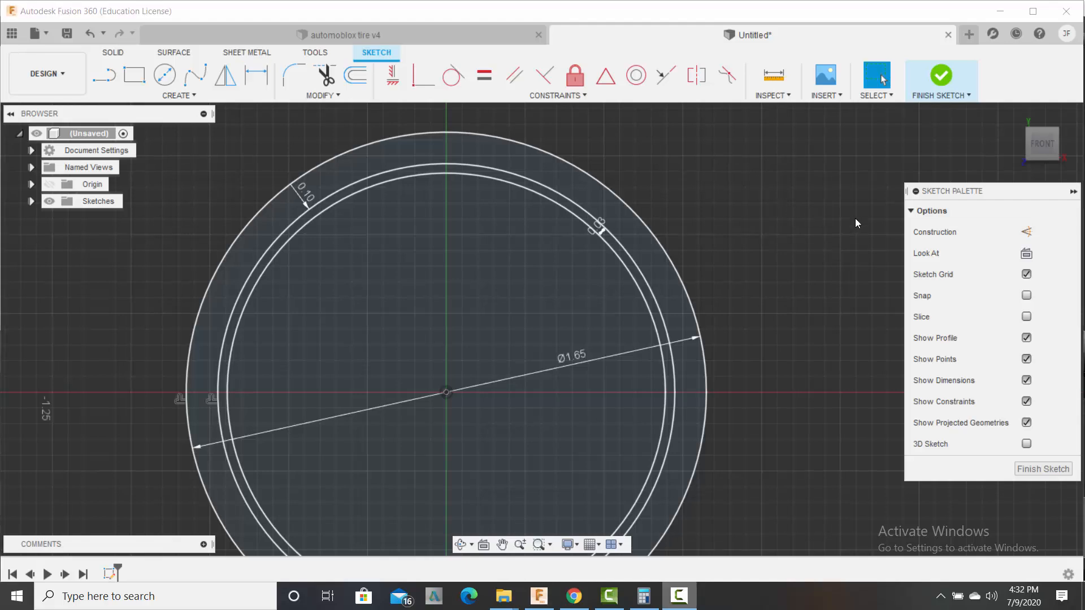
Step: Draw a vertical construction line about 0.89 in long from the origin up past the outer circle
left_click(1030, 234)
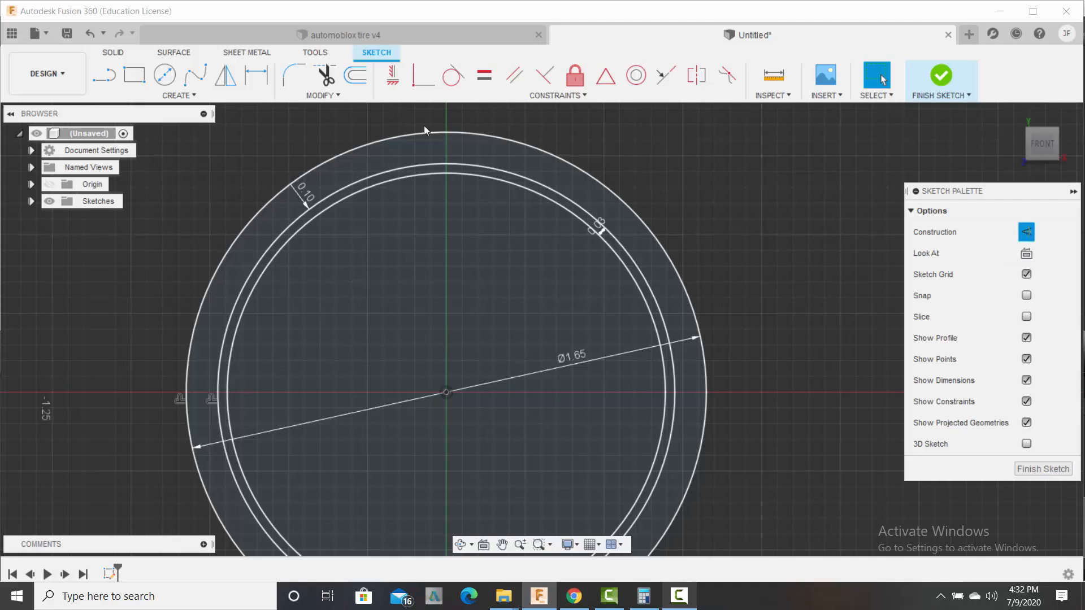
left_click(111, 78)
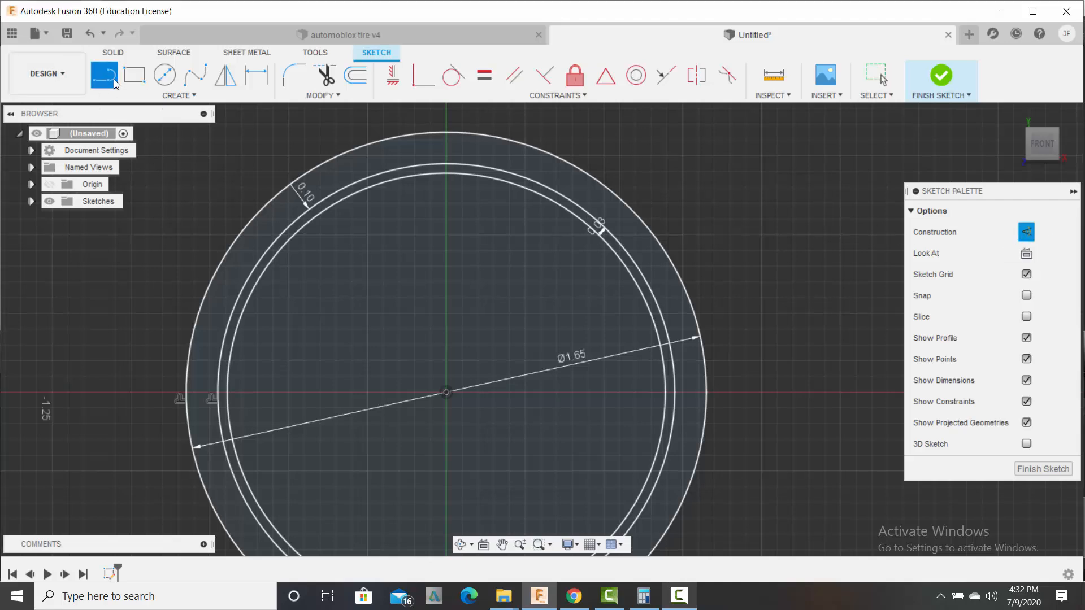
left_click(447, 392)
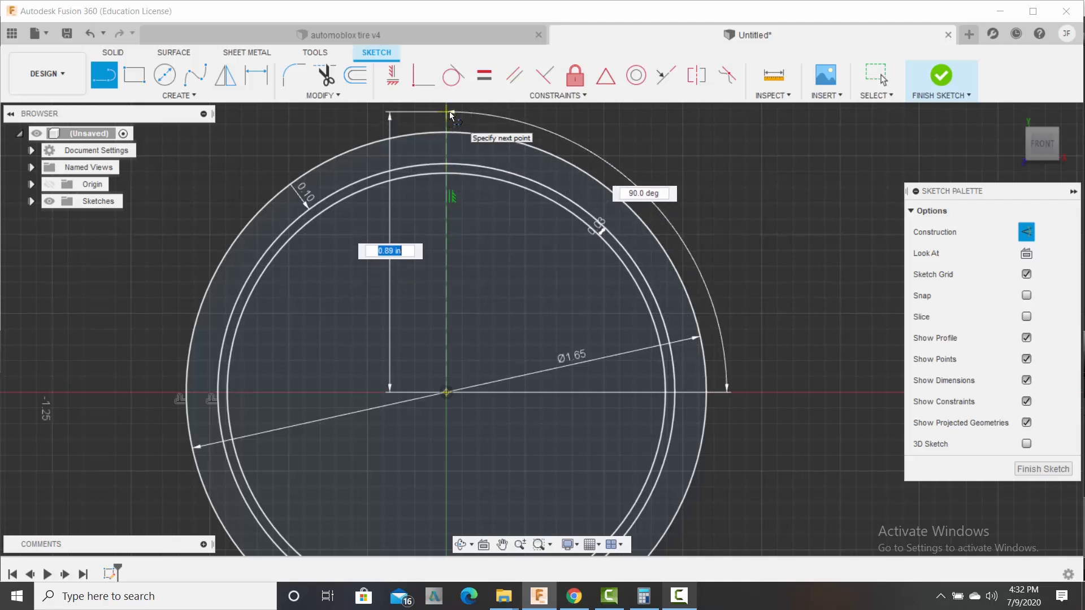
left_click(446, 113)
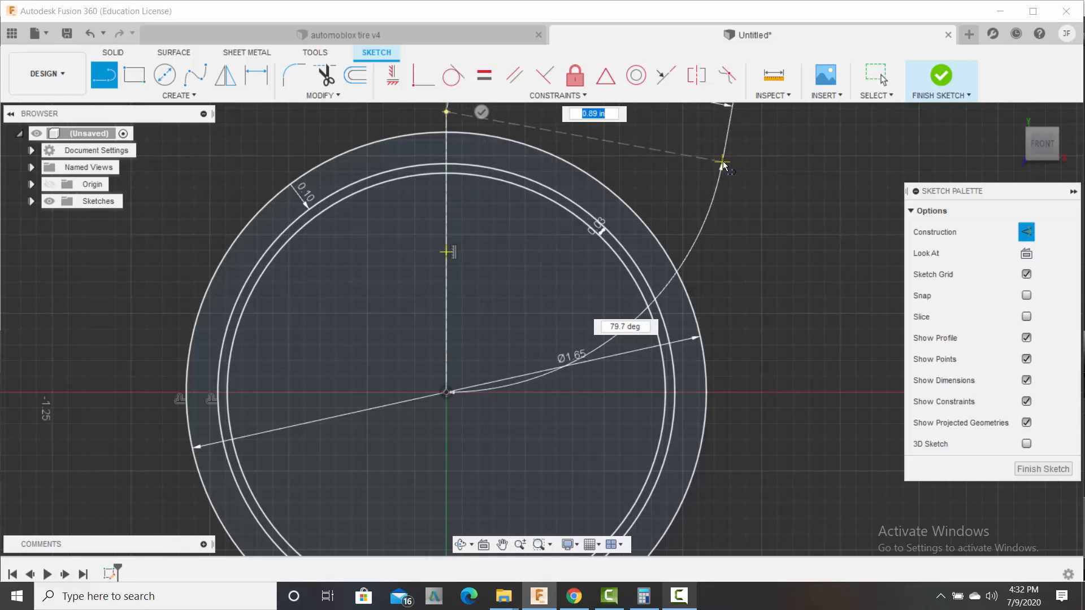
key("Escape")
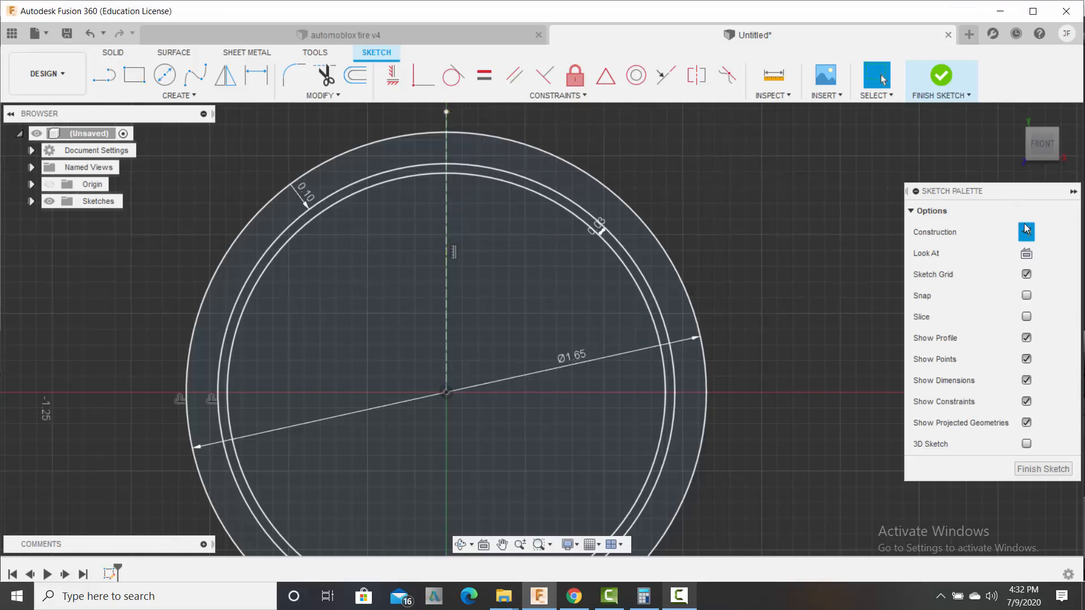
Step: Draw a solid line about 0.9 in long from the origin past the outer circle, slightly right of the construction line at about 80.6 degrees
left_click(1026, 231)
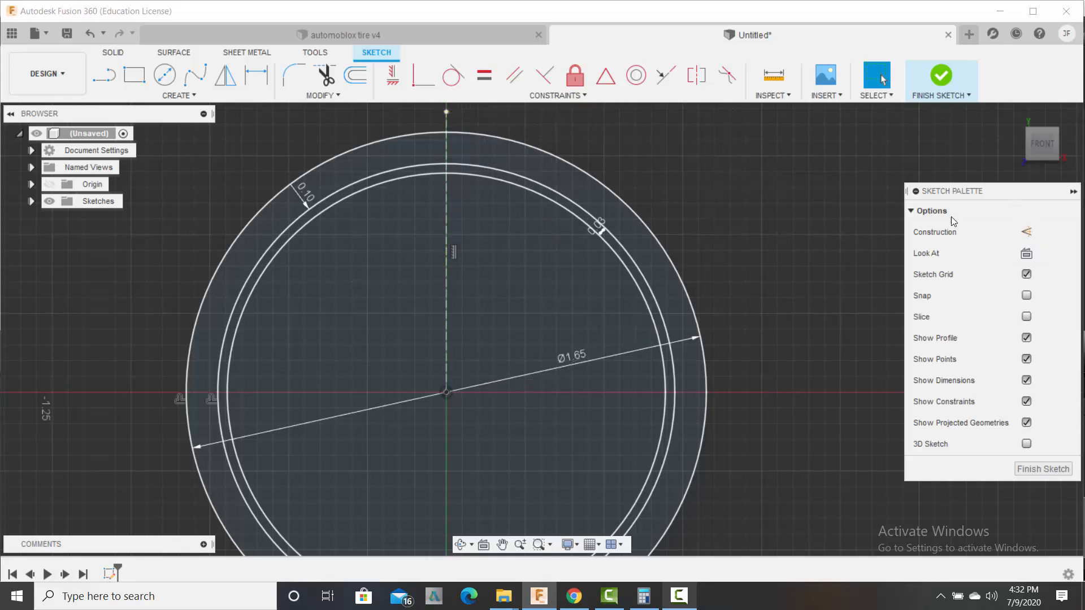
left_click(100, 82)
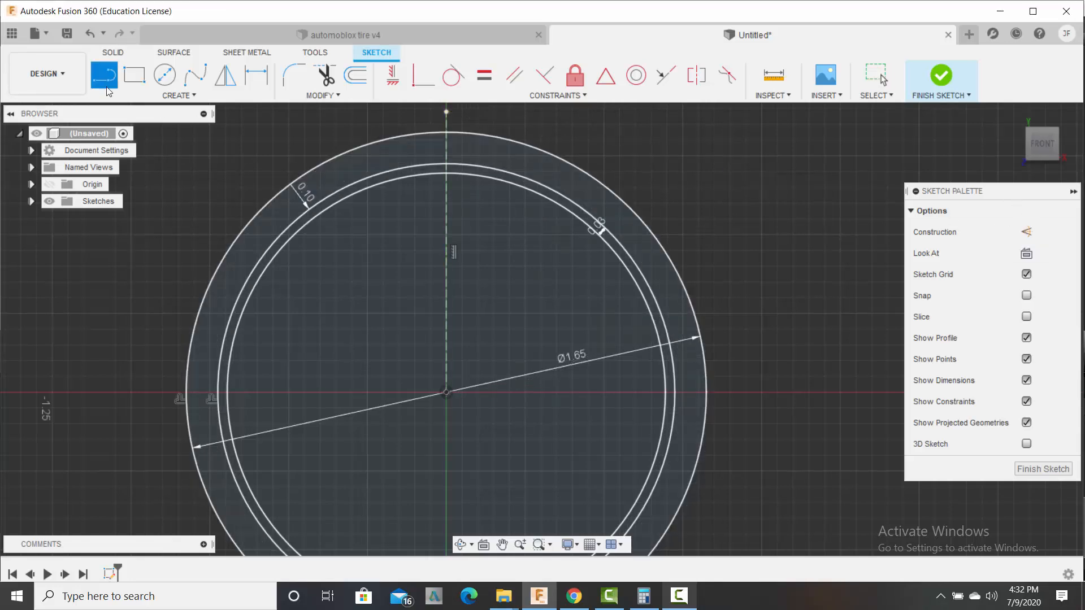
left_click(447, 392)
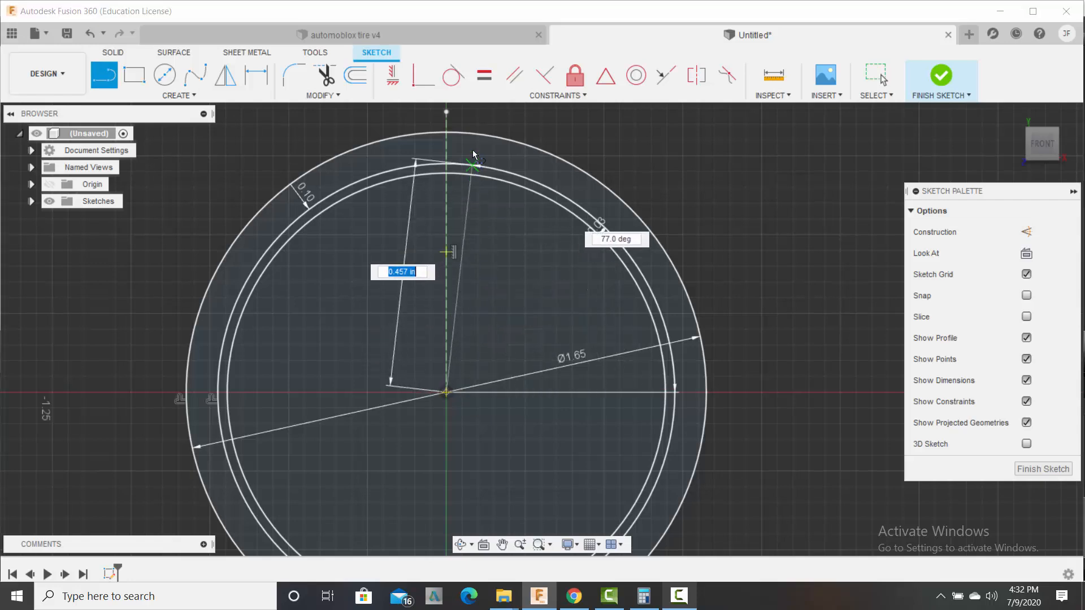
scroll(490, 124, "down", 1)
middle_click_drag(494, 140, 479, 292)
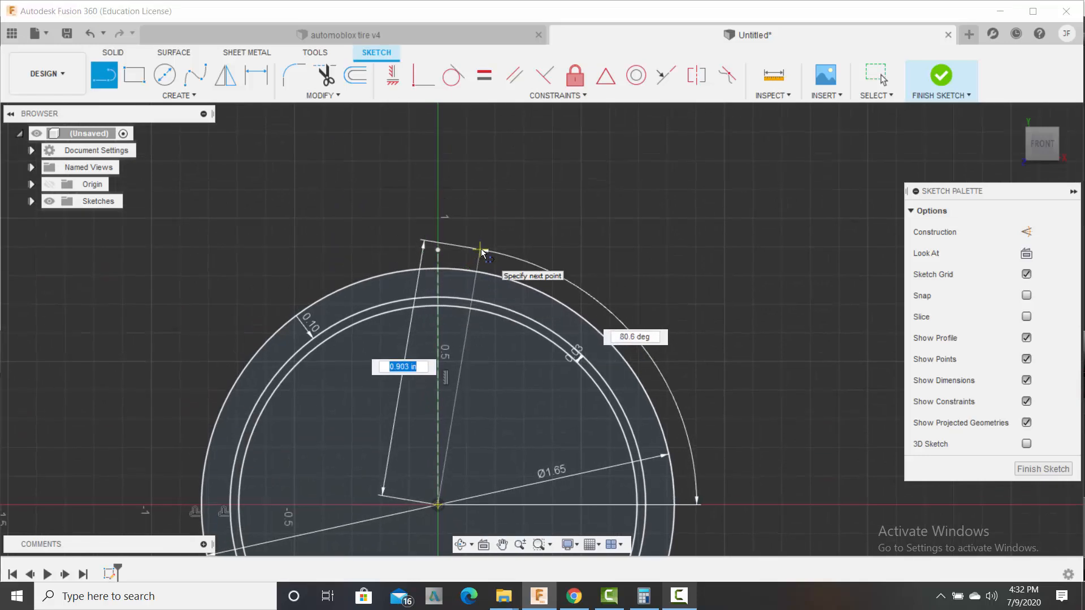
left_click(481, 251)
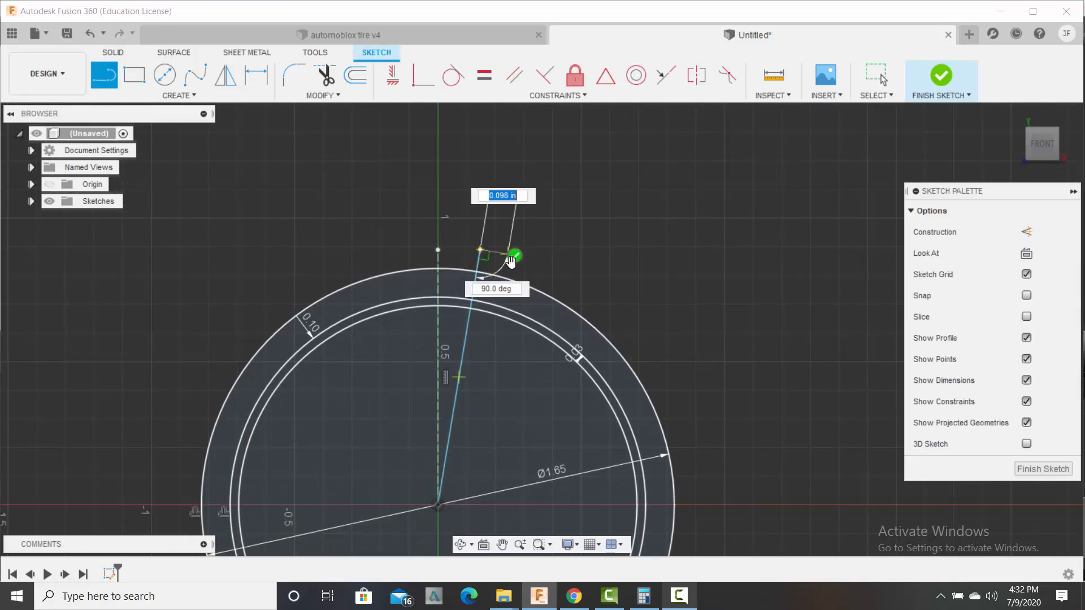
Step: Draw a solid line about 0.91 in long from the origin past the outer circle, left of the construction line at about 10.8 degrees
left_click(438, 505)
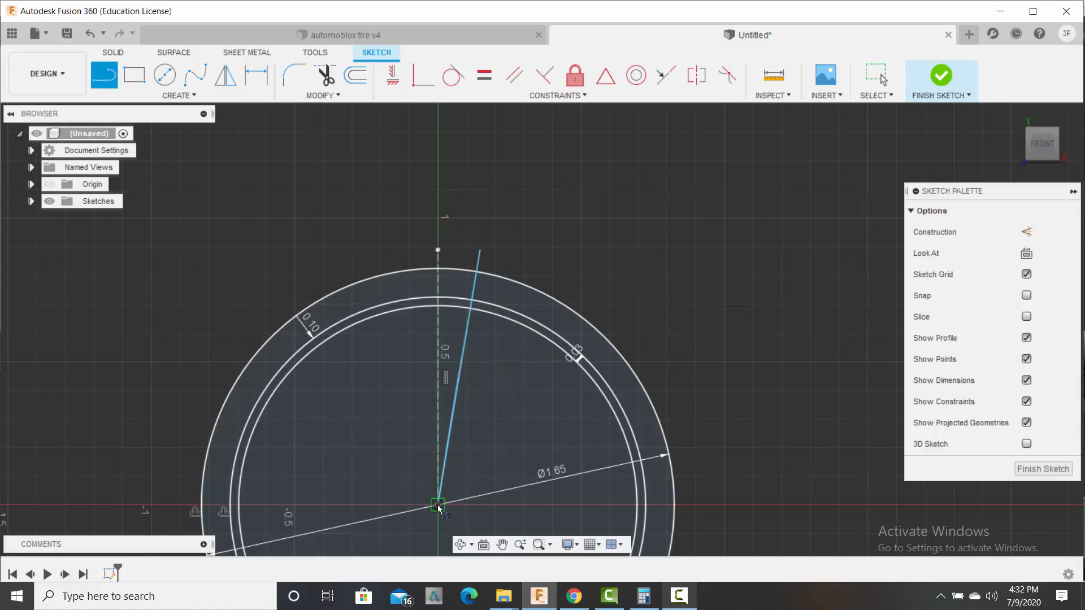
left_click(439, 505)
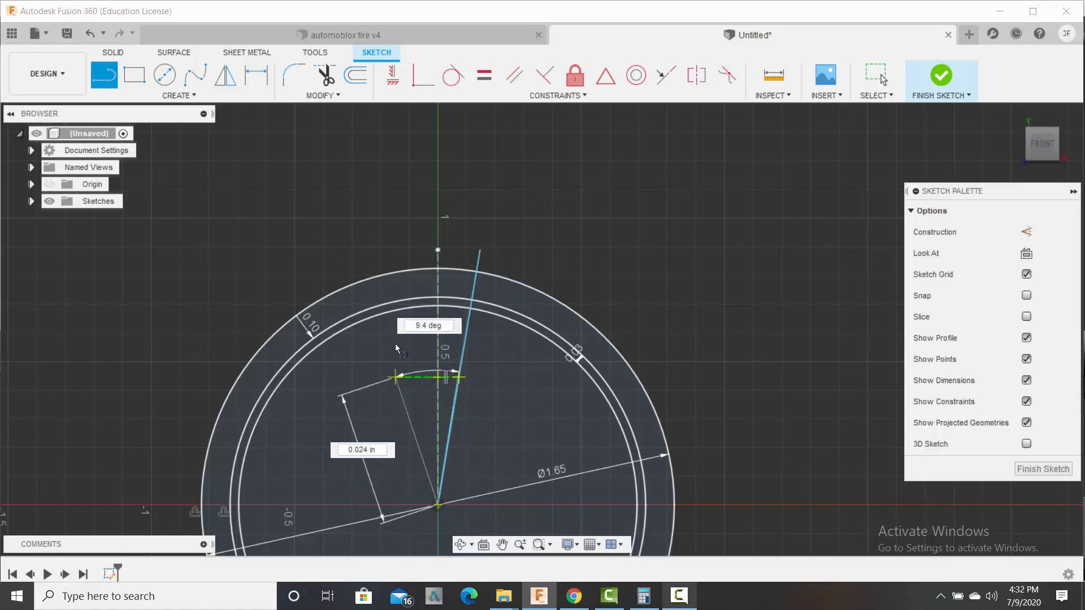
left_click(389, 250)
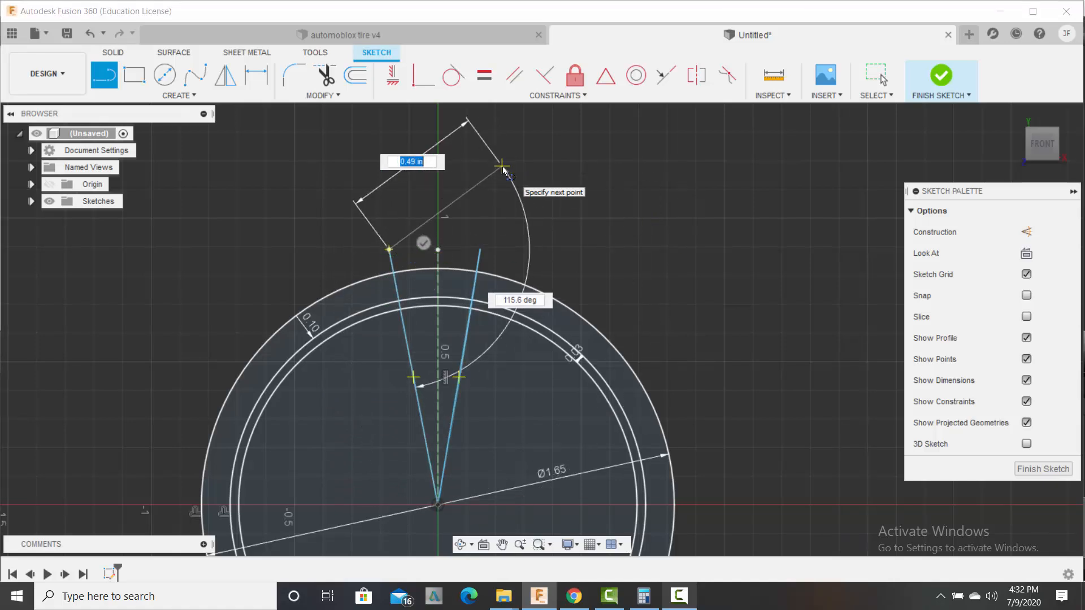
key("Escape")
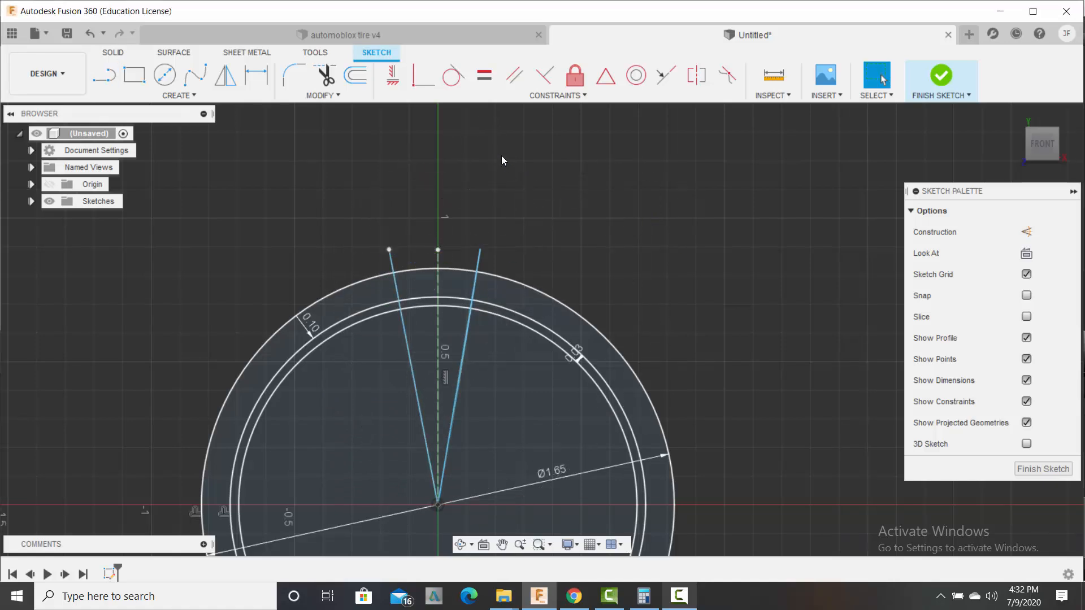
Step: Dimension the angle between the right angled line and the vertical construction line to 4 degrees
left_click(254, 79)
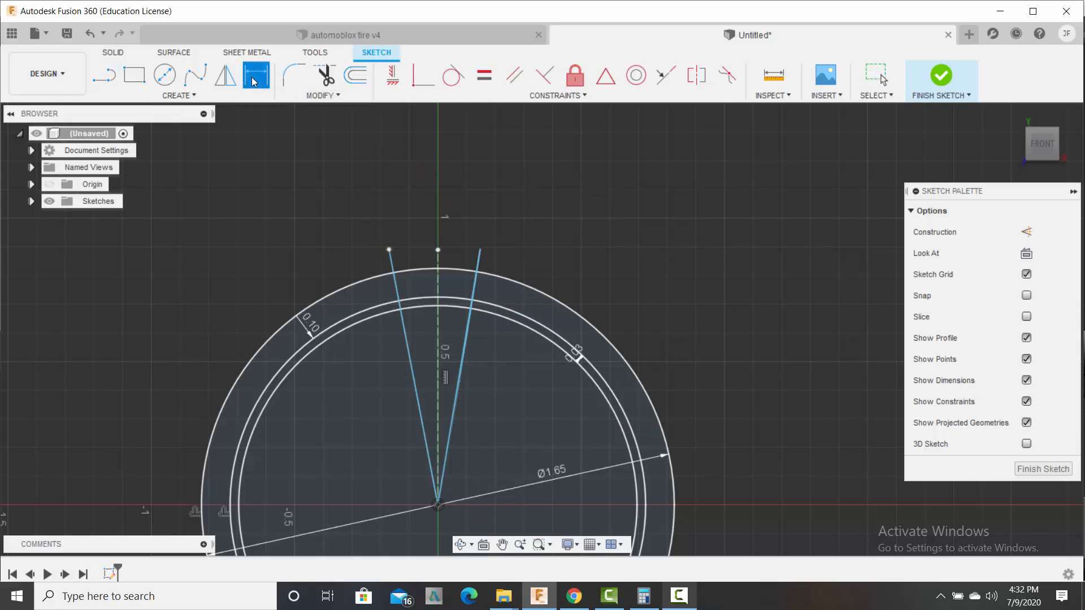
left_click(478, 264)
left_click(438, 271)
left_click(473, 183)
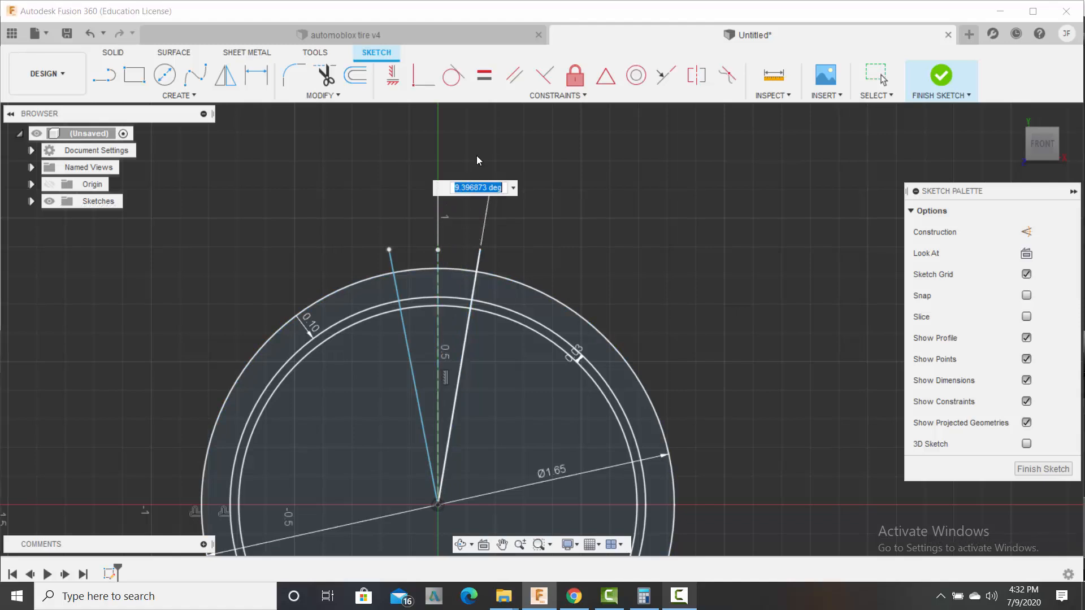
type("4")
key("Return")
Step: Dimension the angle between the left angled line and the vertical construction line to 4 degrees
scroll(395, 271, "up", 3)
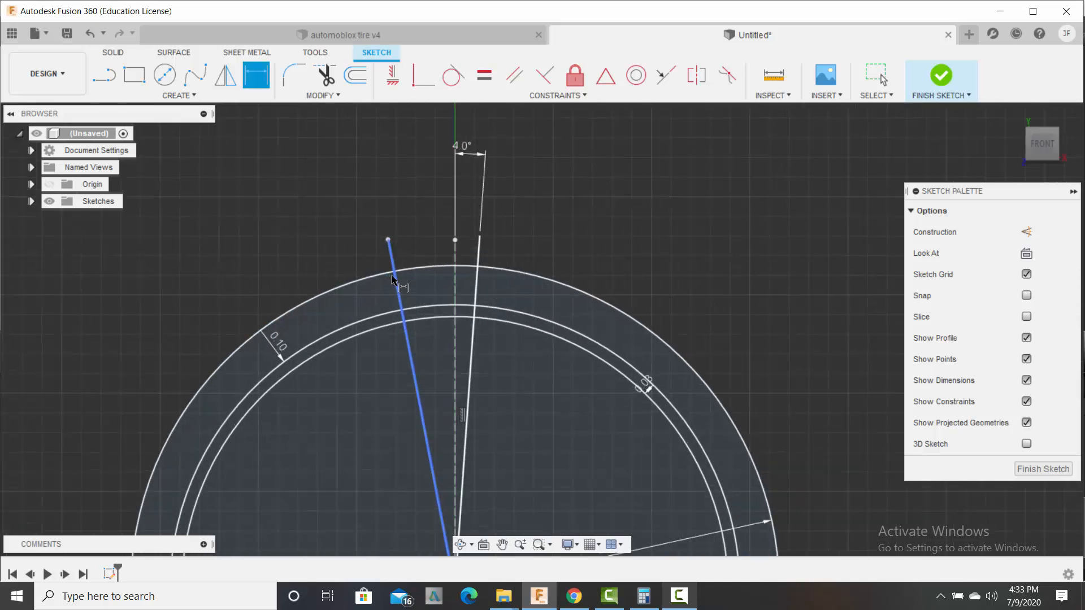
left_click(398, 271)
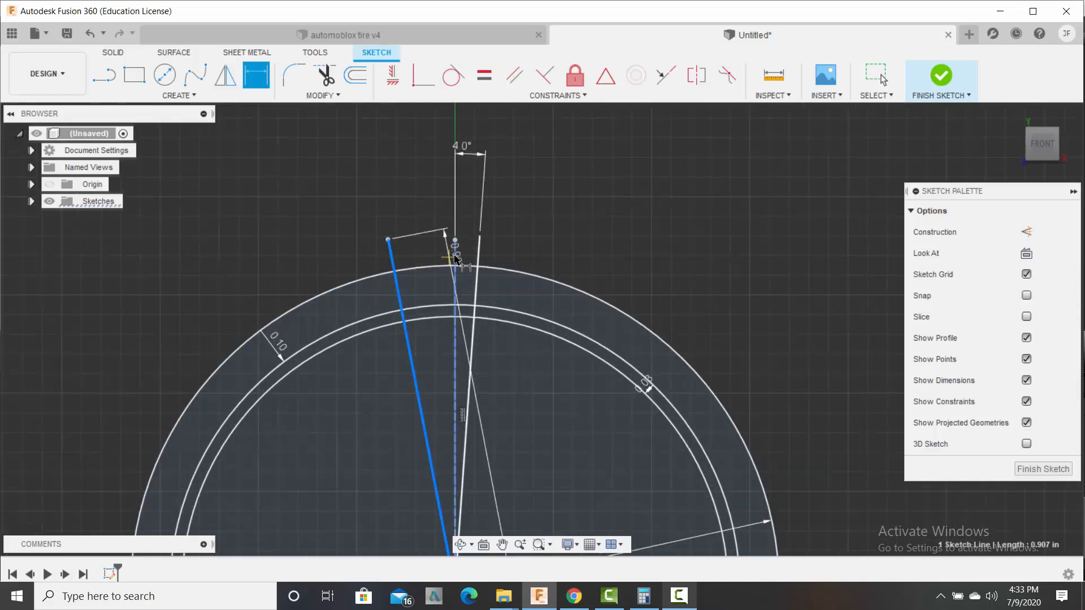
left_click(455, 259)
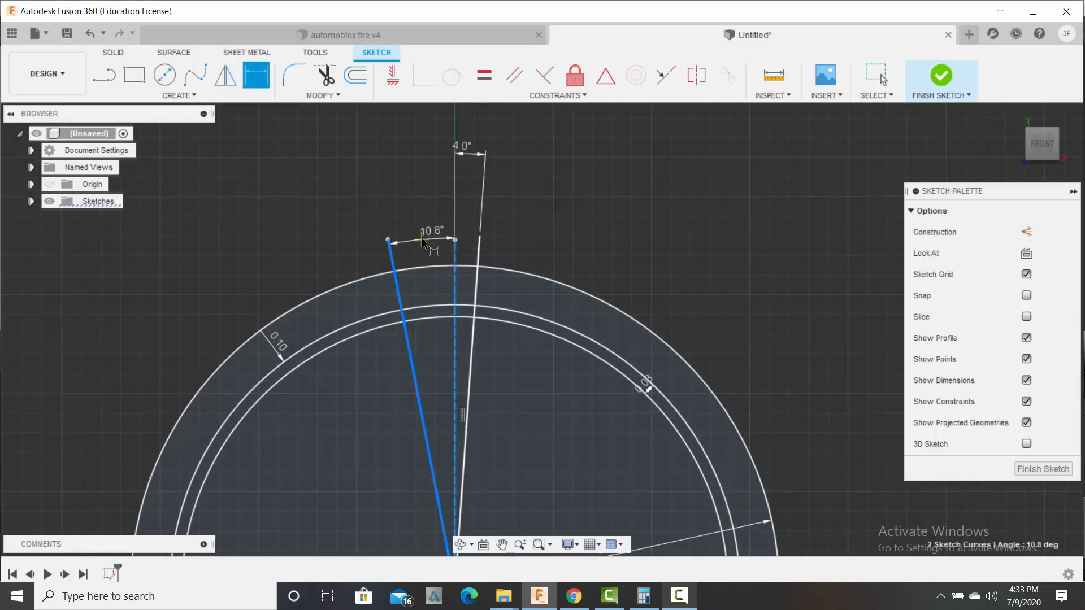
left_click(420, 249)
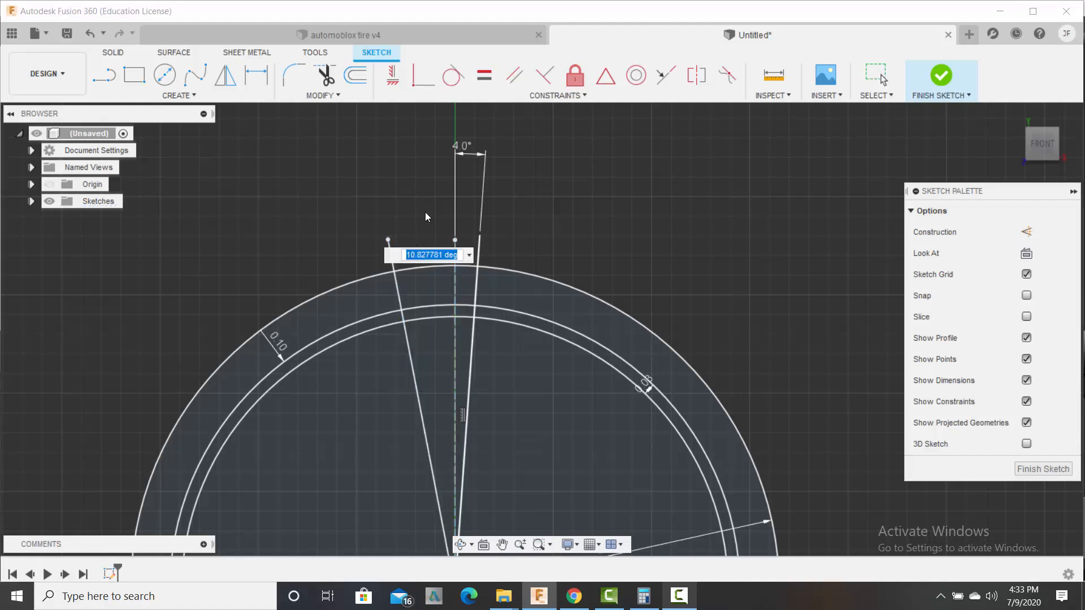
type("4")
key("Return")
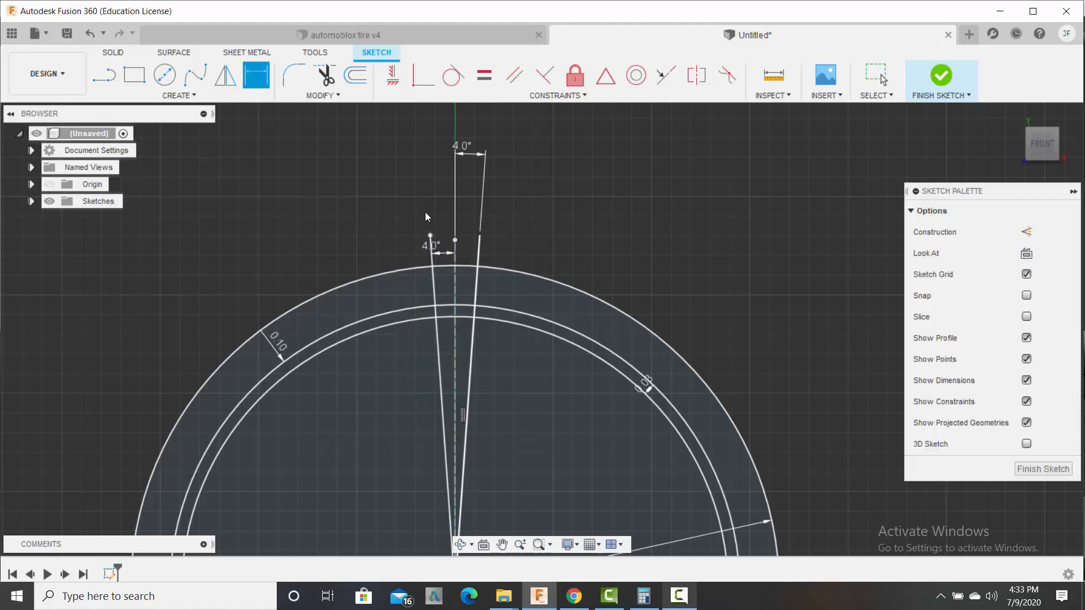
Step: Trim the innermost circle outside the two angled lines, and trim both lines back to the offset circle
scroll(568, 235, "down", 2)
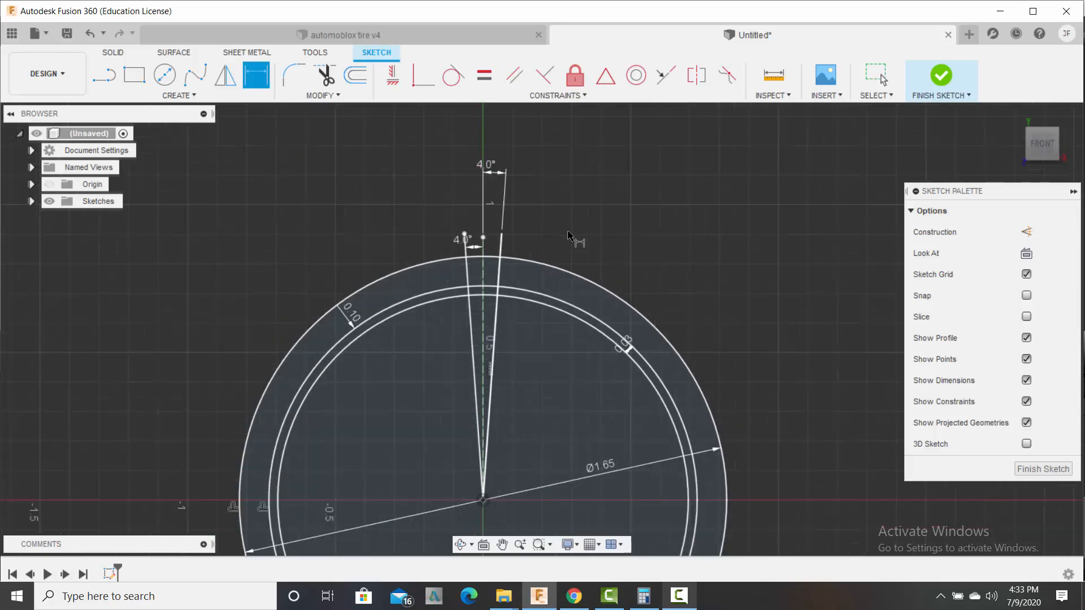
left_click(324, 78)
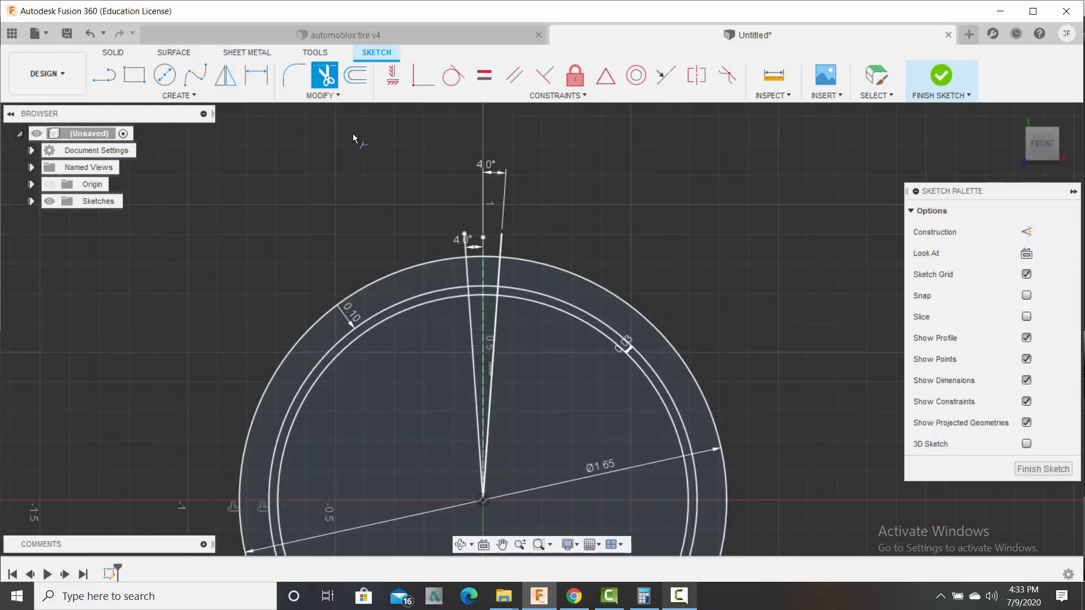
left_click(458, 298)
left_click(465, 247)
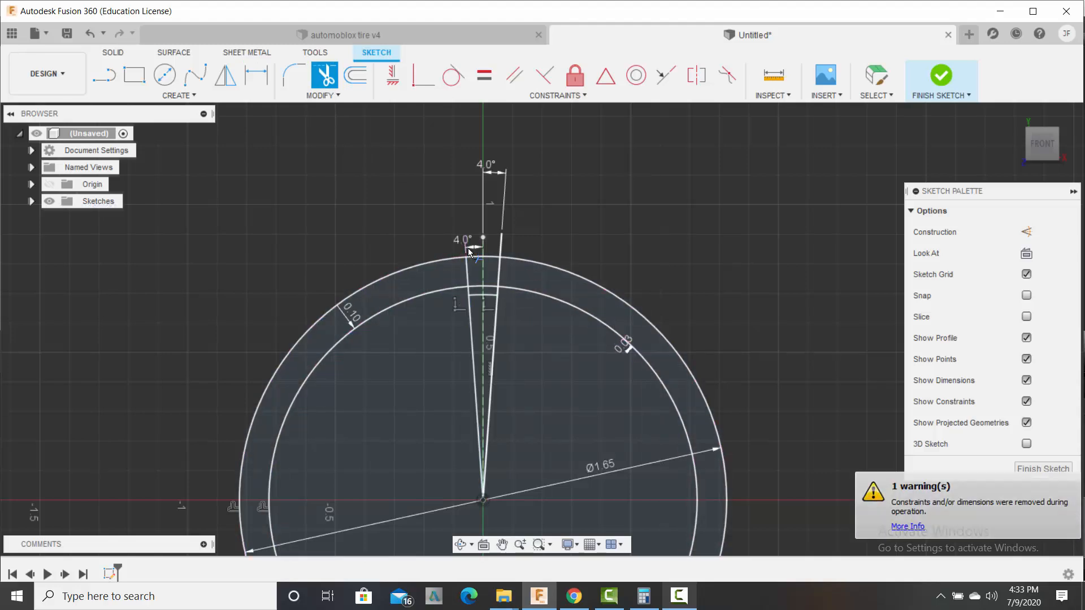
left_click(501, 247)
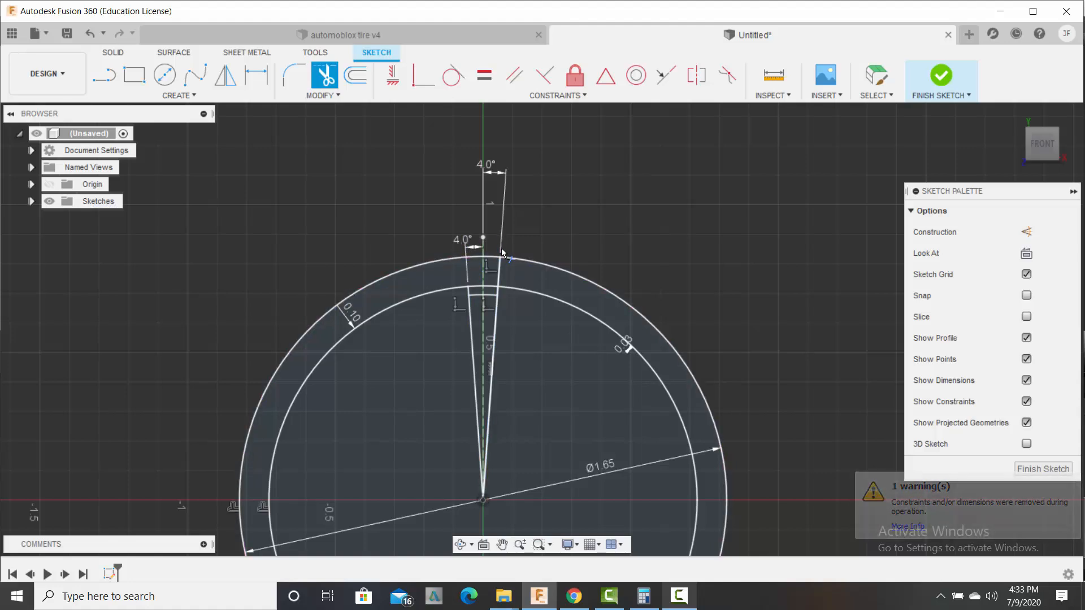
left_click(498, 267)
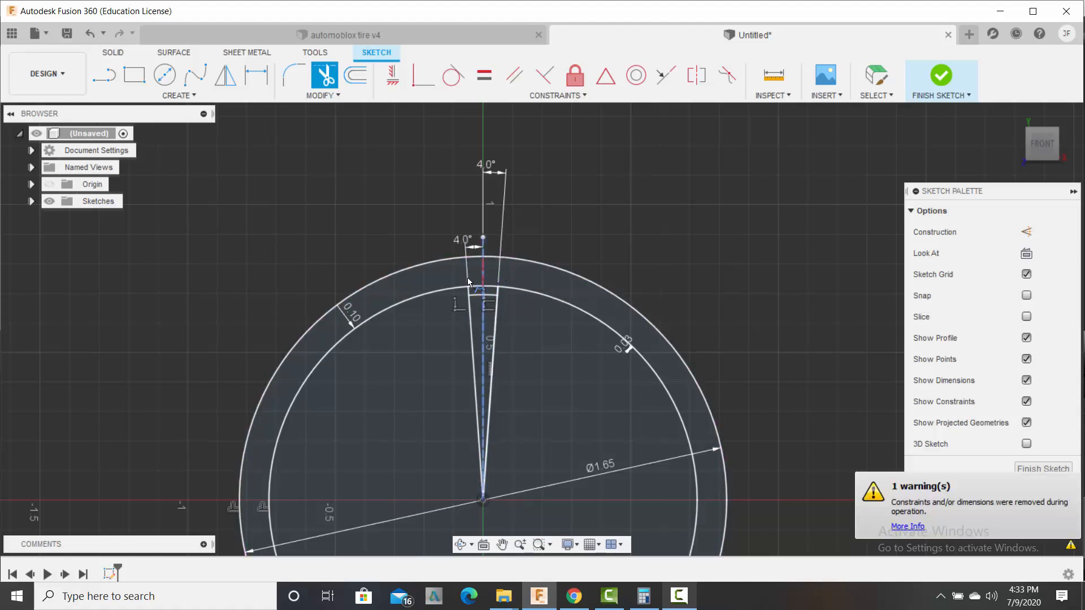
Step: Trim away both angled lines and the construction line between the small inner arc and the origin
left_click(470, 312)
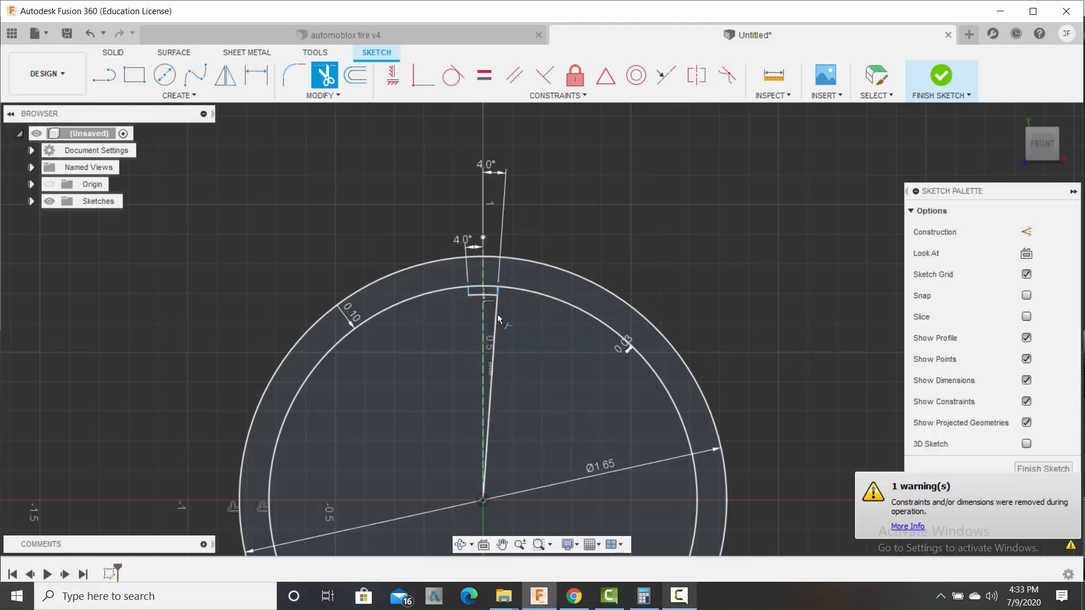
left_click(495, 320)
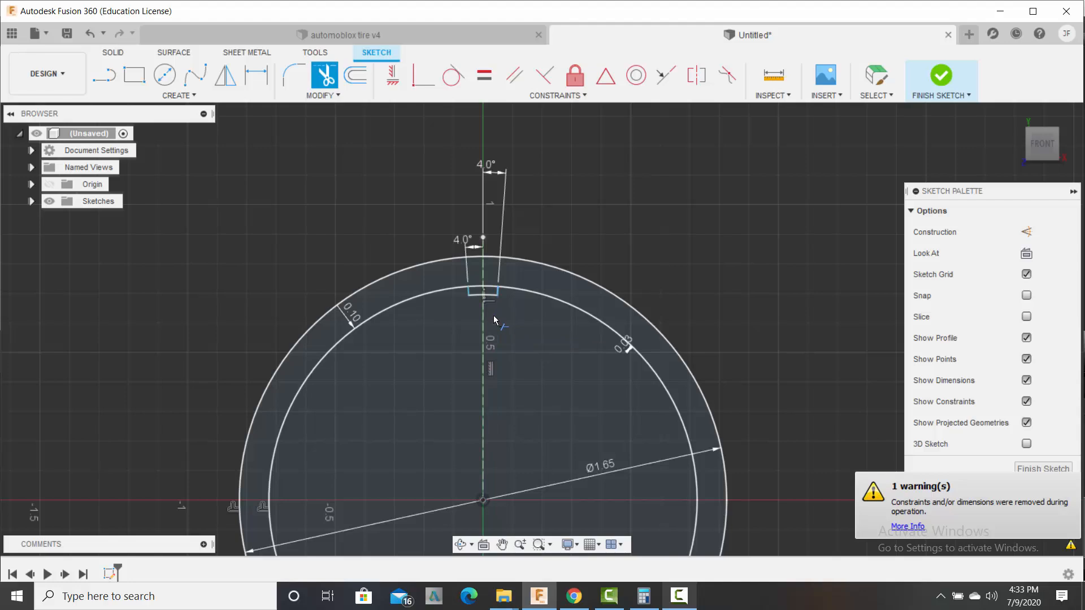
left_click(488, 336)
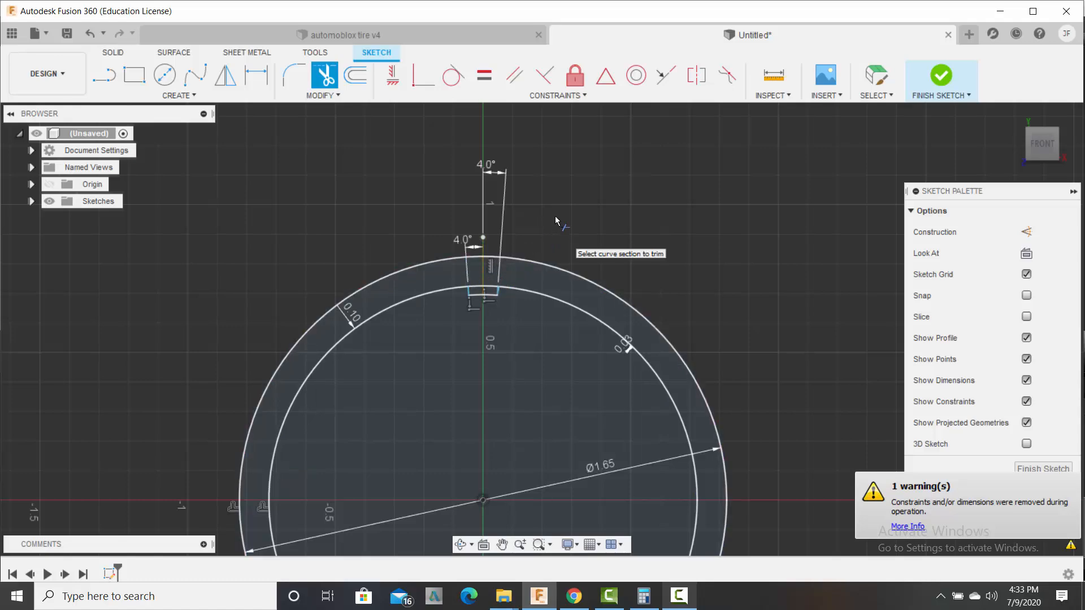
key("Escape")
Step: Trim the offset circle's arc between the two short notch sides and finish the sketch
scroll(507, 306, "up", 2)
scroll(507, 306, "up", 3)
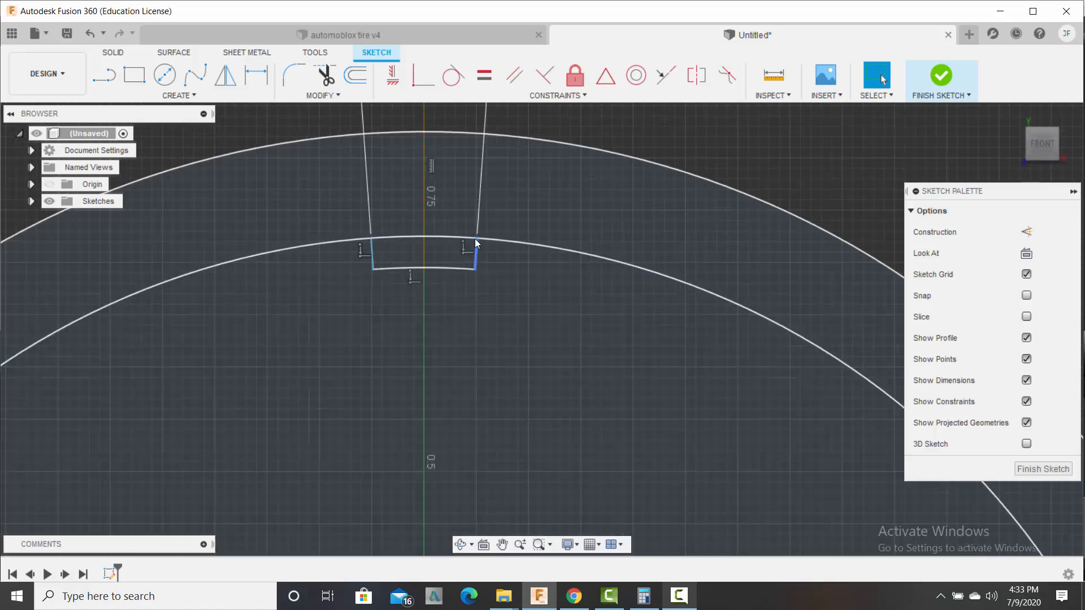
left_click(325, 75)
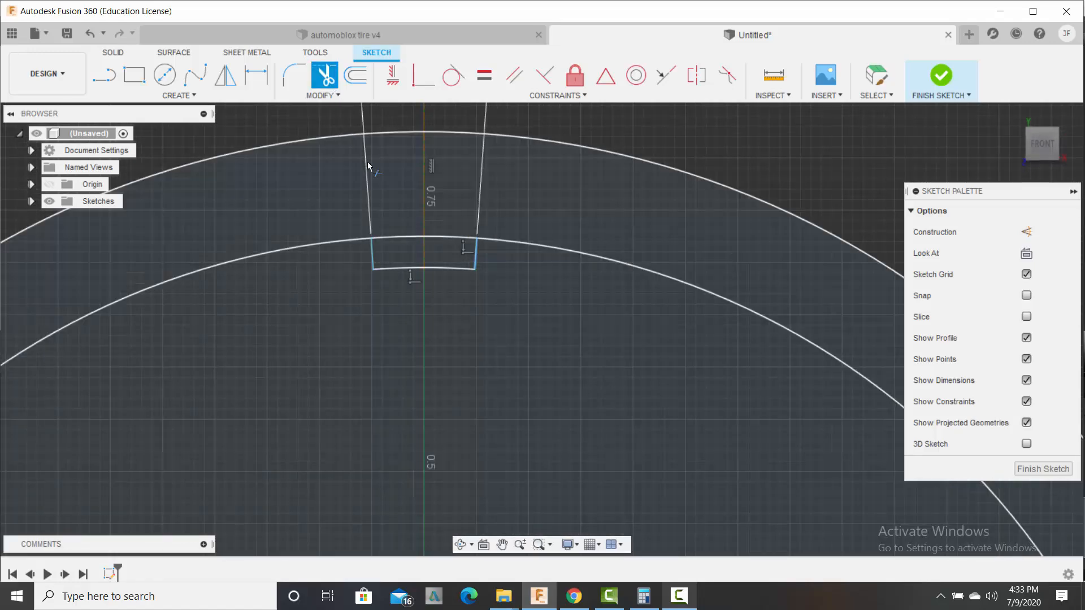
left_click(402, 237)
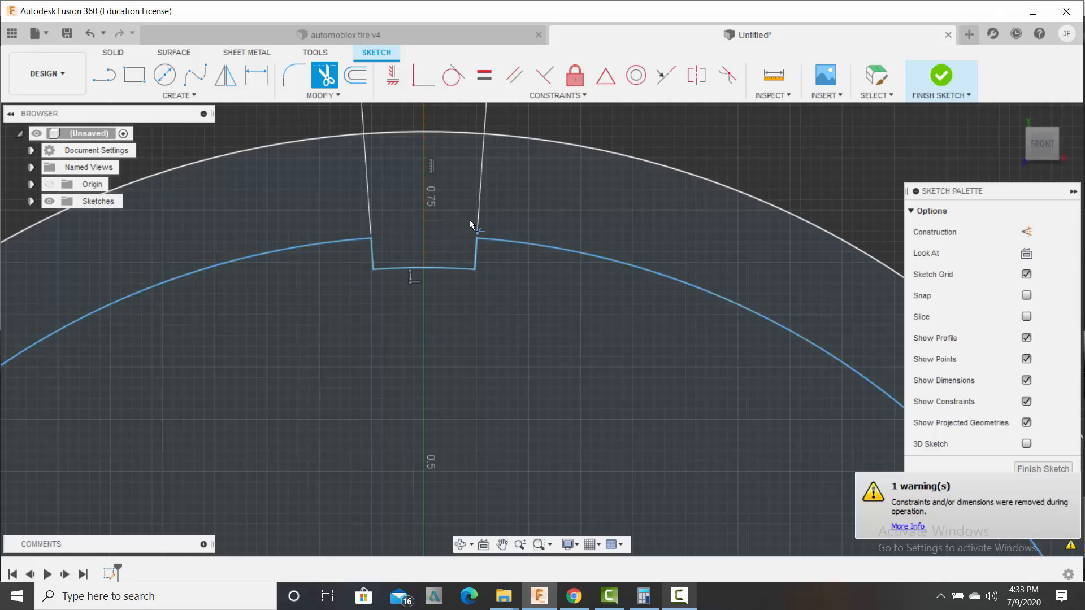
scroll(669, 194, "down", 4)
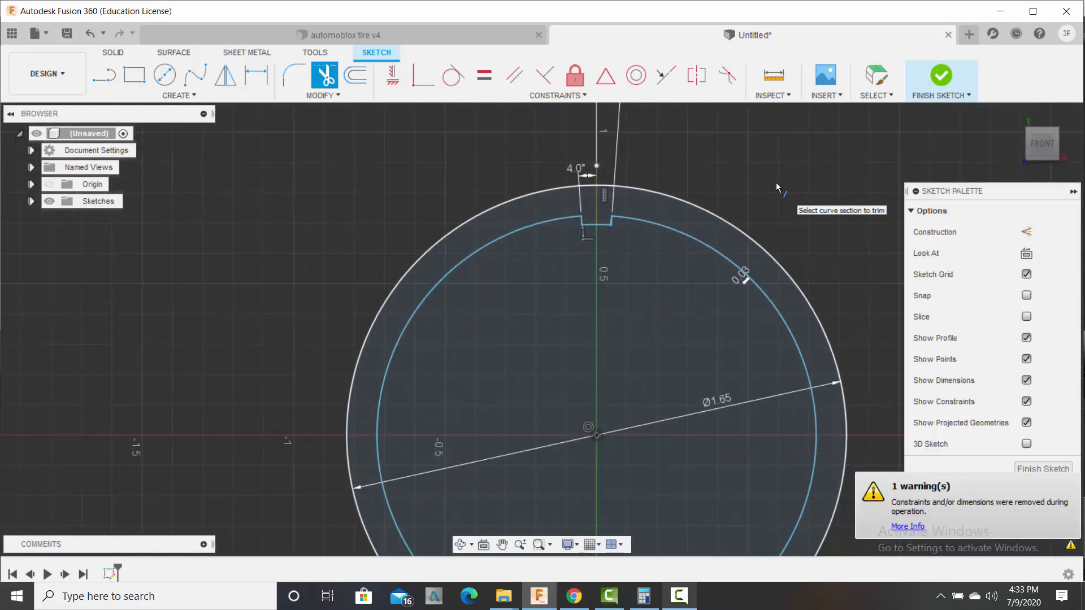
key("Escape")
left_click(941, 75)
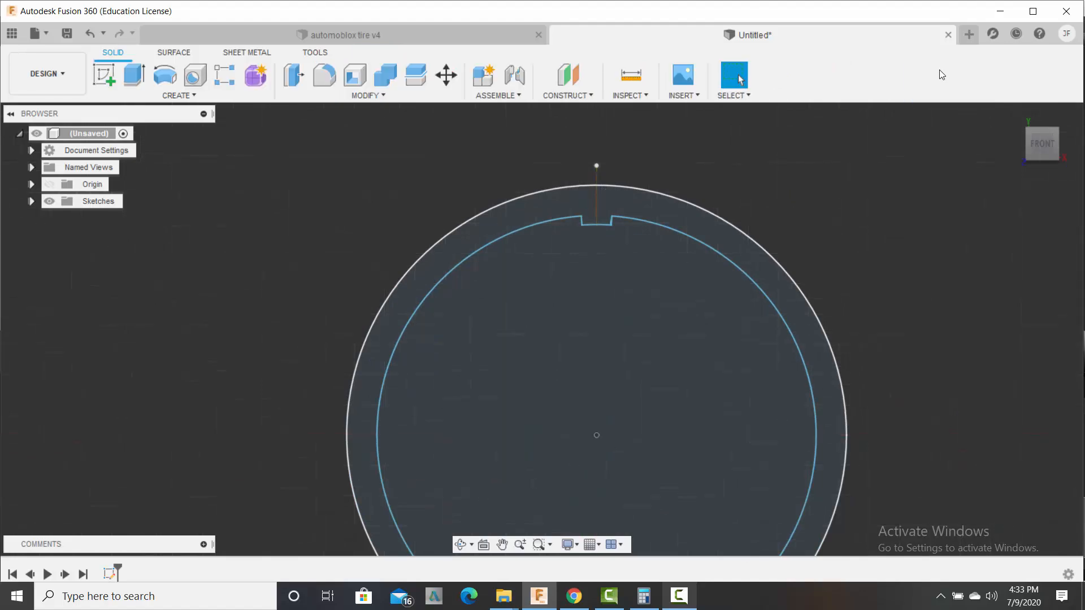
Step: Extrude the notched ring profile symmetrically as a new body, with a whole-length distance of 0.4 in
mouse_move(797, 159)
middle_mouse_down("shift")
mouse_move(836, 222)
mouse_move(717, 238)
mouse_move(691, 254)
middle_mouse_up("shift")
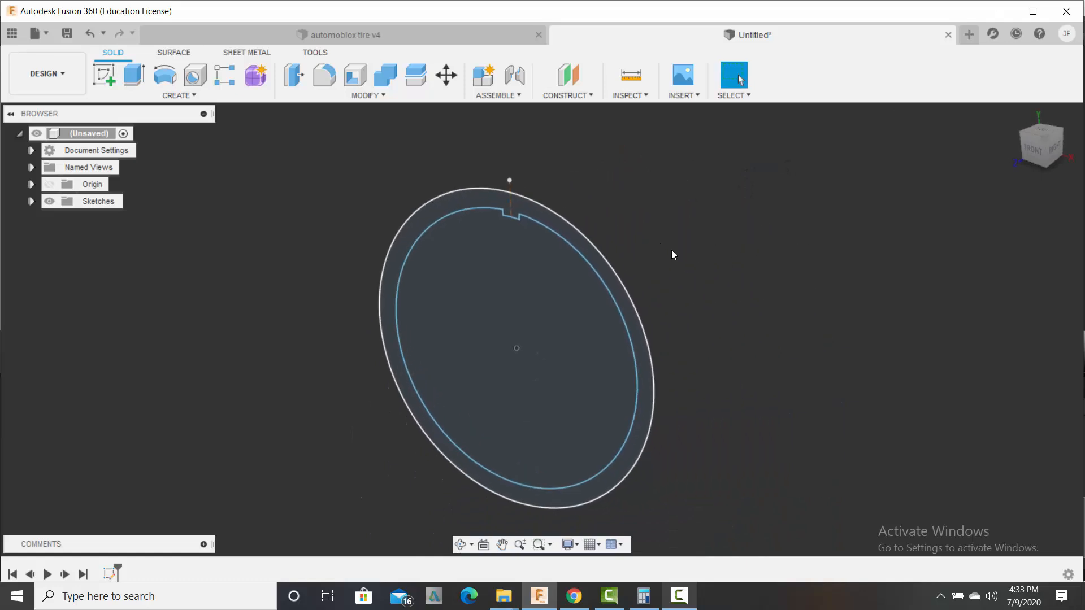
left_click(135, 78)
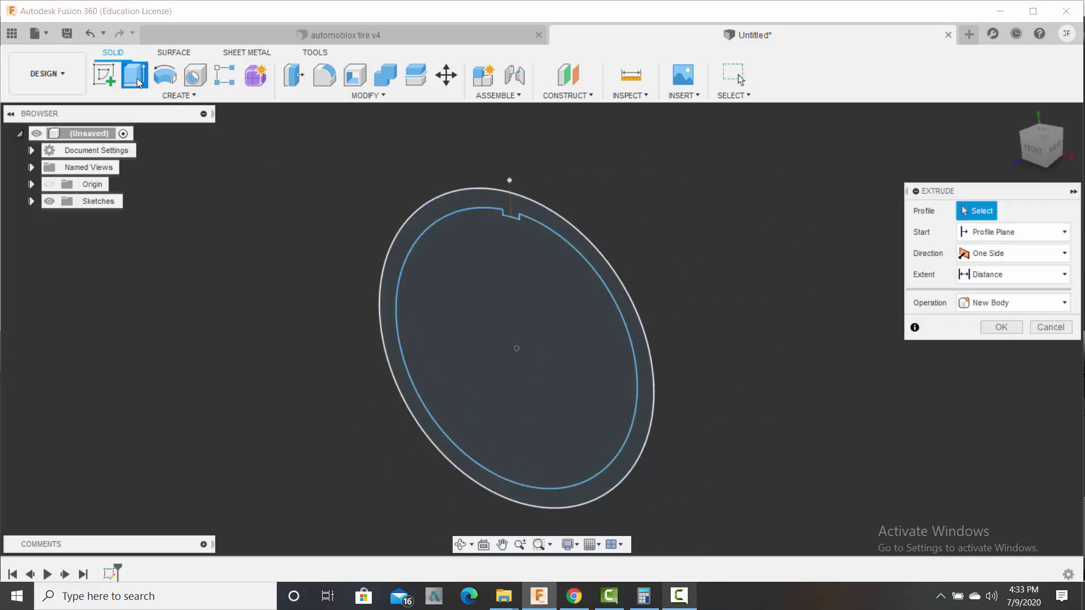
left_click(498, 201)
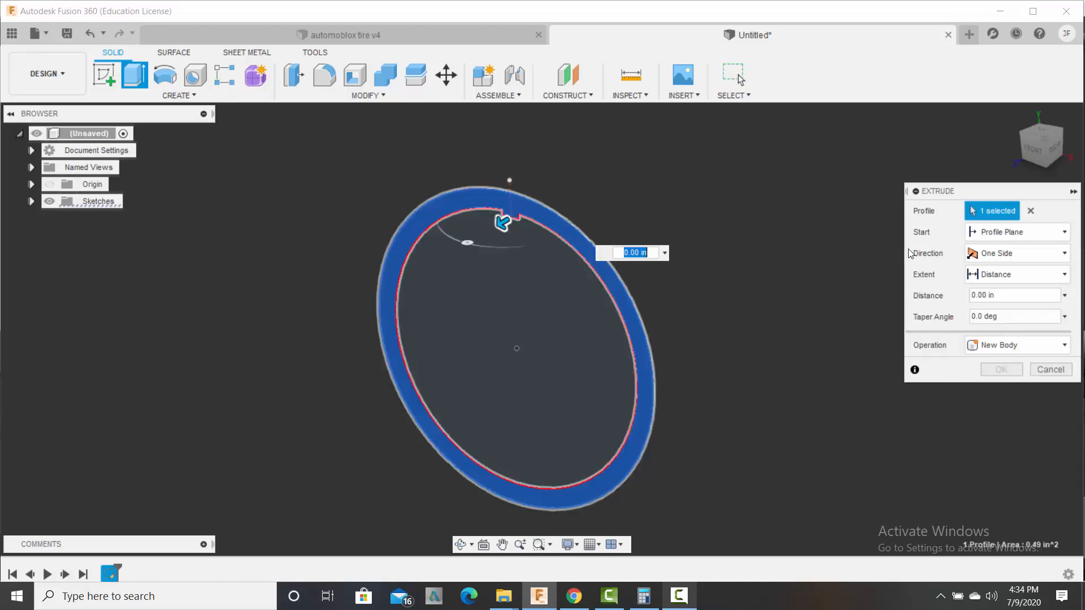
left_click(979, 255)
left_click(991, 314)
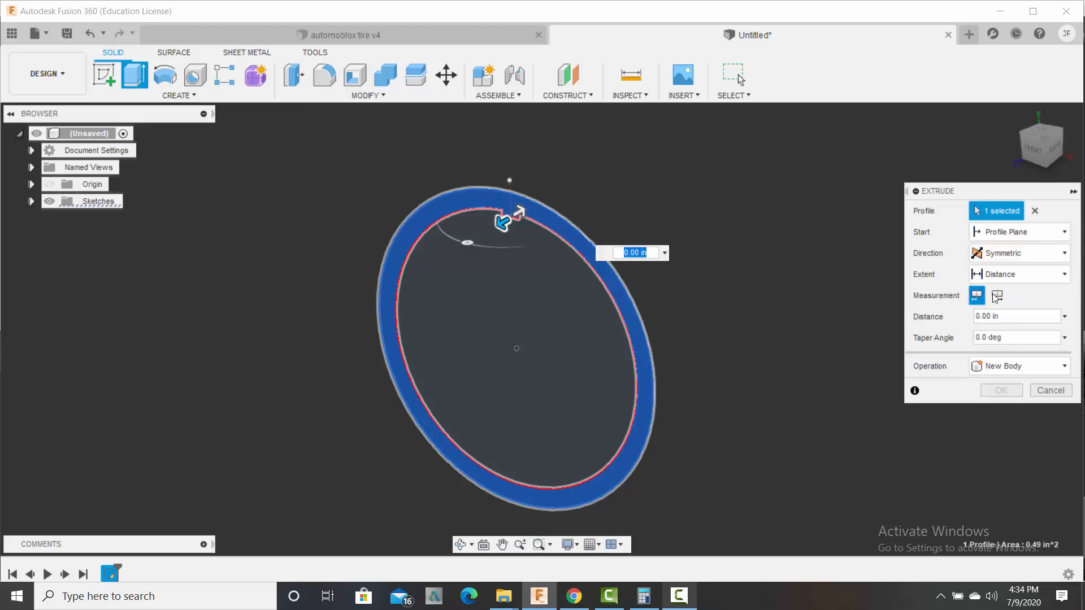
left_click(998, 296)
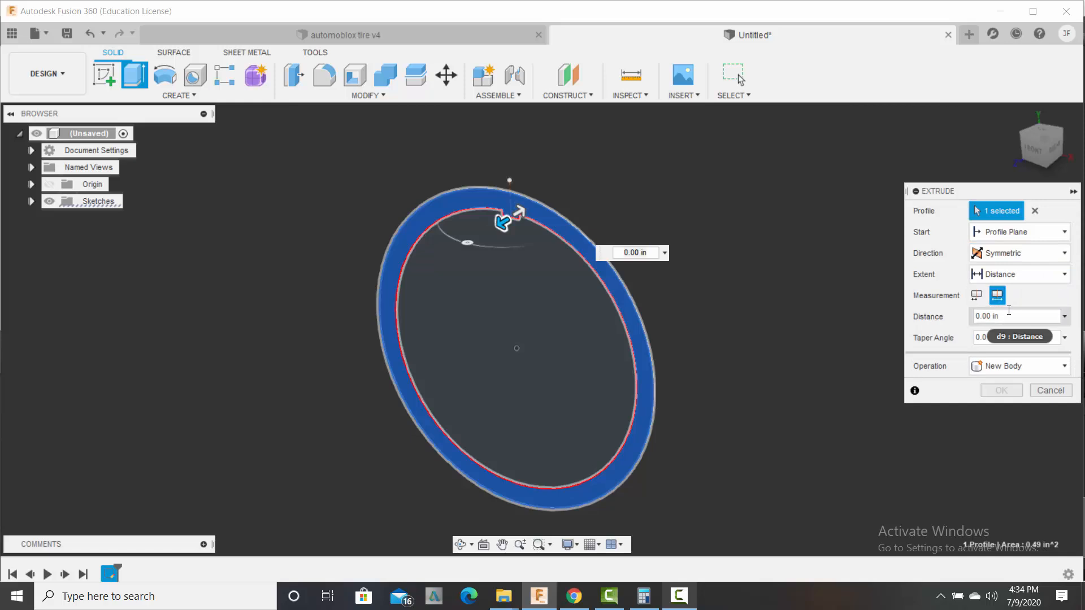
left_click_drag(995, 316, 943, 312)
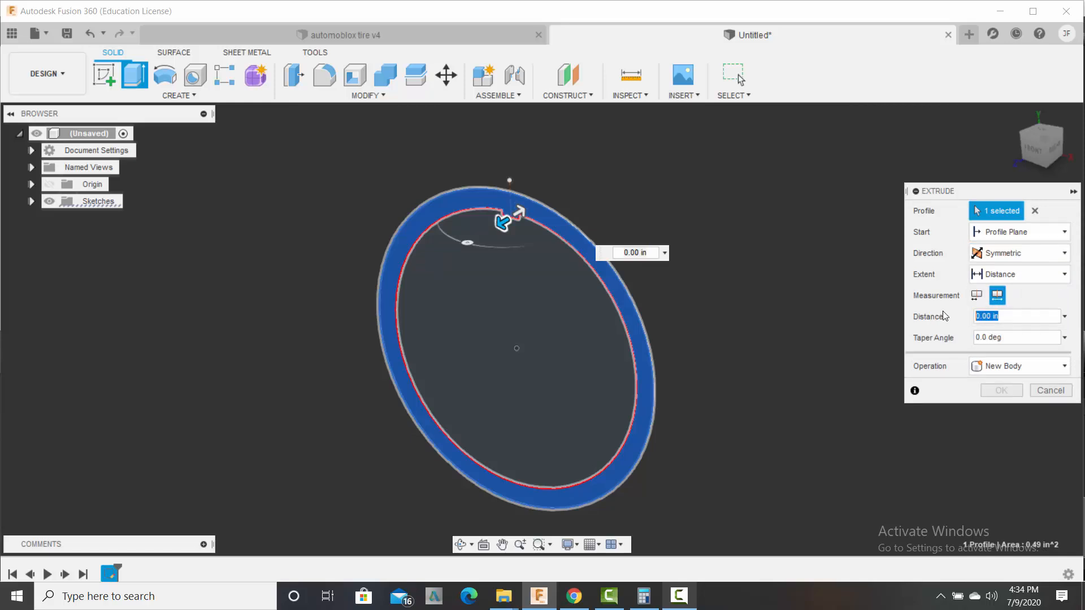
type(".4")
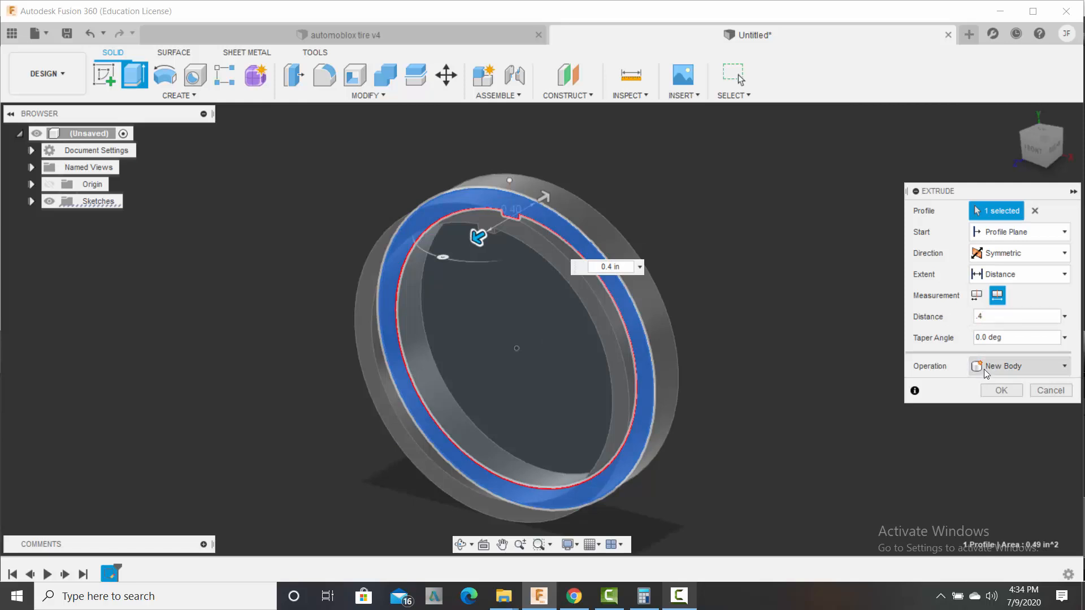
left_click(996, 391)
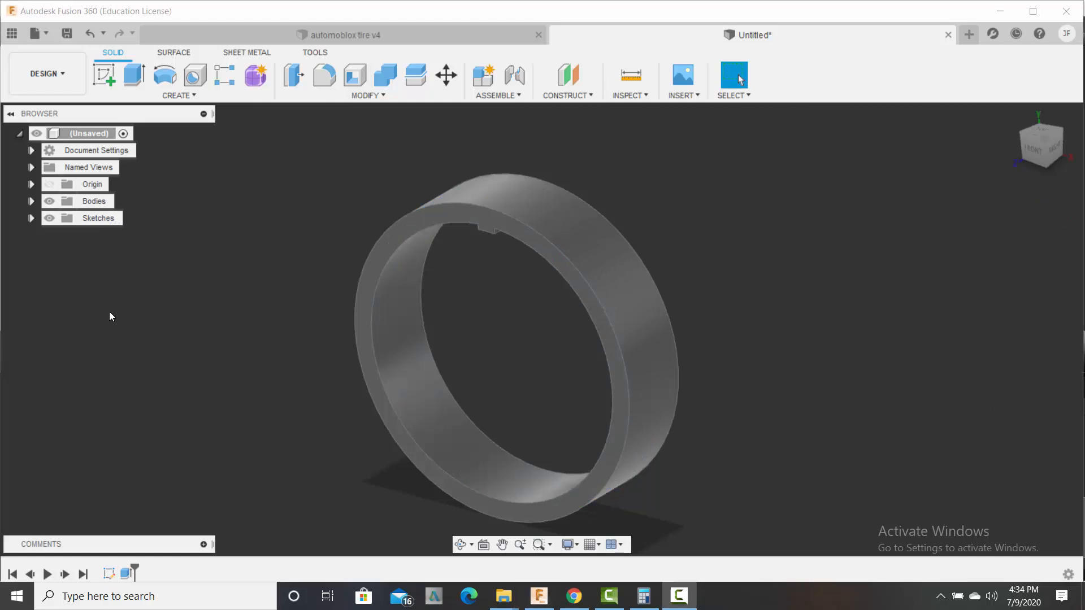
Step: Start a new sketch on the XY origin plane through the middle of the ring
left_click(31, 185)
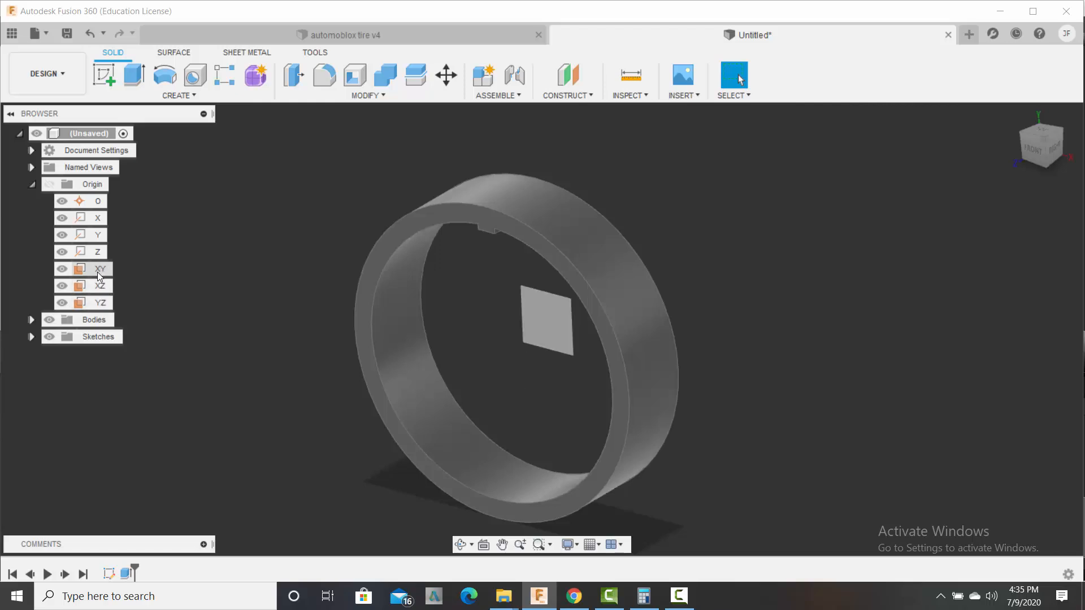
left_click(95, 273)
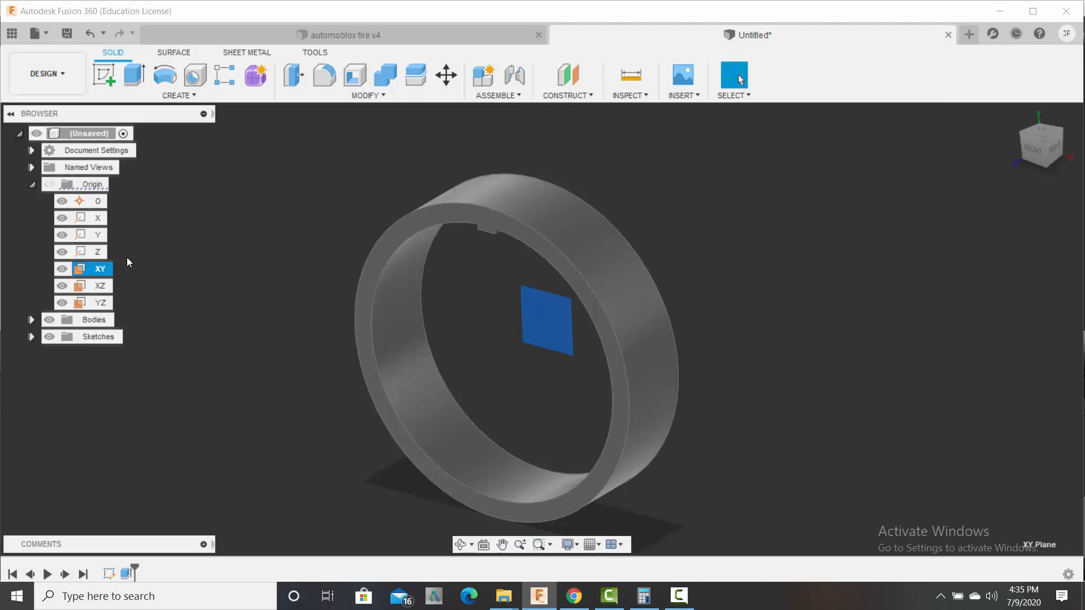
left_click(106, 76)
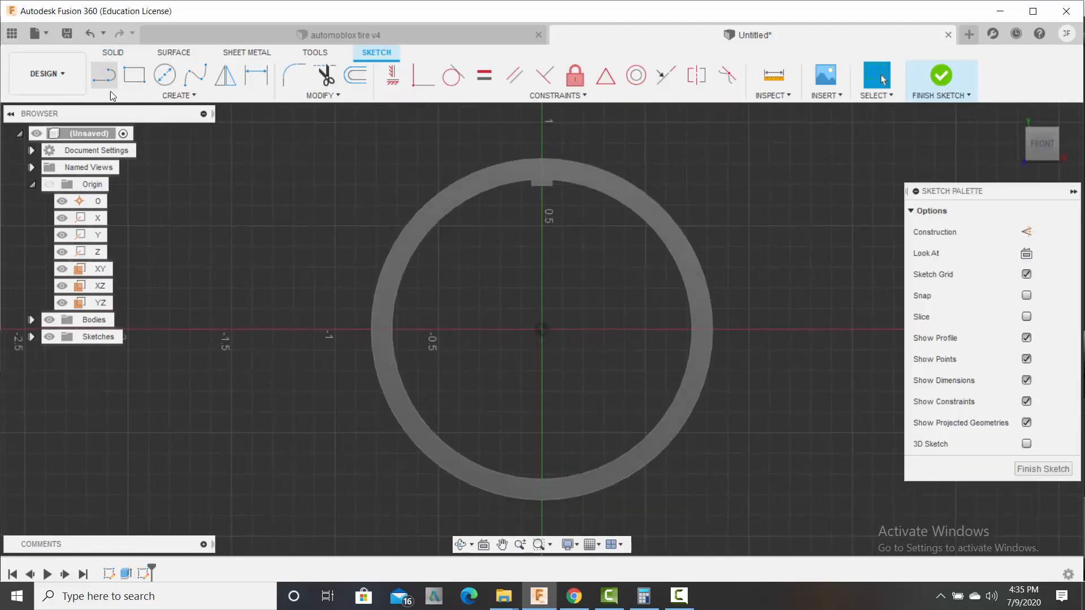
Step: Project the ring's outer circular edge into the sketch as linked geometry
left_click(179, 94)
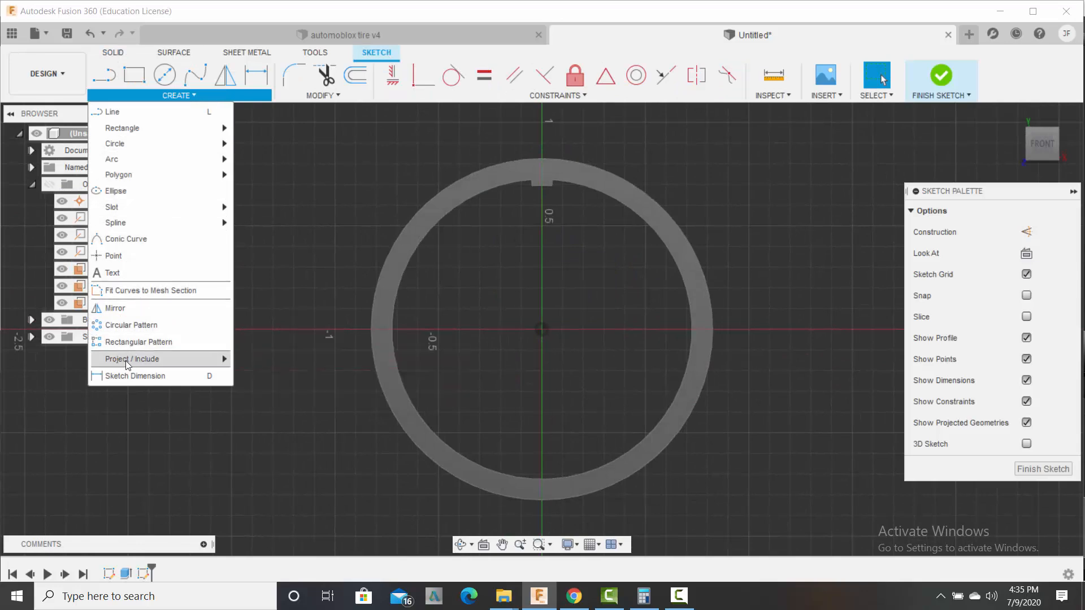
mouse_move(126, 360)
left_click(256, 360)
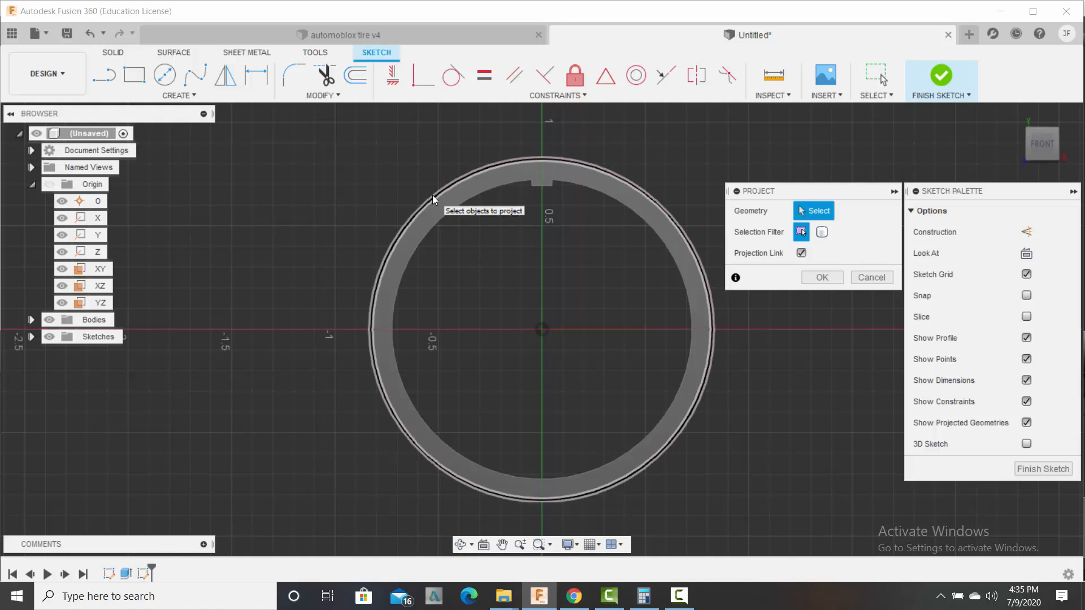
left_click(434, 198)
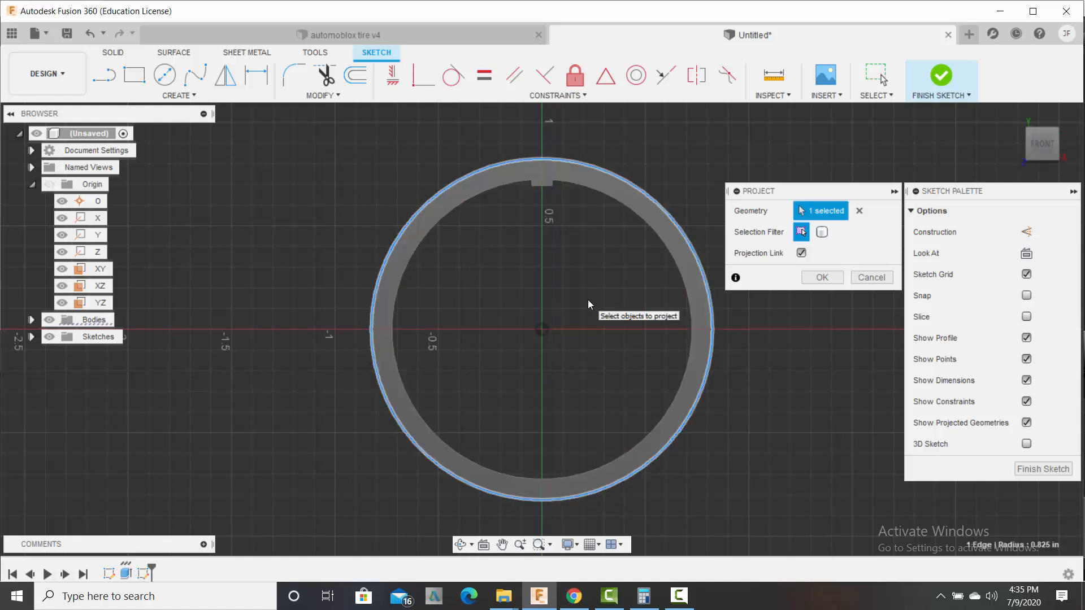
left_click(824, 277)
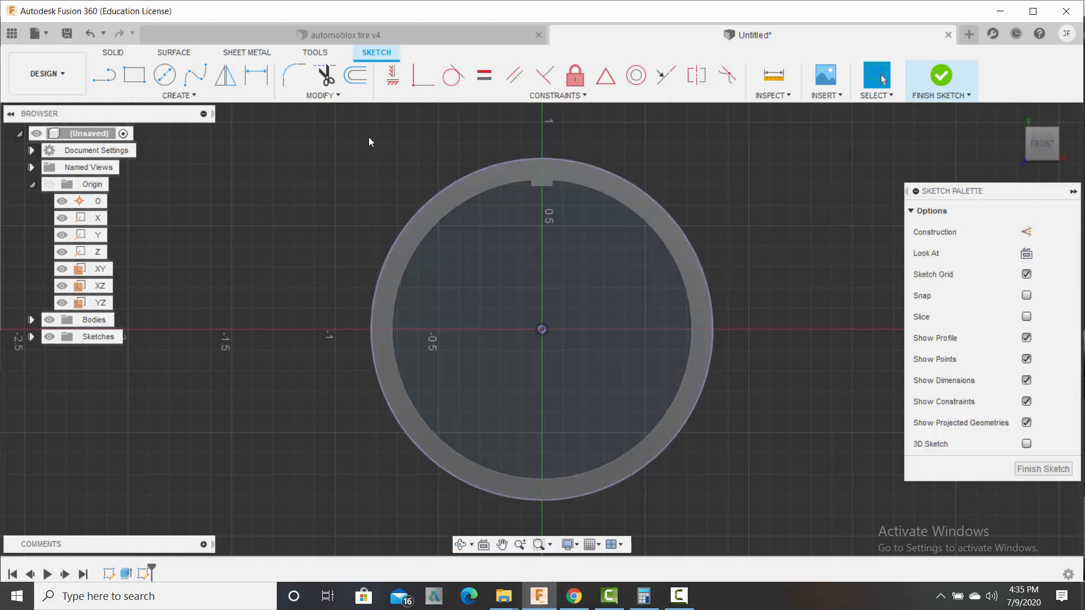
Step: Offset the projected outer circle inward by 0.1 in and finish the sketch
left_click(357, 76)
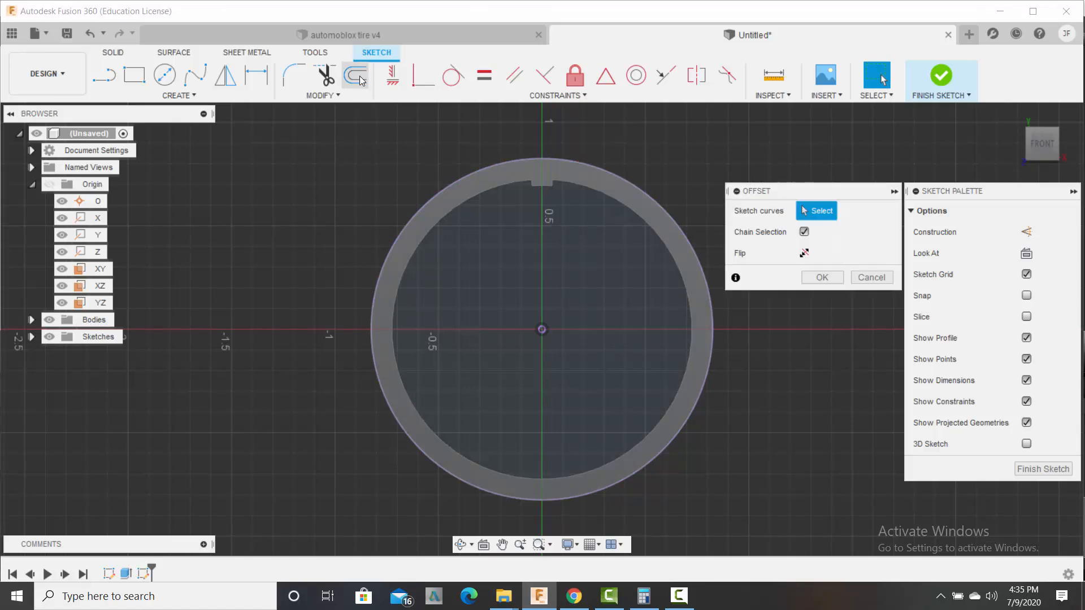
left_click(443, 193)
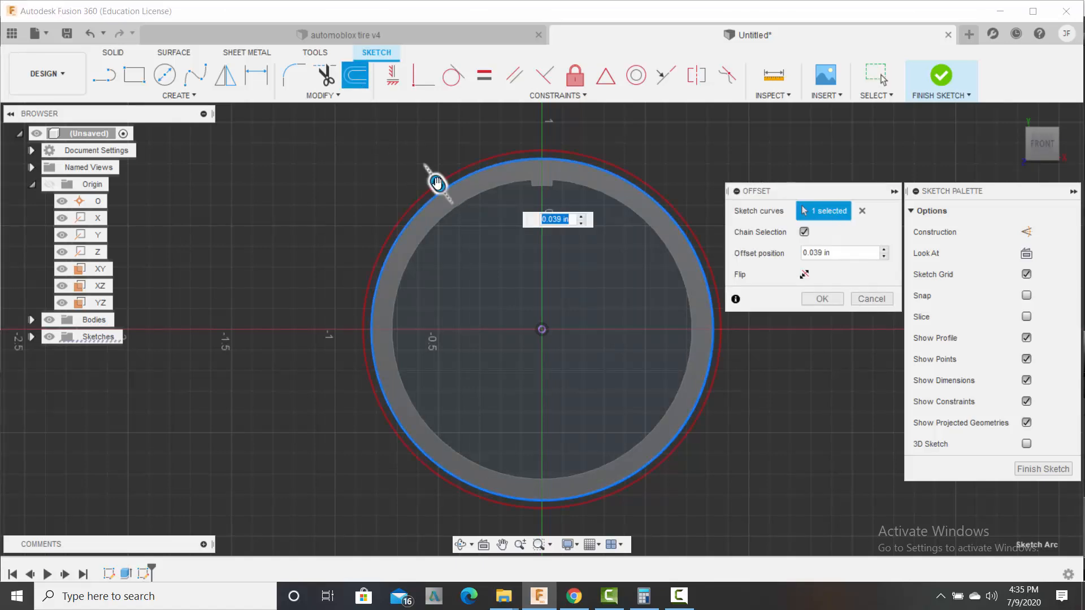
left_click_drag(438, 186, 456, 210)
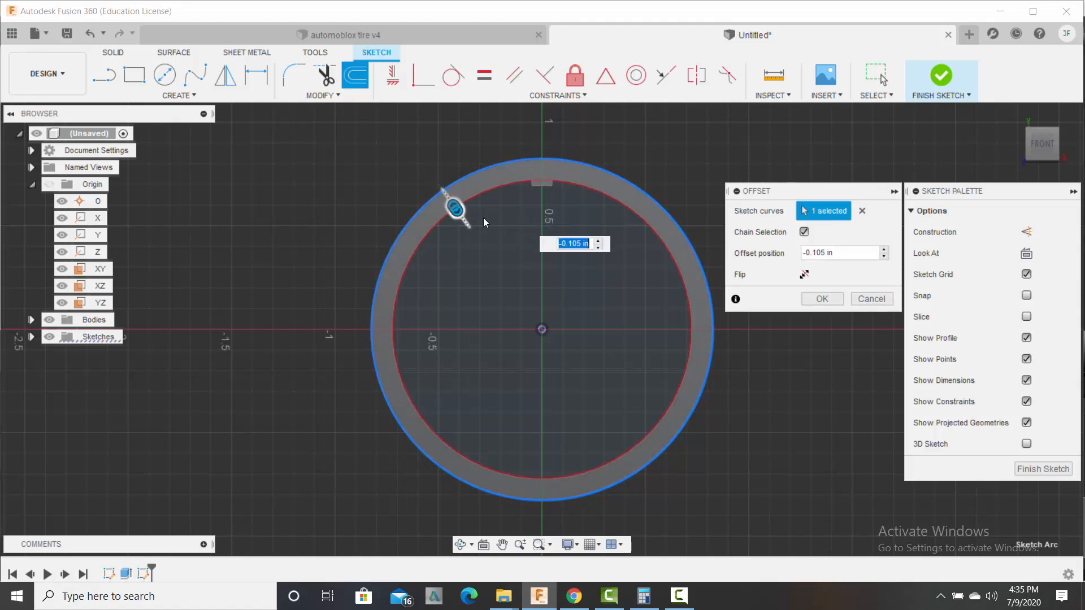
type("-")
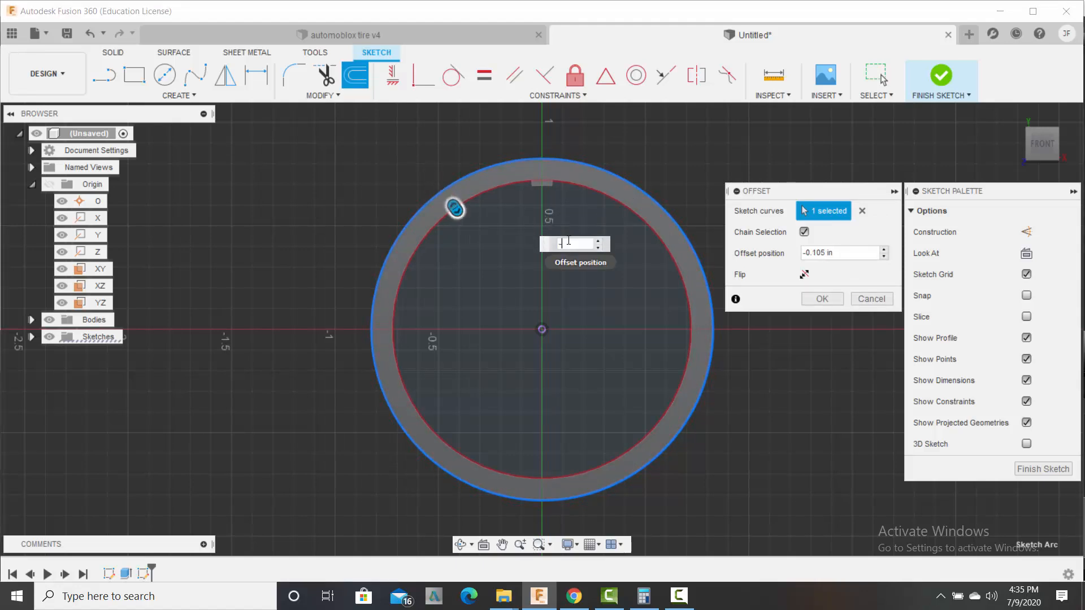
type(".1")
key("Return")
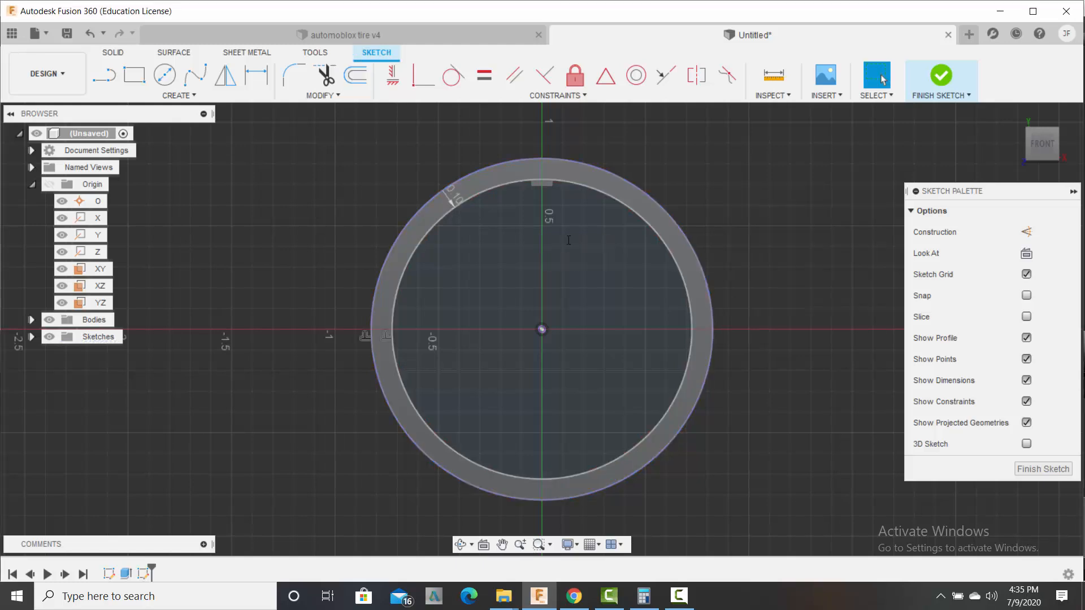
left_click(947, 75)
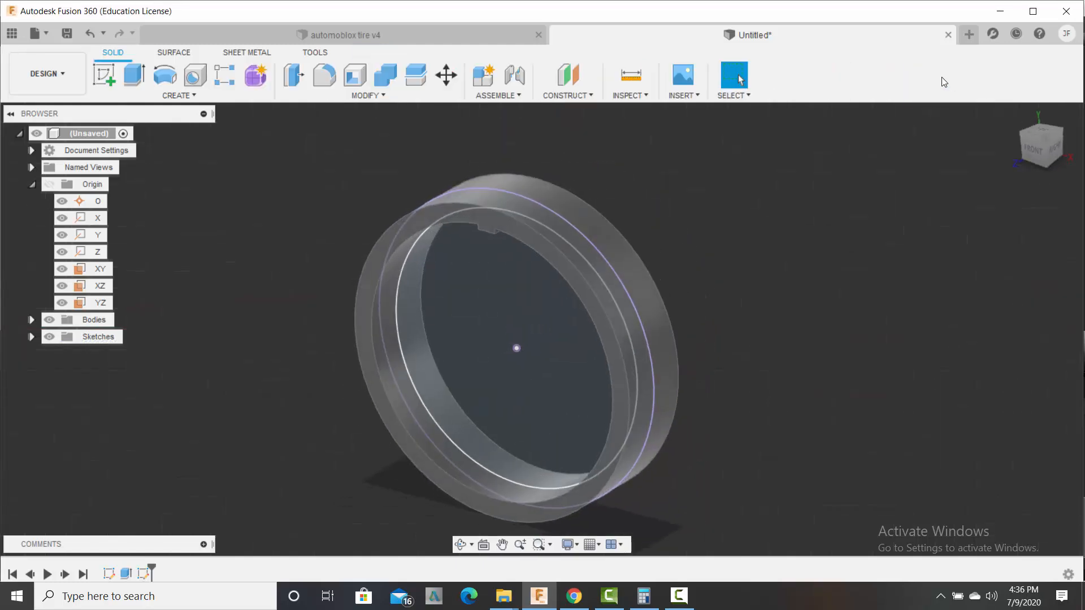
Step: Extrude the band between the two circles symmetrically with a whole-length distance of 0.5 in, joined to the existing ring
middle_click_drag(746, 215, 698, 237, "shift")
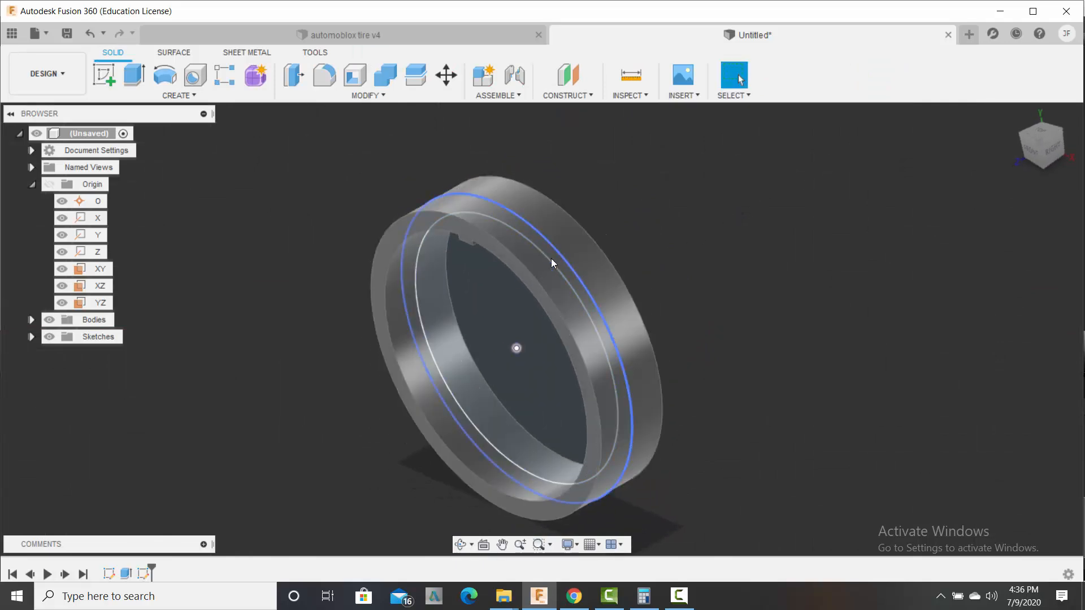
left_click(129, 84)
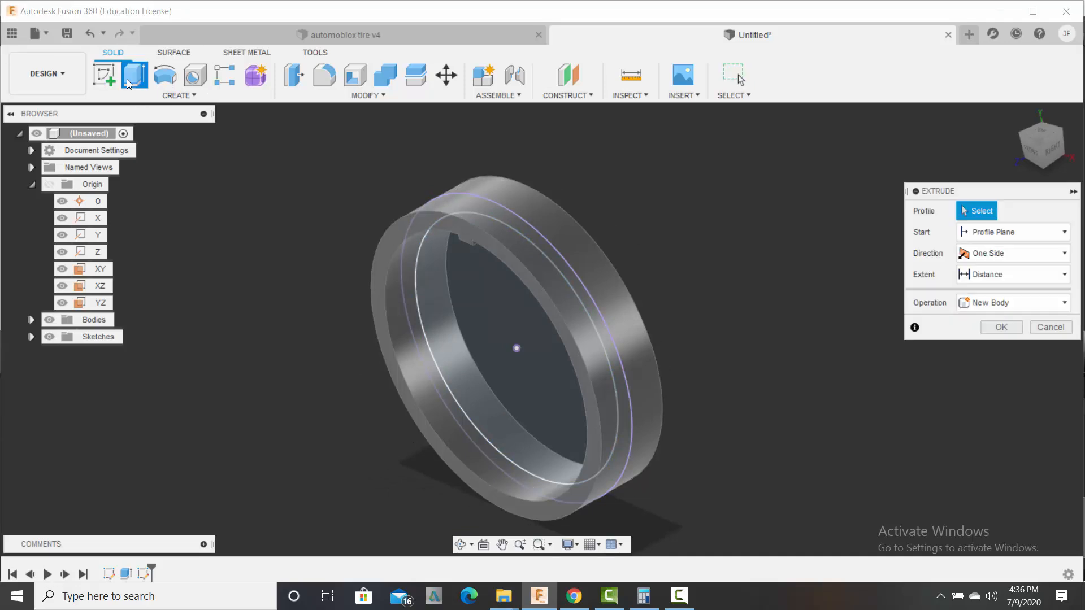
left_click(518, 227)
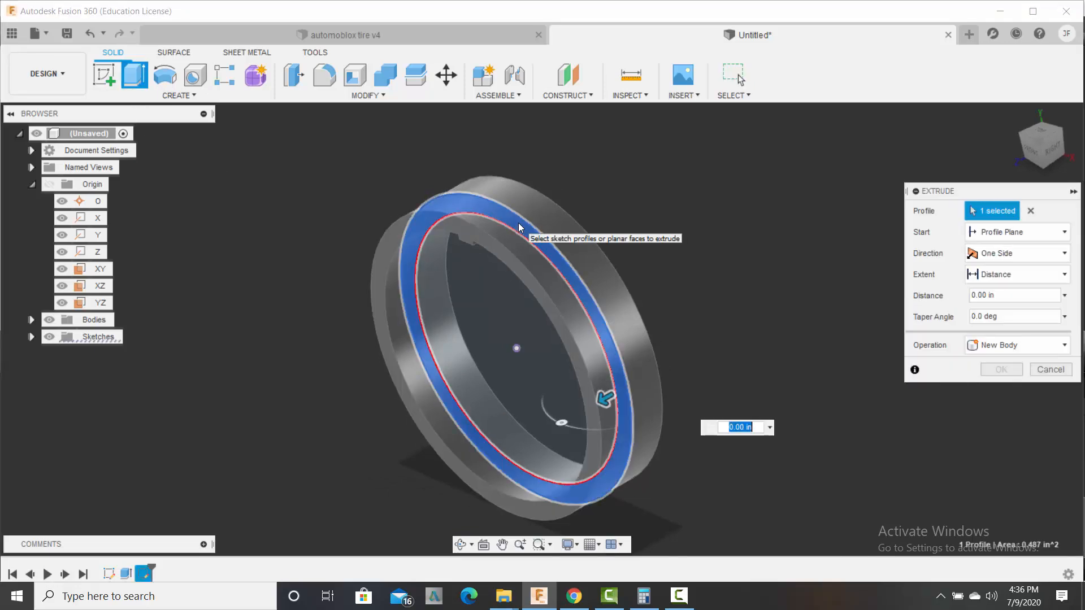
left_click(995, 256)
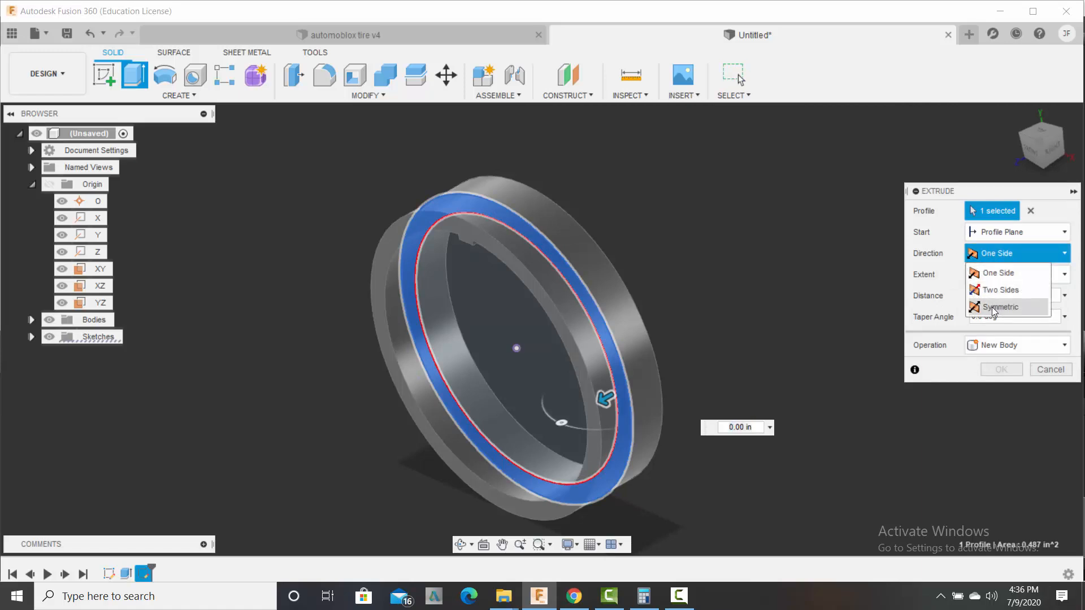
left_click(995, 305)
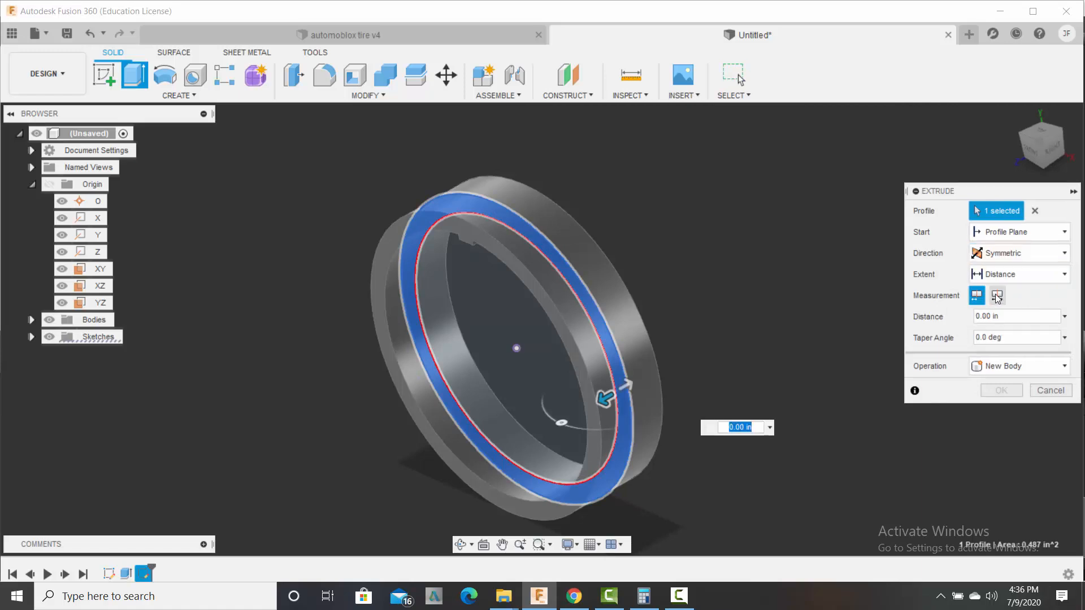
left_click(998, 295)
left_click_drag(1005, 316, 962, 317)
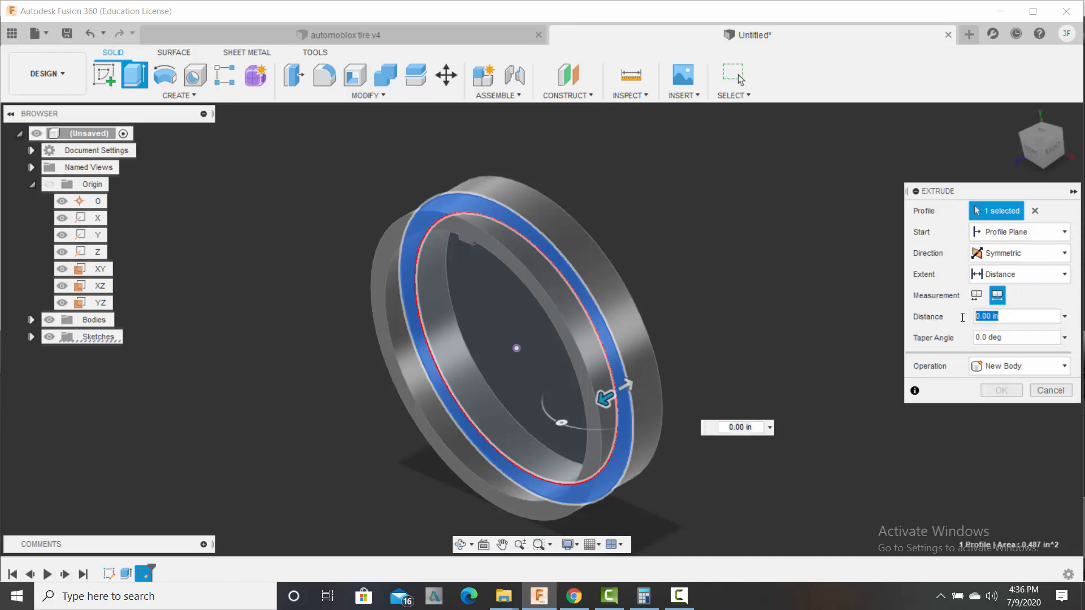
key("BackSpace")
type(".5")
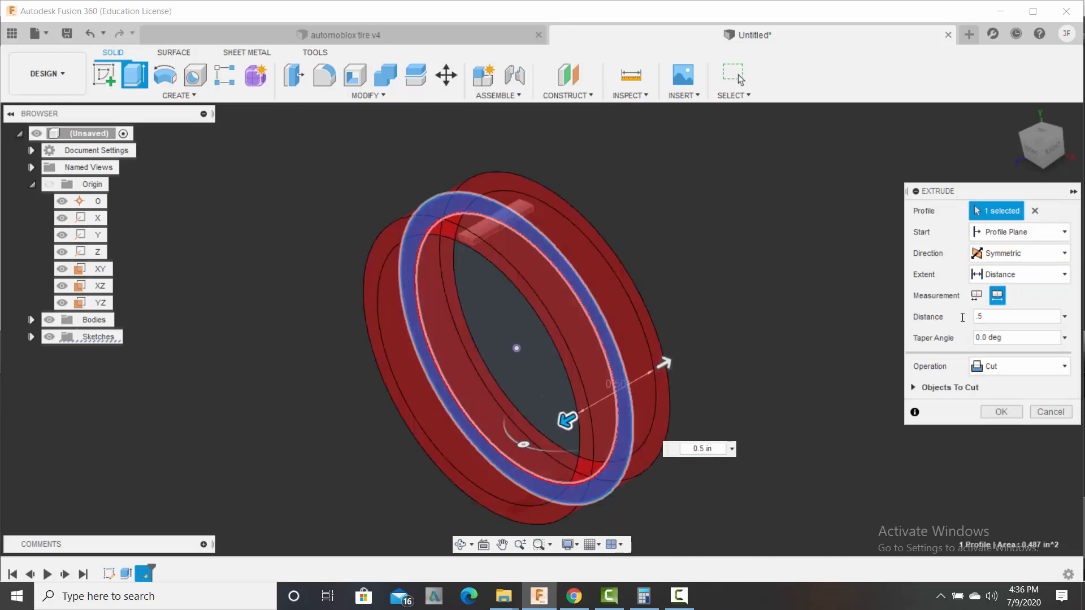
left_click(986, 369)
left_click(993, 389)
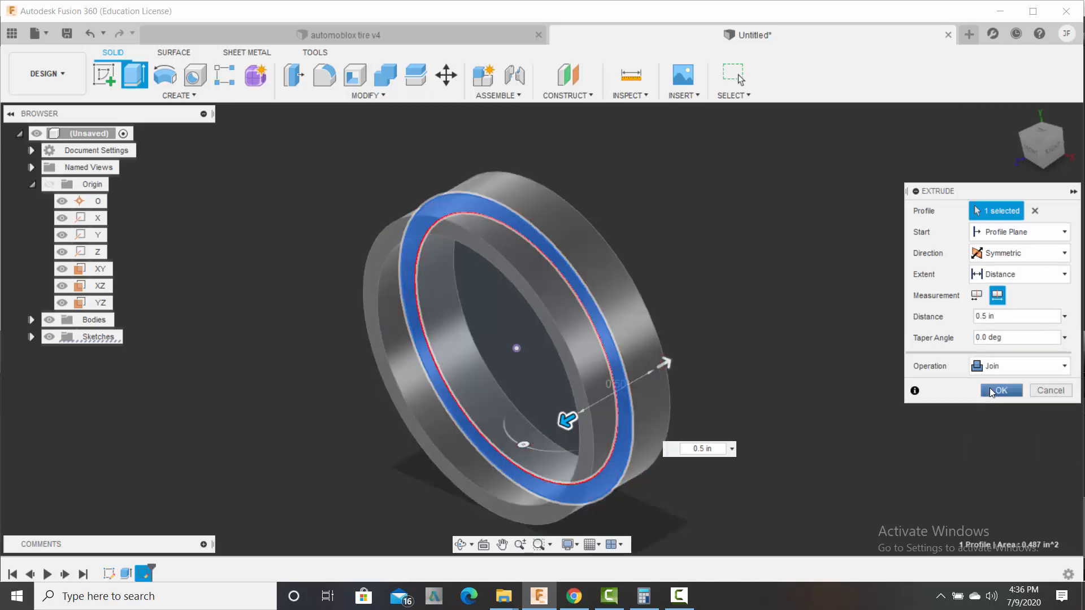
left_click(990, 392)
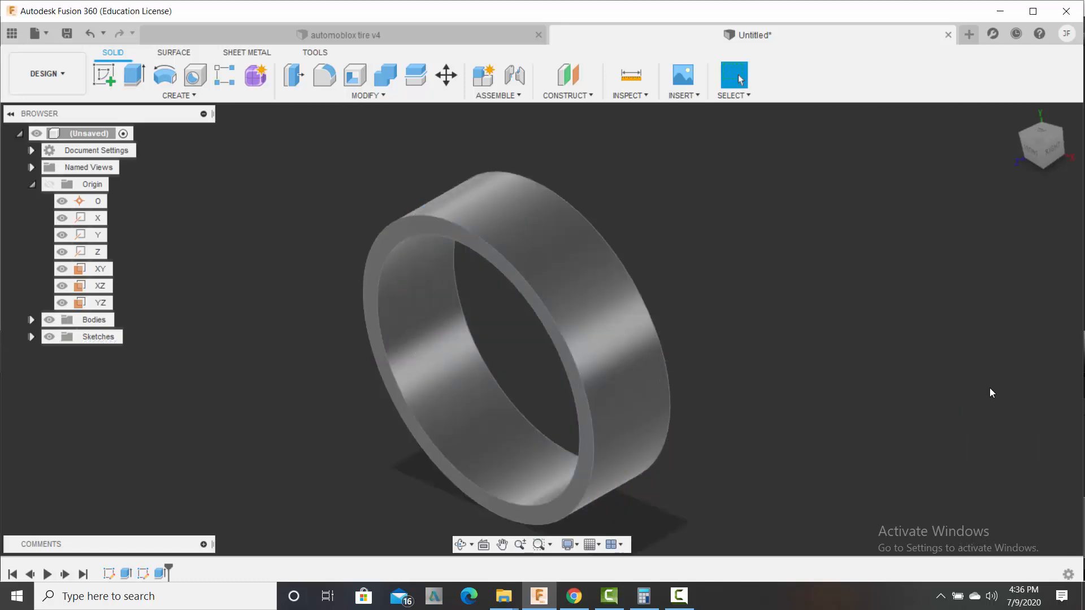
Step: Create a full circular pattern of the raised tab feature around the ring's inner edge axis with a quantity of 15
middle_click_drag(869, 360, 820, 277, "shift")
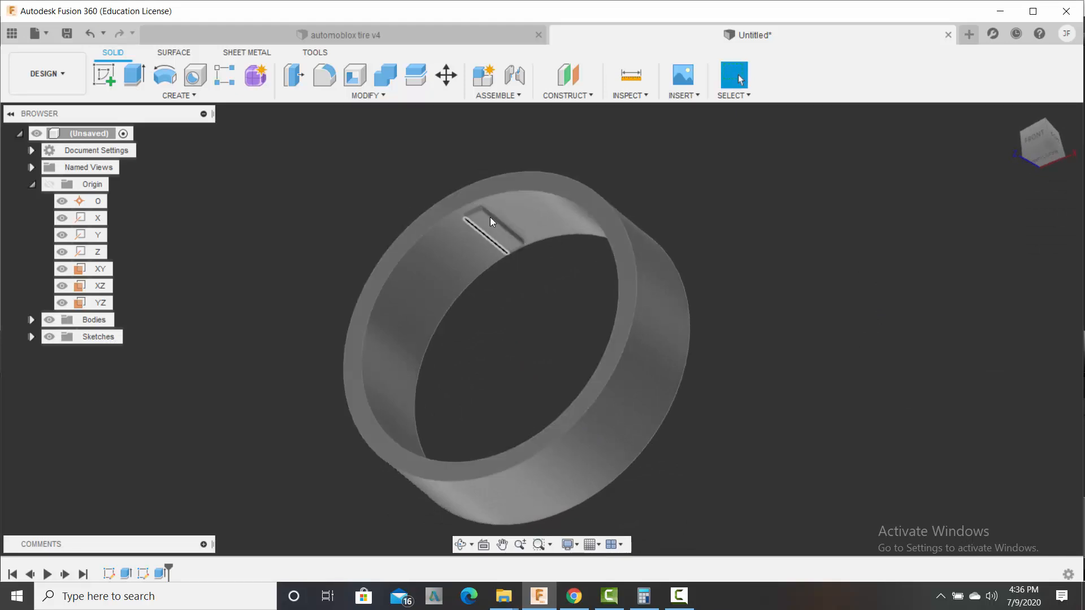
middle_click_drag(727, 213, 737, 224, "shift")
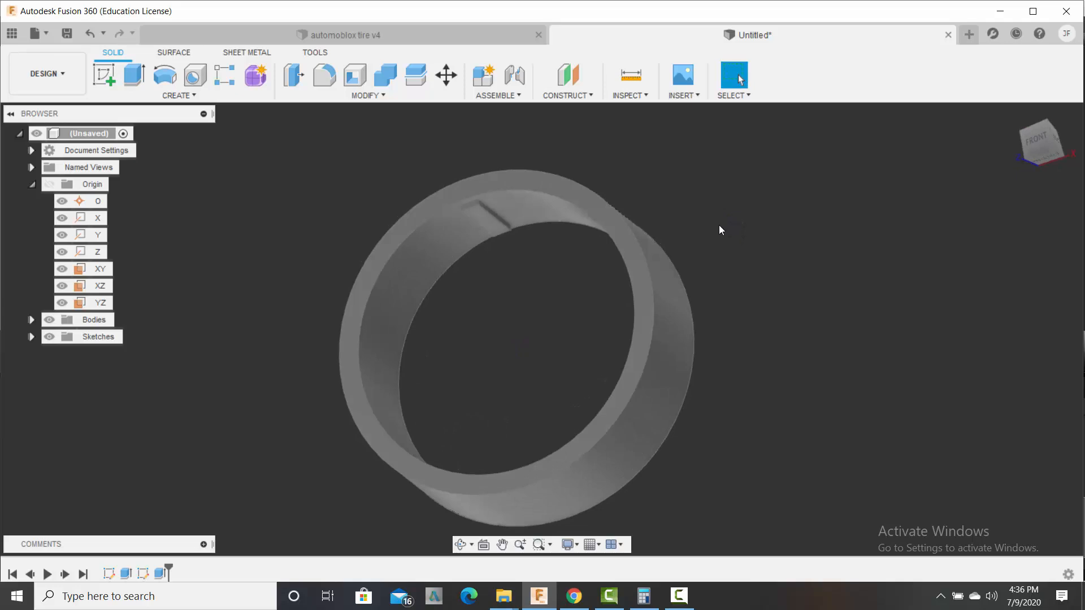
left_click(178, 95)
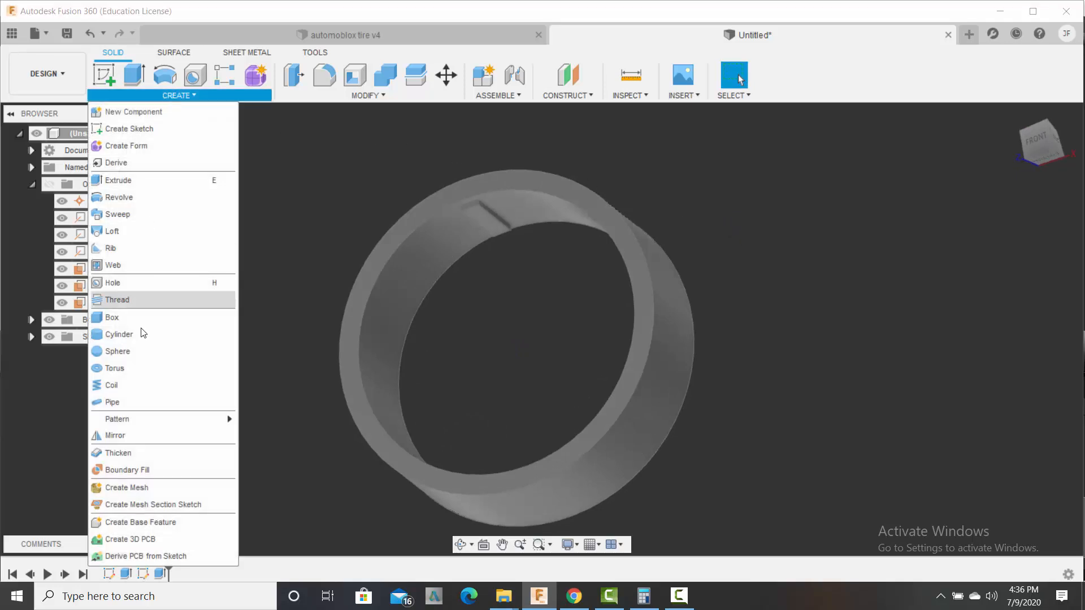
mouse_move(122, 421)
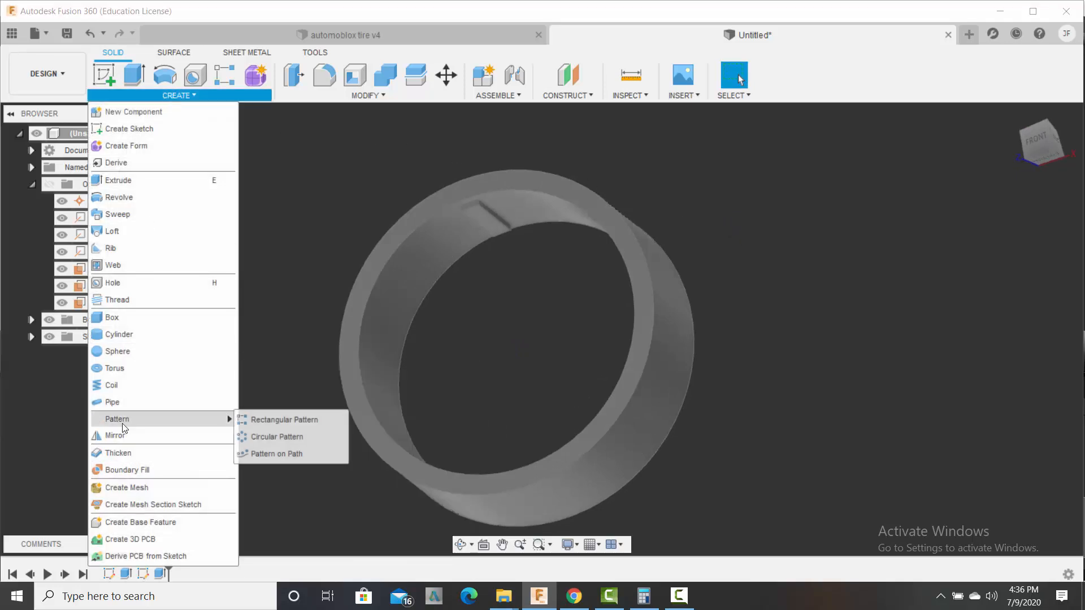
left_click(269, 437)
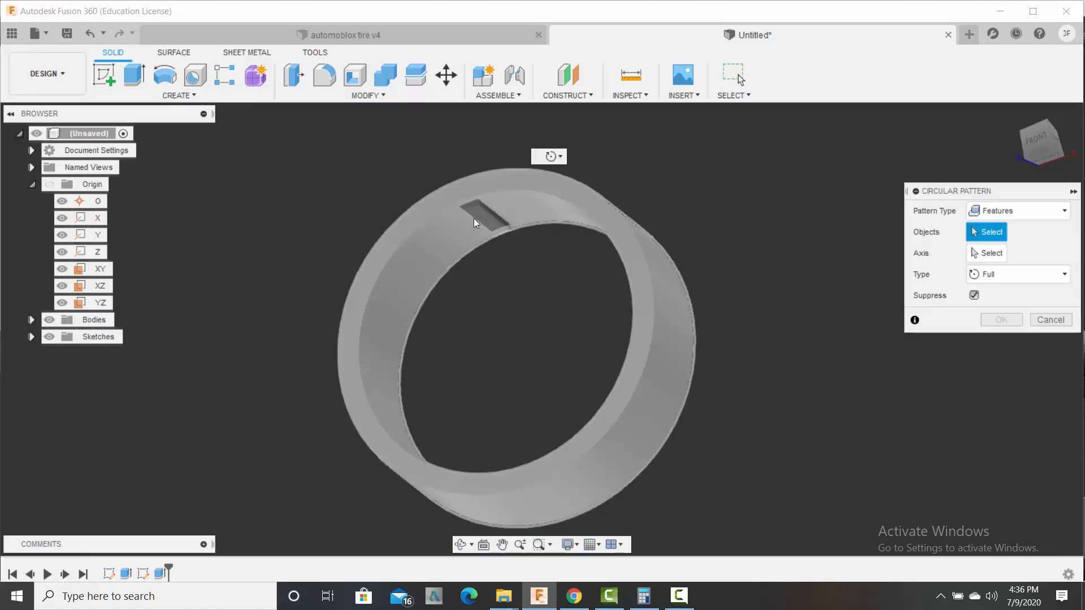
scroll(570, 232, "up", 5)
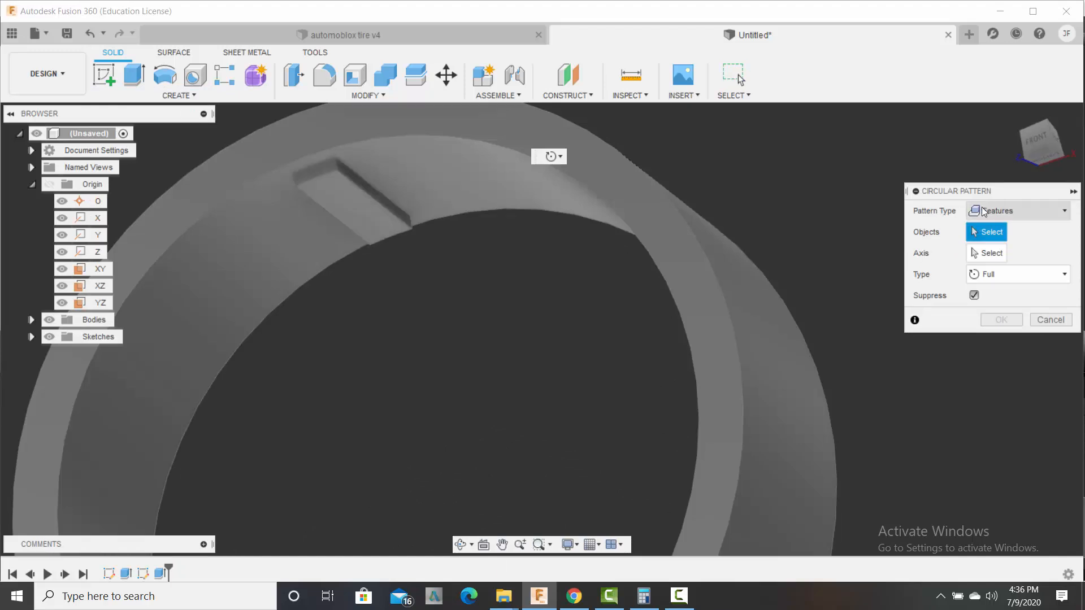
left_click(353, 192)
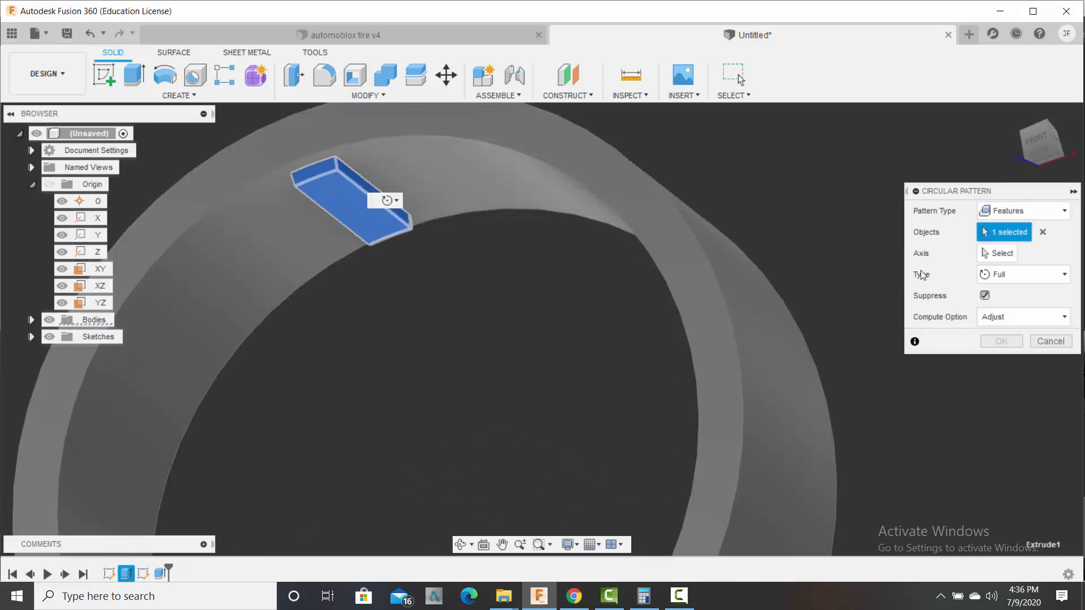
left_click(996, 260)
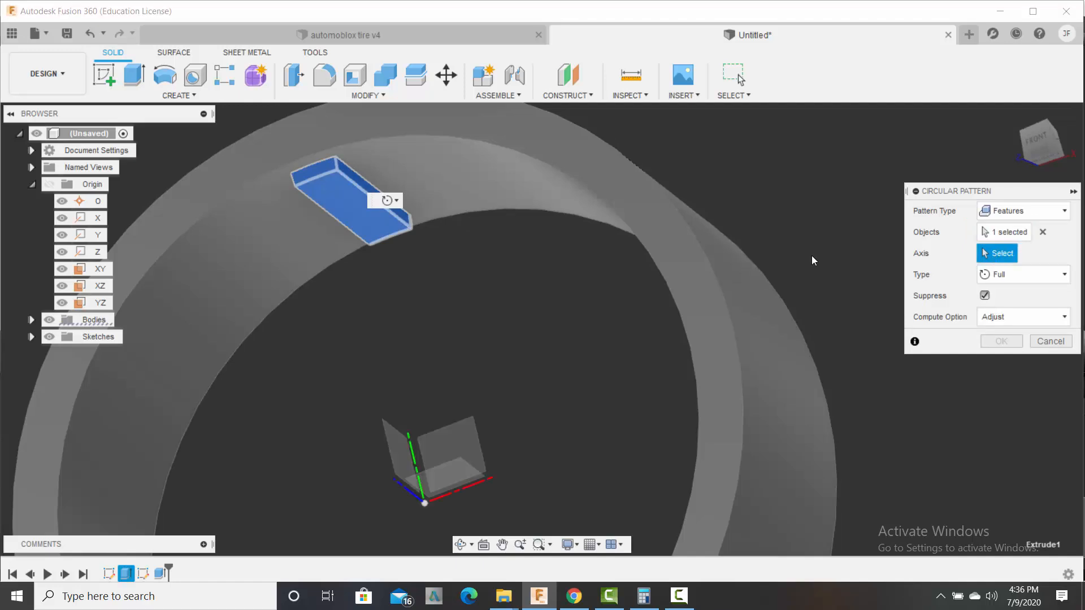
scroll(812, 256, "down", 2)
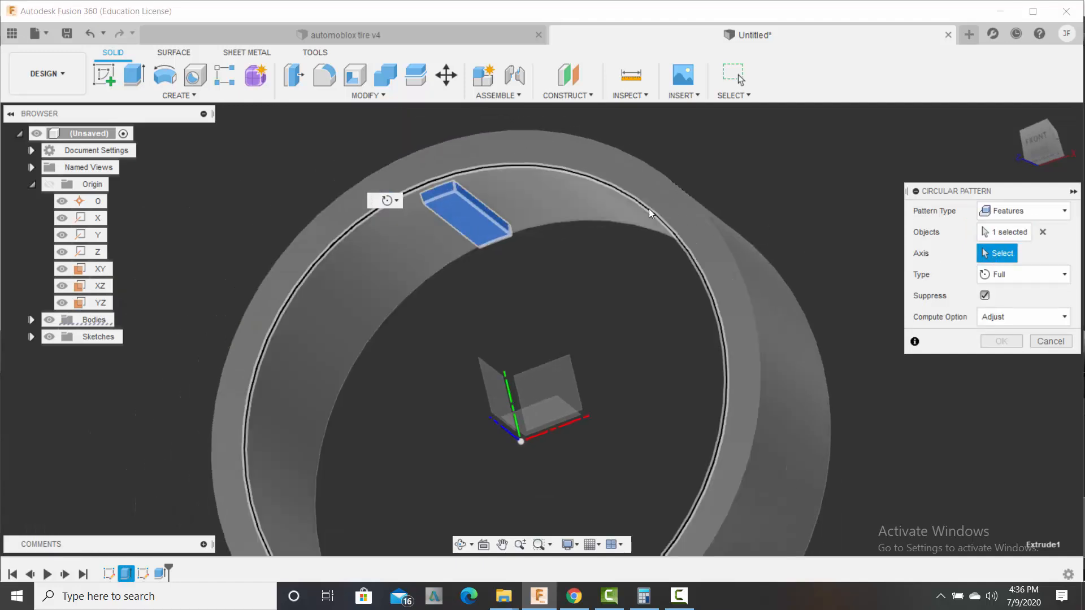
left_click(648, 208)
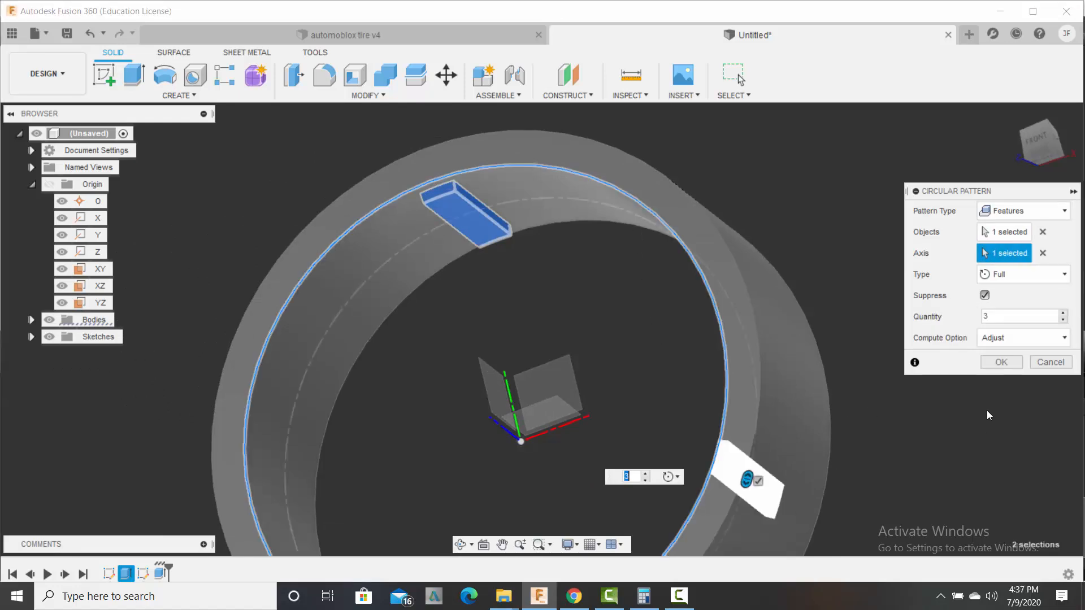
left_click(977, 318)
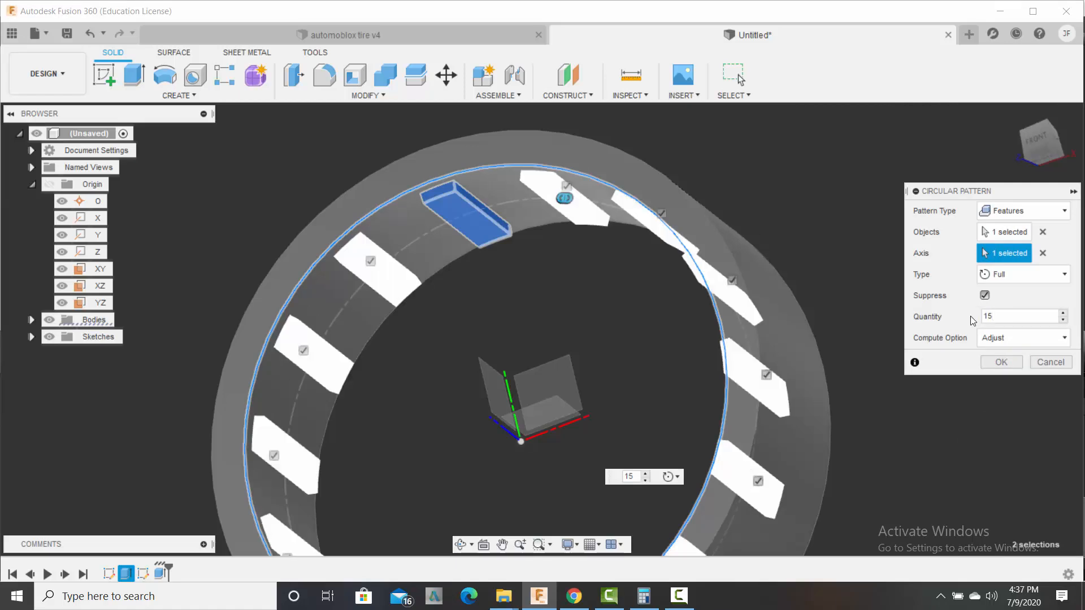
left_click(1001, 363)
Step: Start a new sketch on the XY origin plane through the patterned ring
middle_click_drag(845, 267, 834, 304, "shift")
scroll(683, 309, "down", 1)
scroll(684, 311, "down", 2)
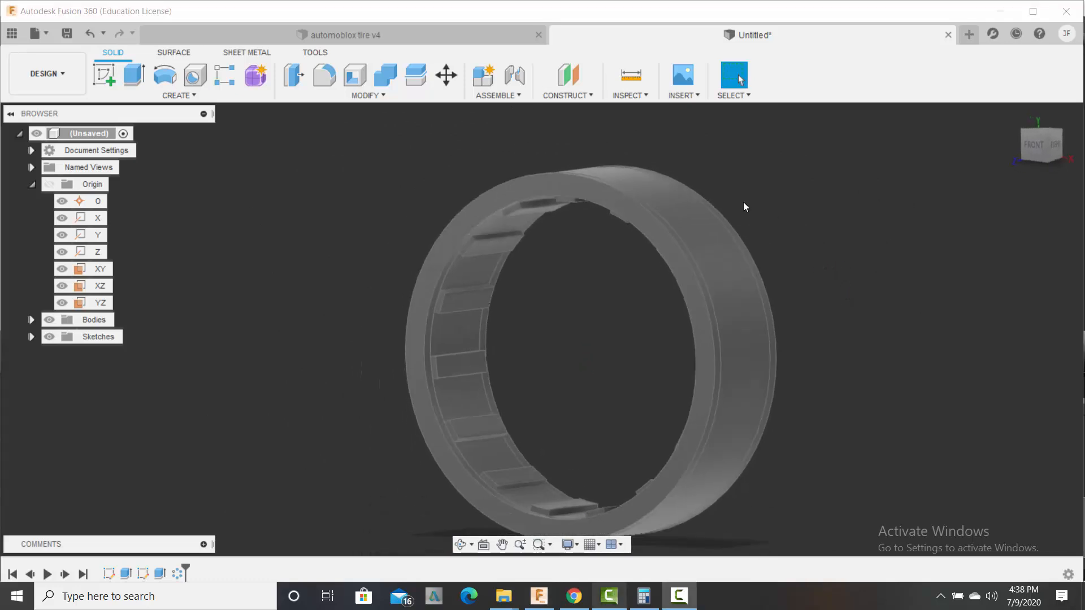
left_click(104, 71)
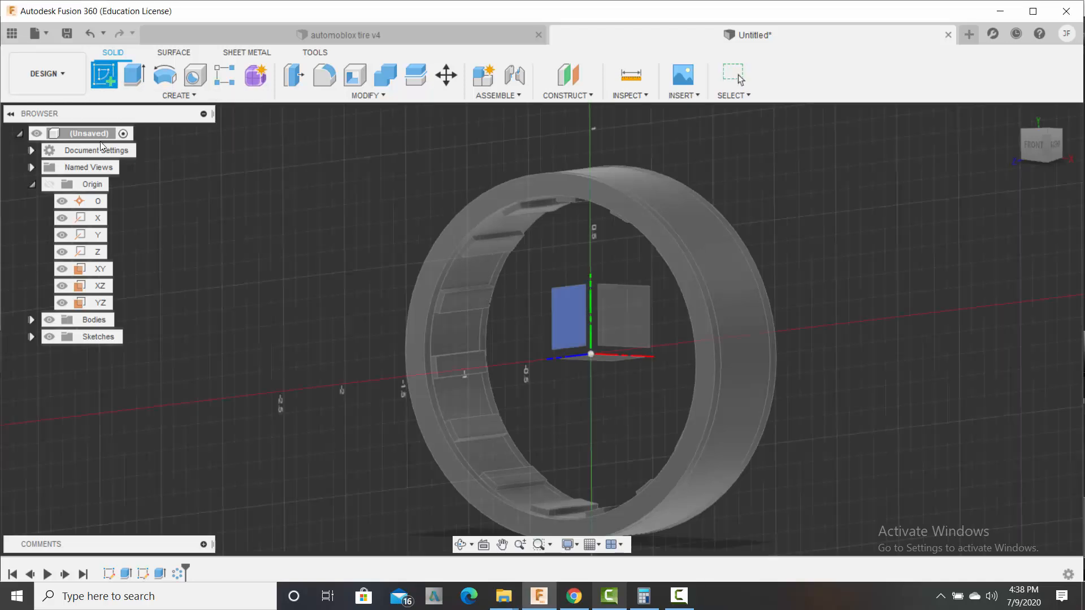
left_click(91, 269)
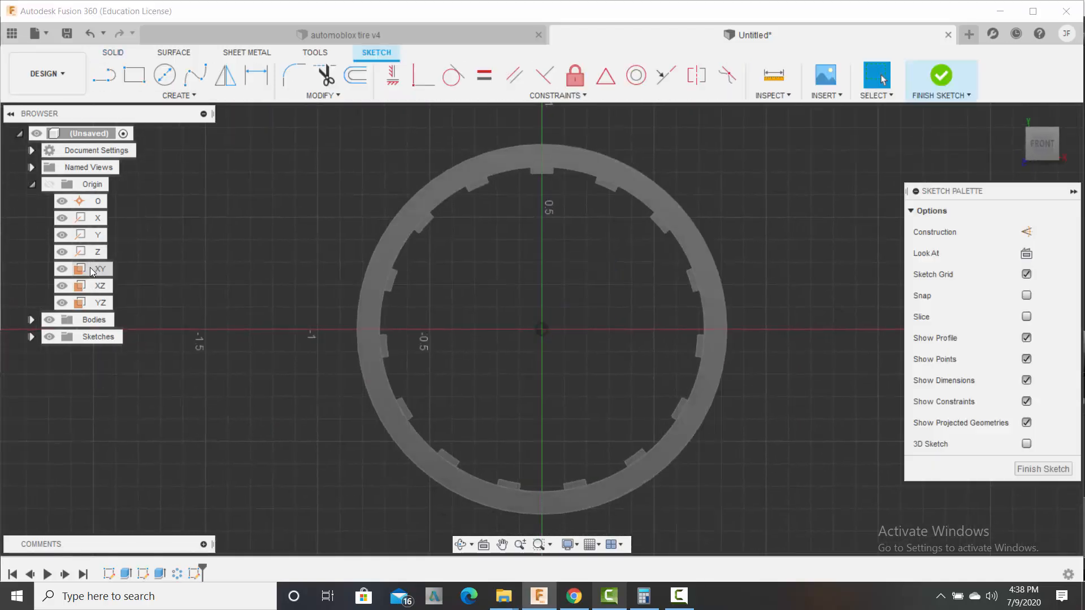
Step: Project the ring's inner circular edge into the new sketch
left_click(169, 96)
mouse_move(146, 361)
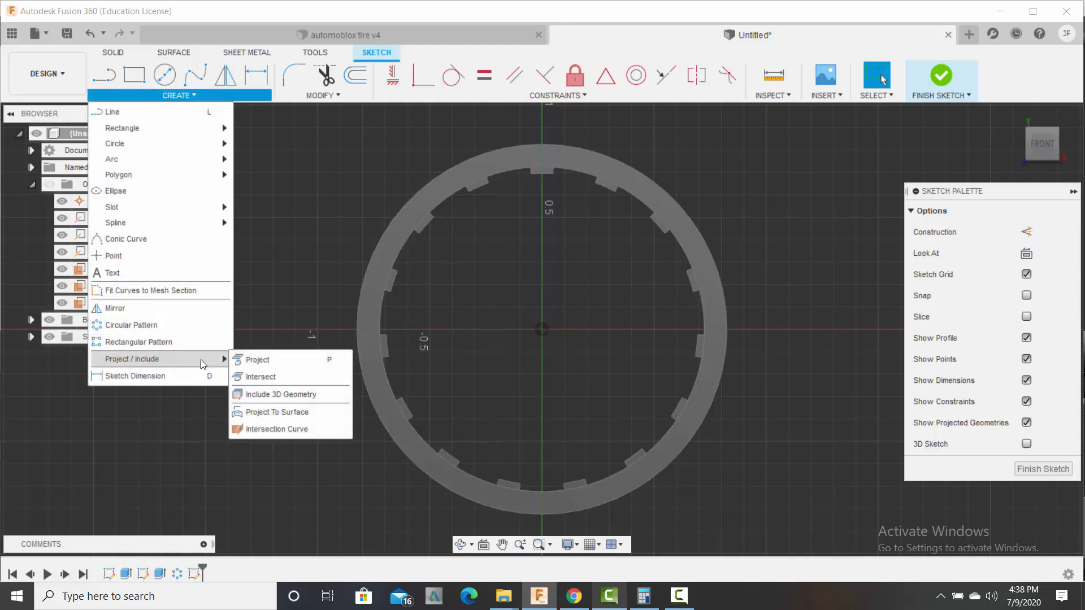
left_click(259, 360)
scroll(527, 225, "up", 2)
scroll(527, 225, "up", 2)
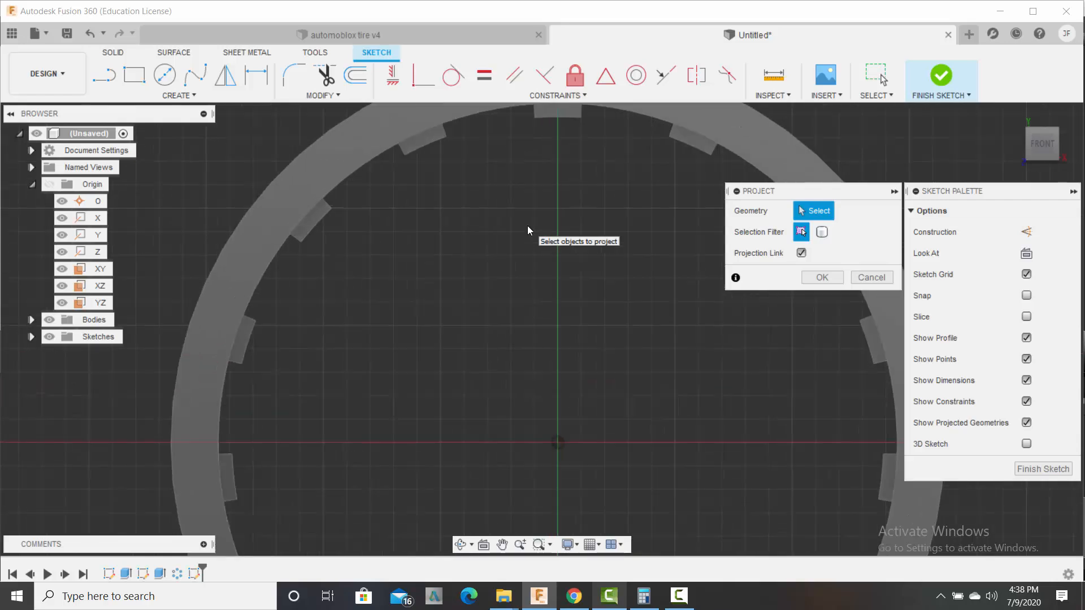
left_click(360, 168)
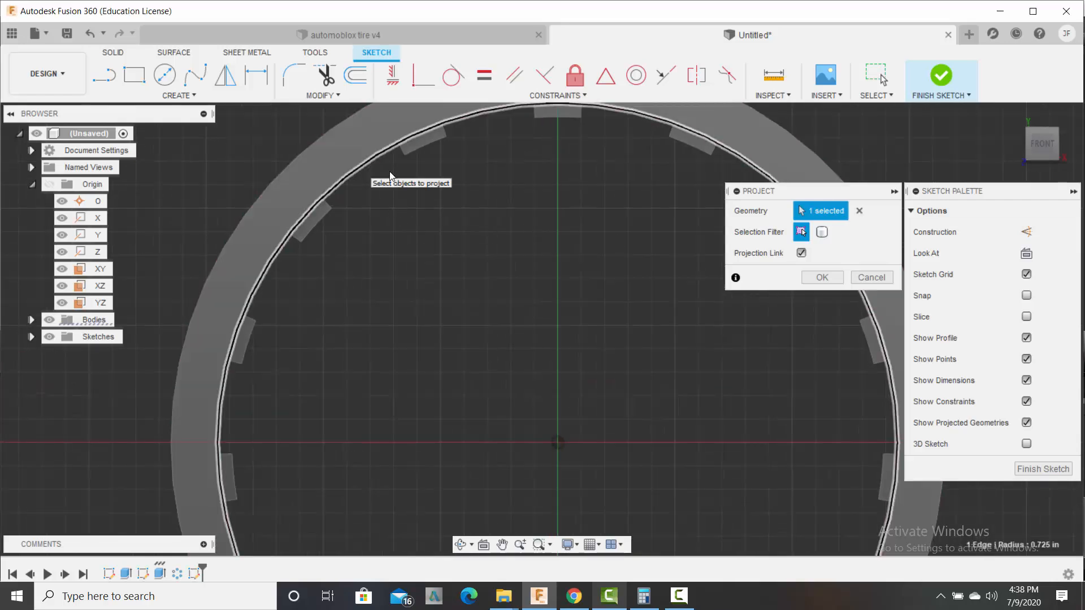
left_click(815, 275)
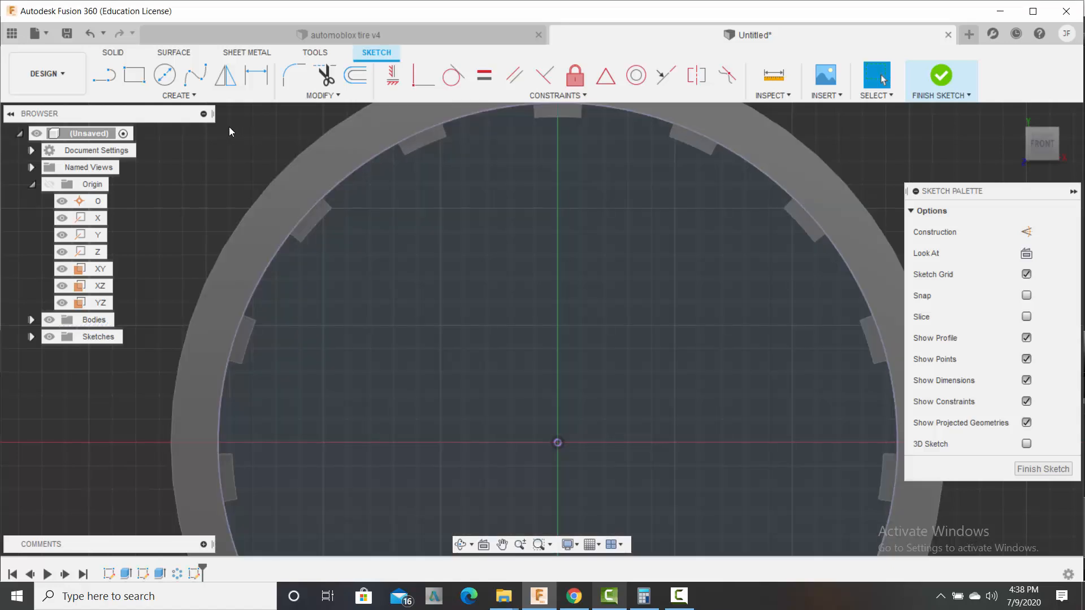
Step: Offset the projected inner circle inward by 0.03 in and finish the sketch
left_click(355, 75)
left_click(467, 116)
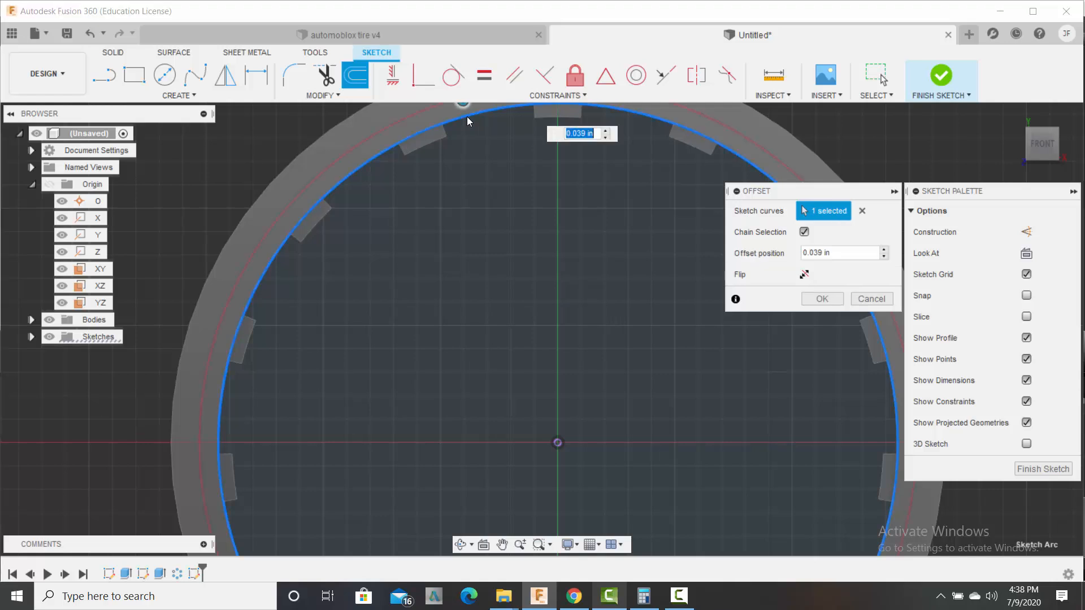
left_click_drag(463, 103, 475, 138)
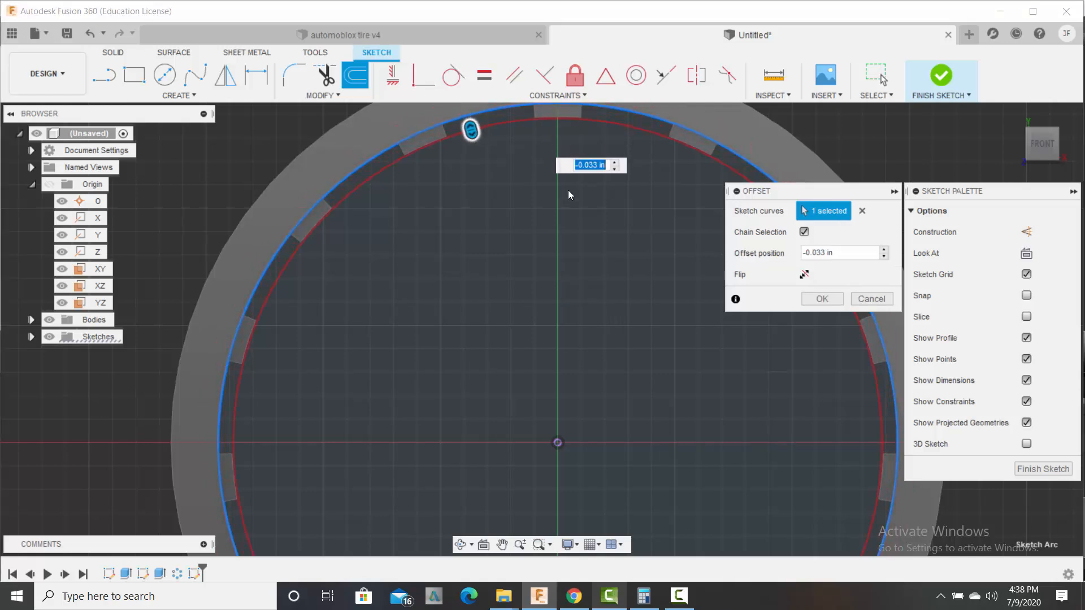
left_click(832, 253)
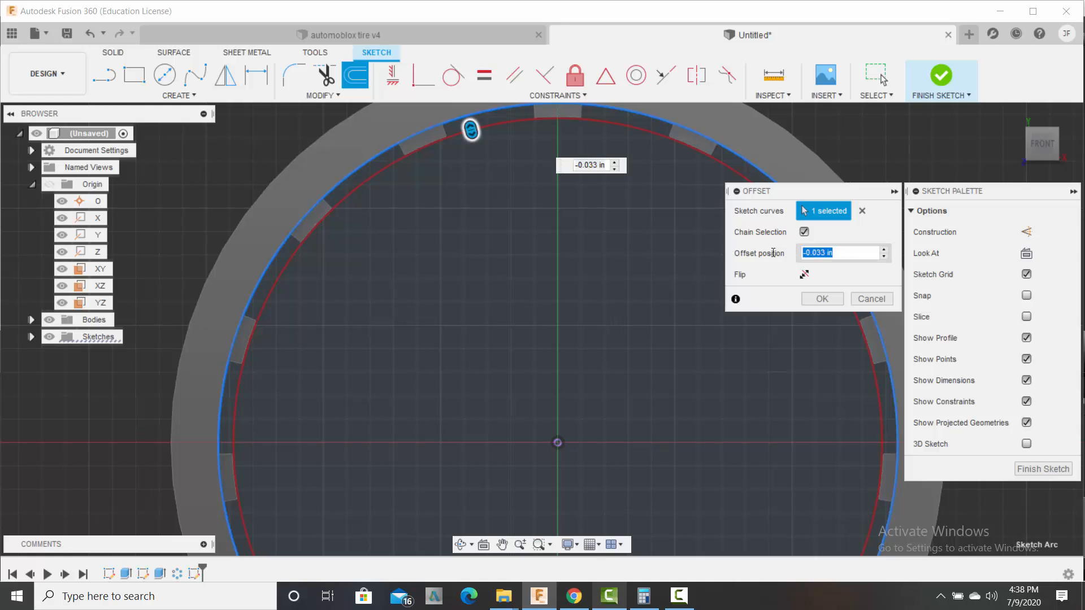
type("-.03")
key("Return")
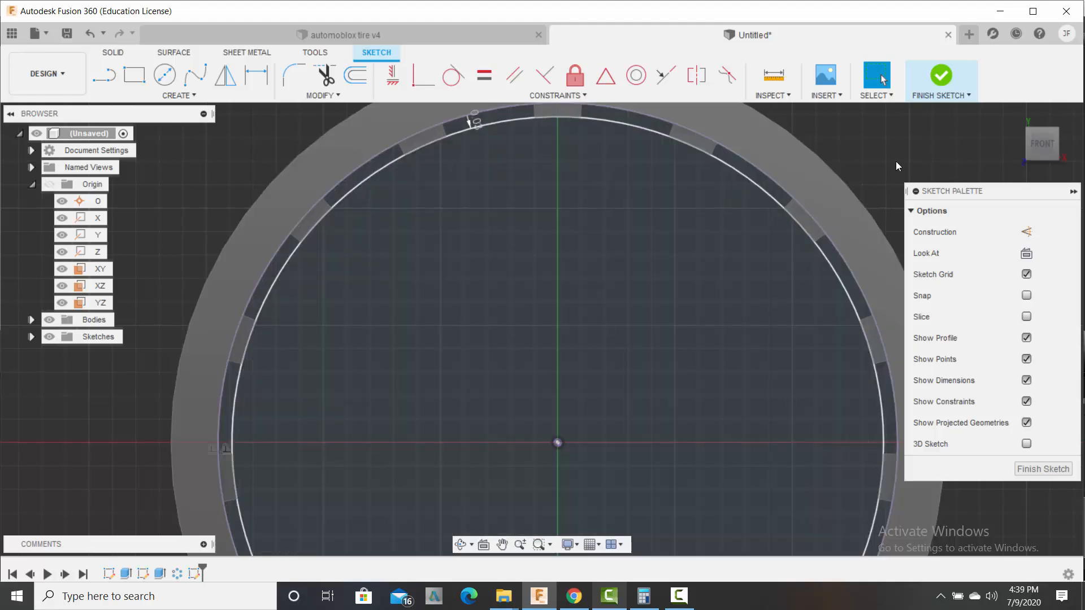
left_click(941, 77)
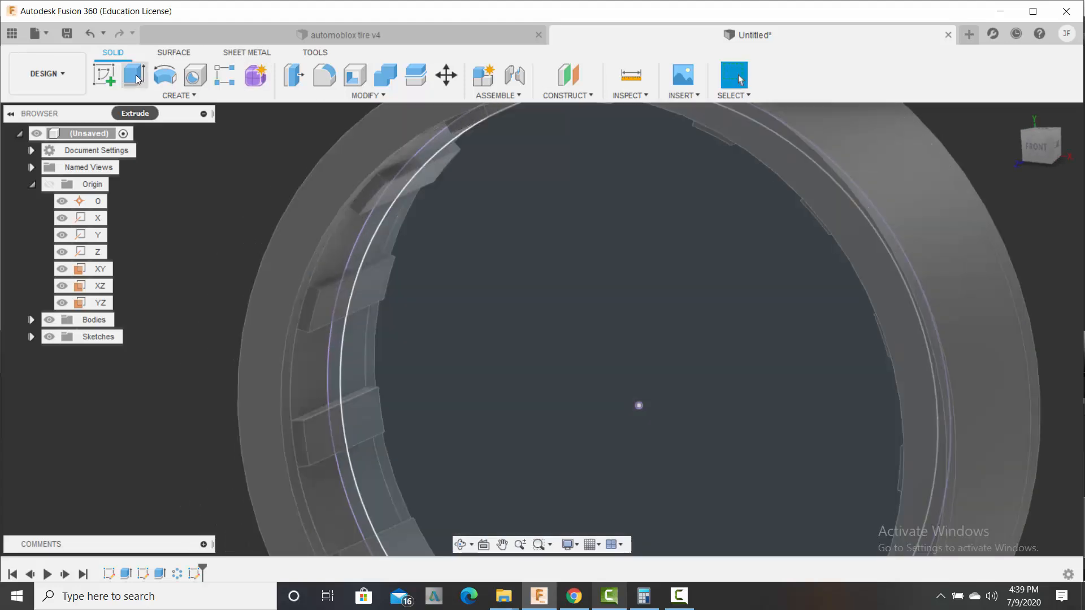
Step: Extrude the thin band between the two circles symmetrically with a whole-length distance of 0.05 in, joined to the ring
left_click(135, 75)
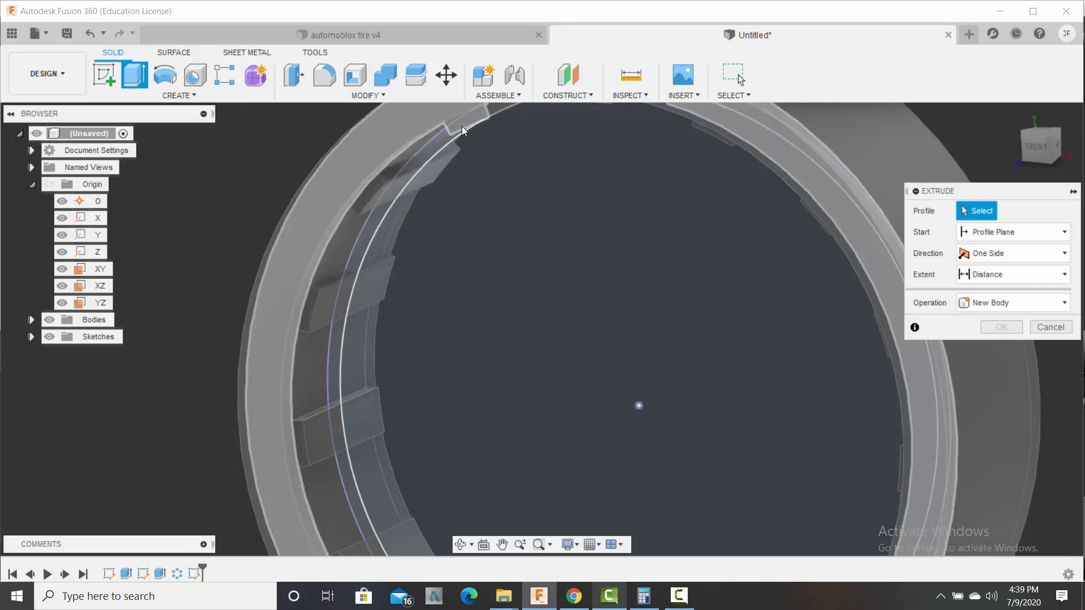
left_click(436, 151)
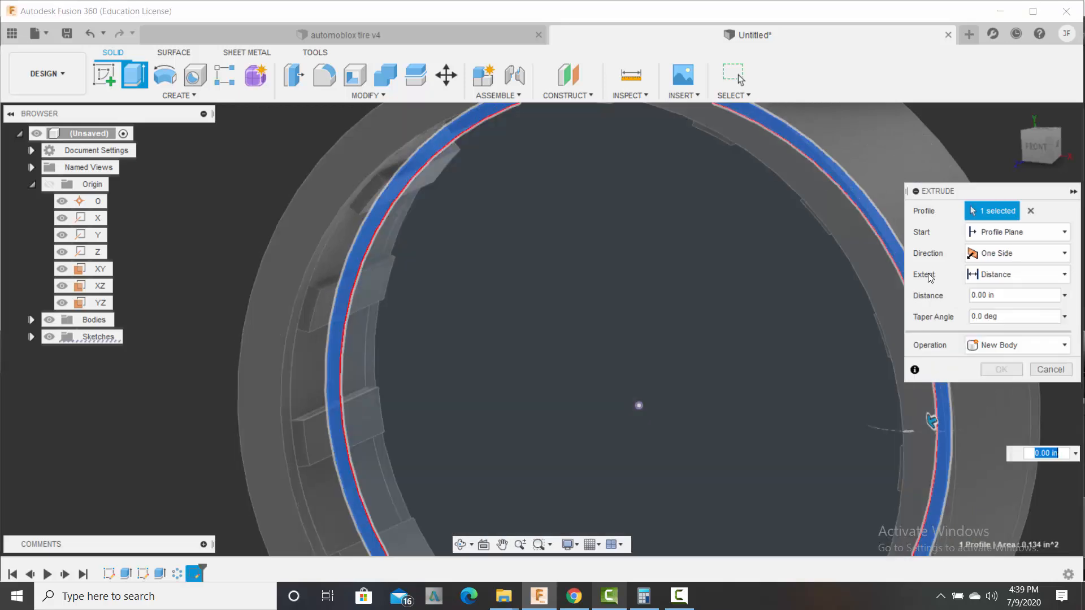
left_click(994, 254)
left_click(997, 307)
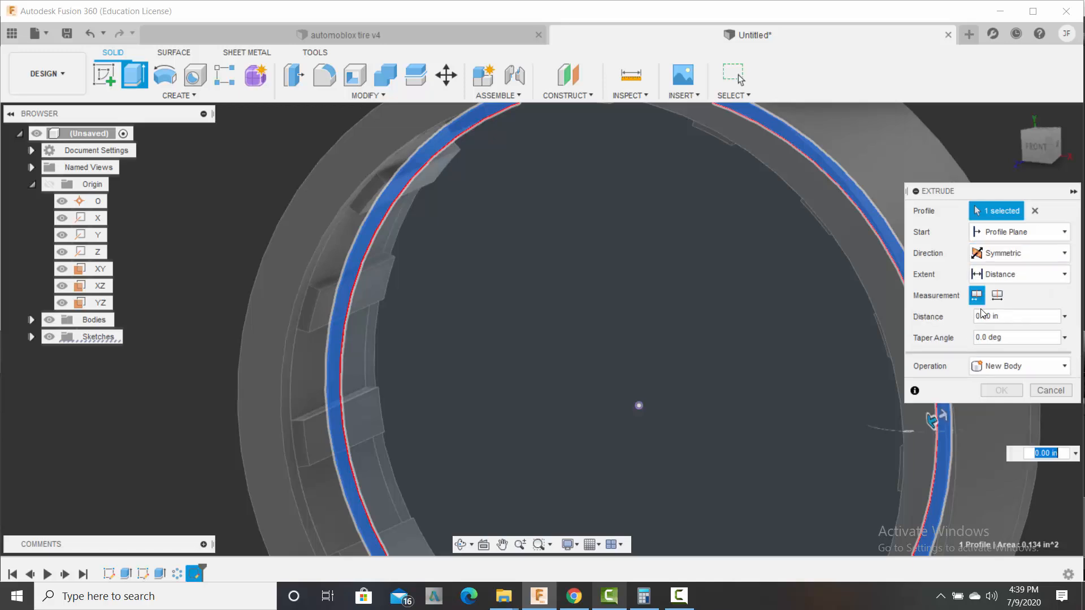
left_click(996, 295)
left_click(1001, 318)
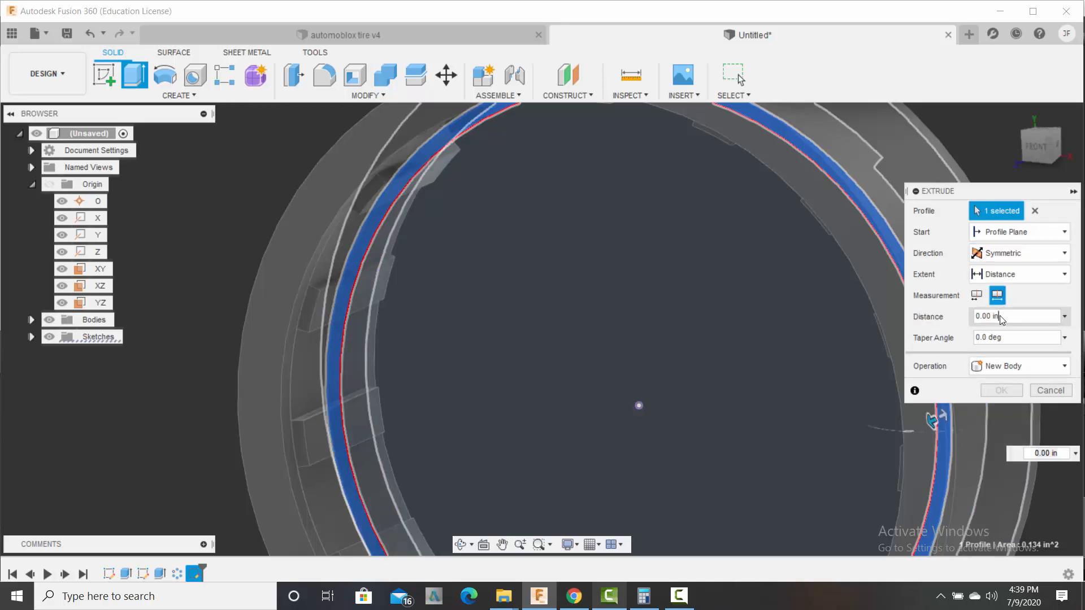
left_click_drag(1010, 318, 990, 321)
type("5")
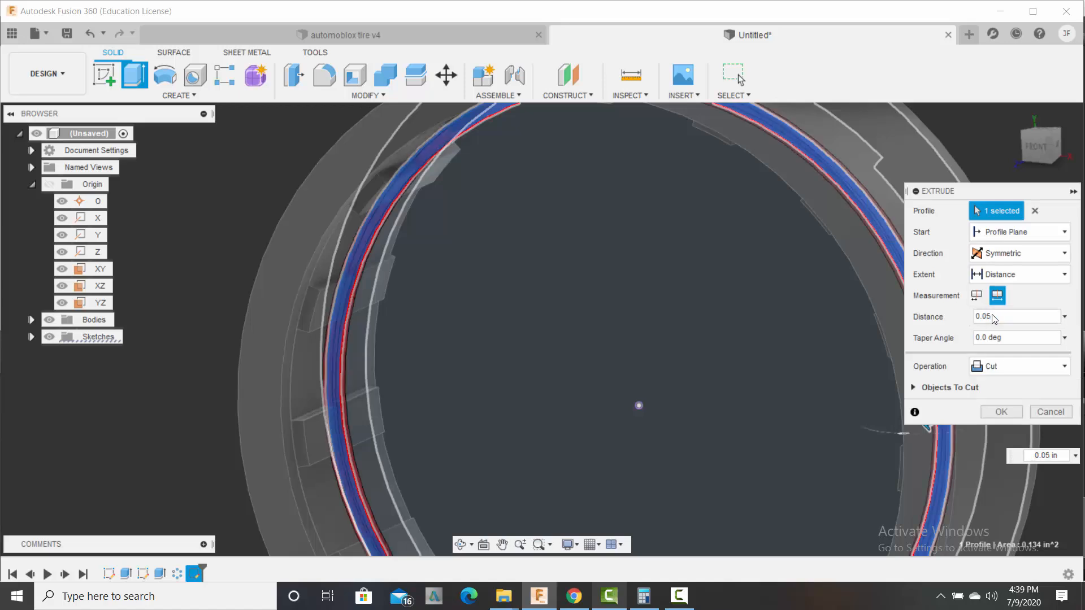
left_click(1005, 365)
left_click(1000, 402)
left_click(1006, 394)
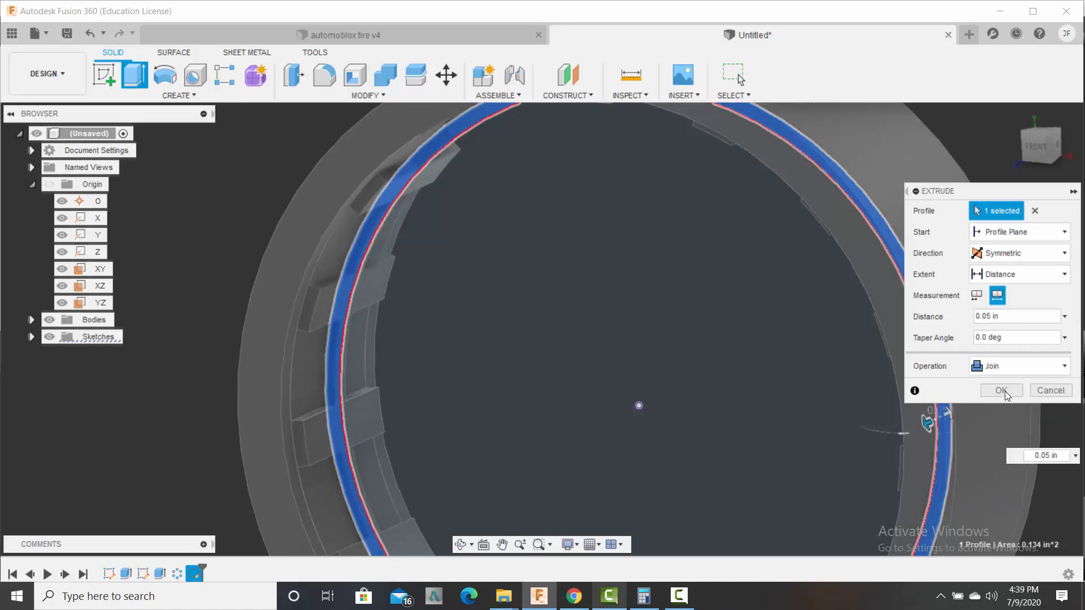
left_click(1002, 391)
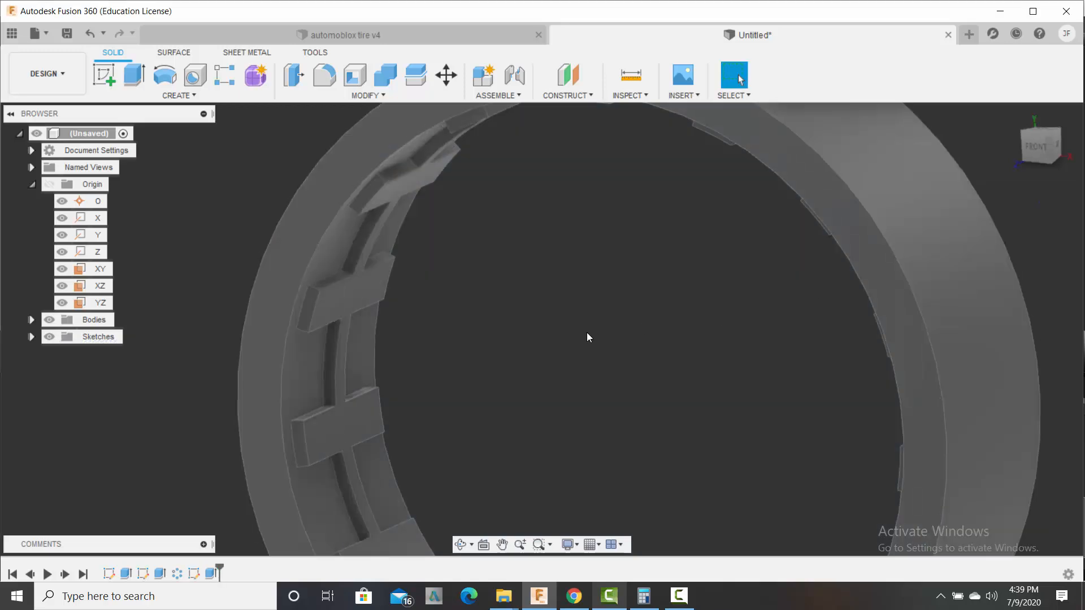
Step: Fillet the two outer circular edges of the tire with a constant radius of 0.04 in
scroll(590, 331, "down", 3)
middle_click_drag(926, 284, 918, 252, "shift")
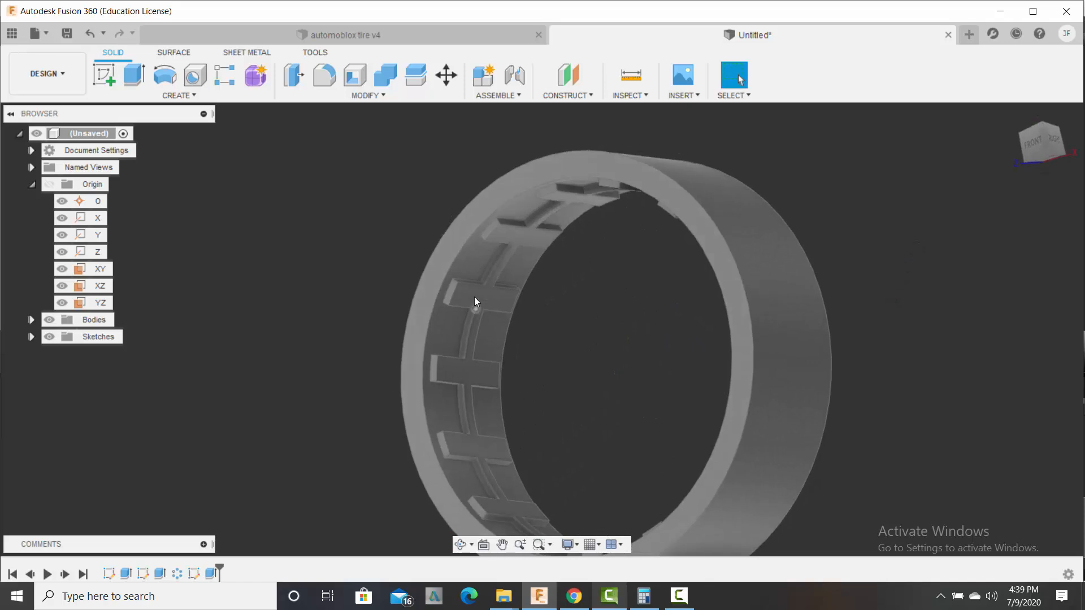
middle_click_drag(919, 253, 820, 299, "shift")
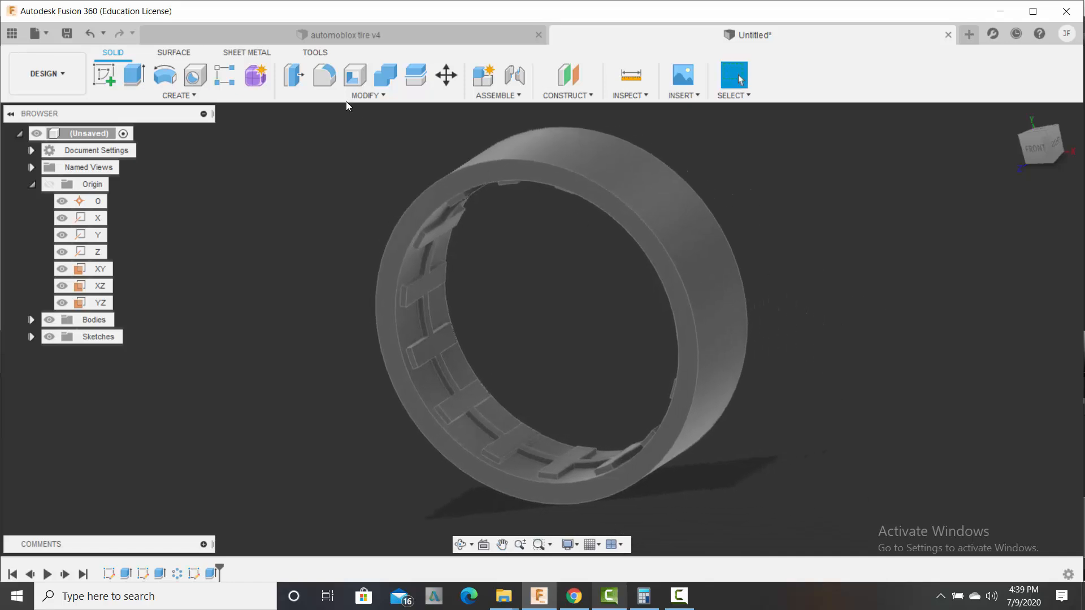
left_click(326, 77)
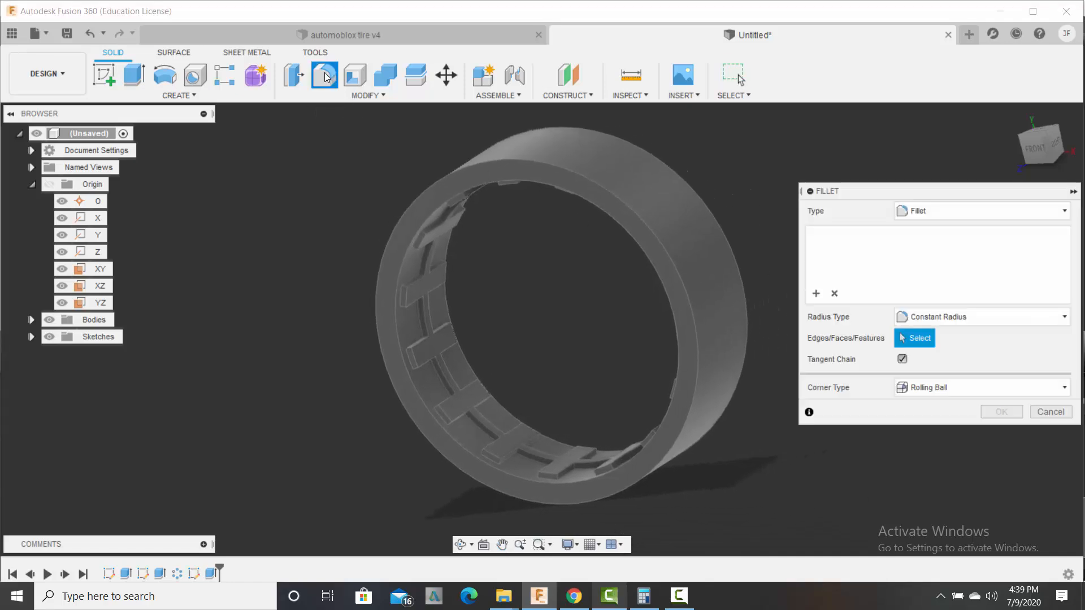
left_click(566, 171)
left_click(631, 134)
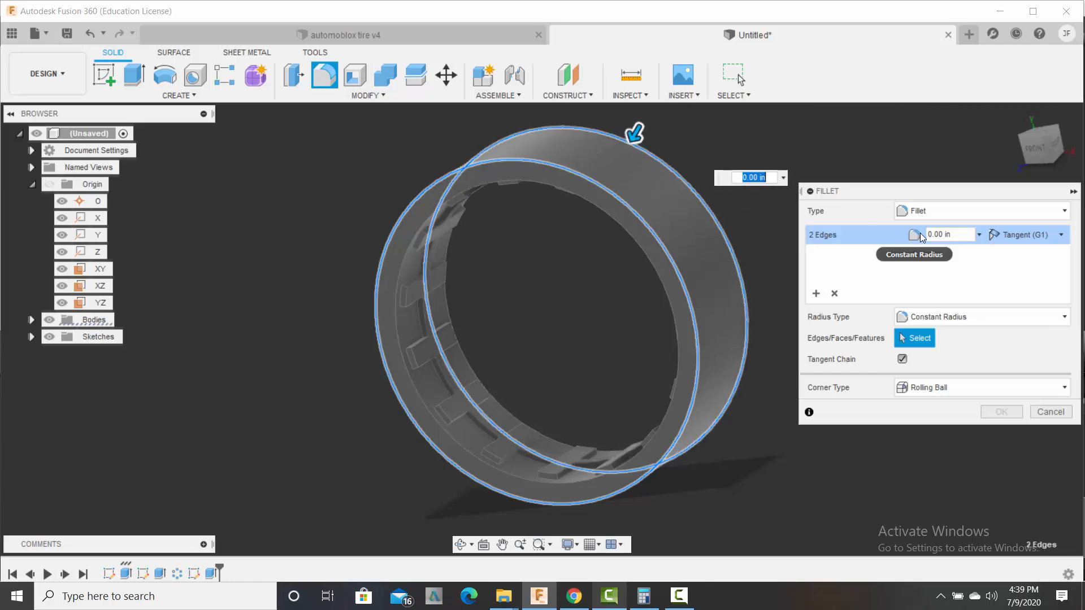
left_click(759, 177)
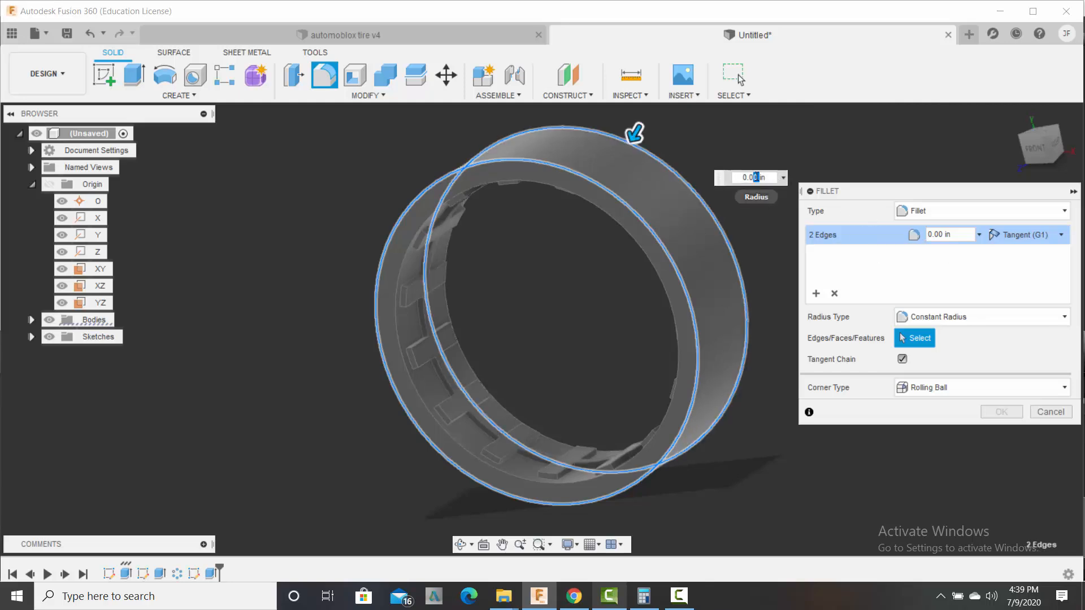
type("4")
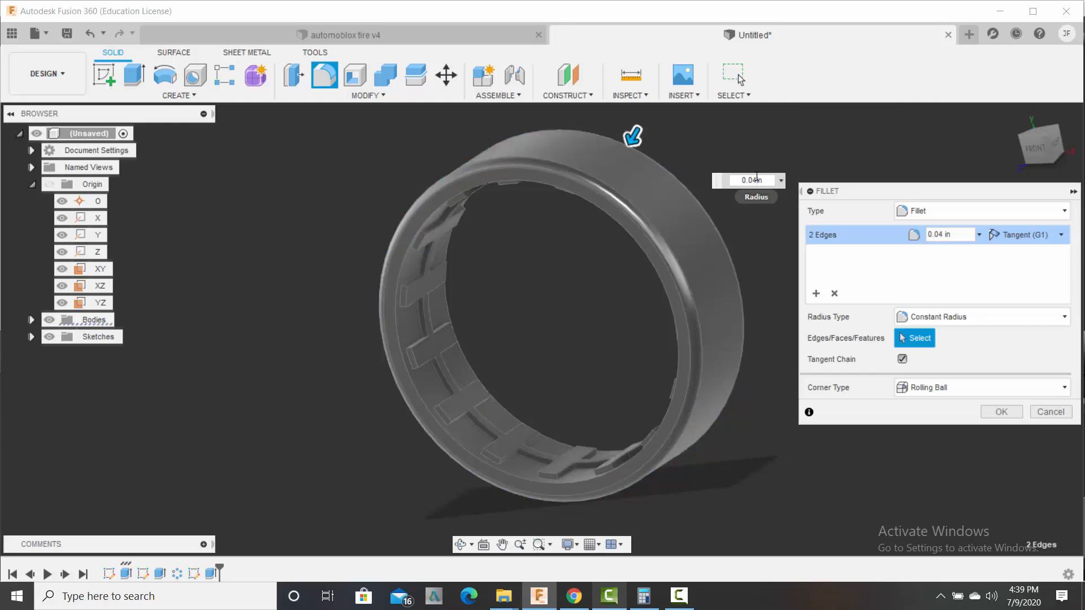
left_click(1000, 410)
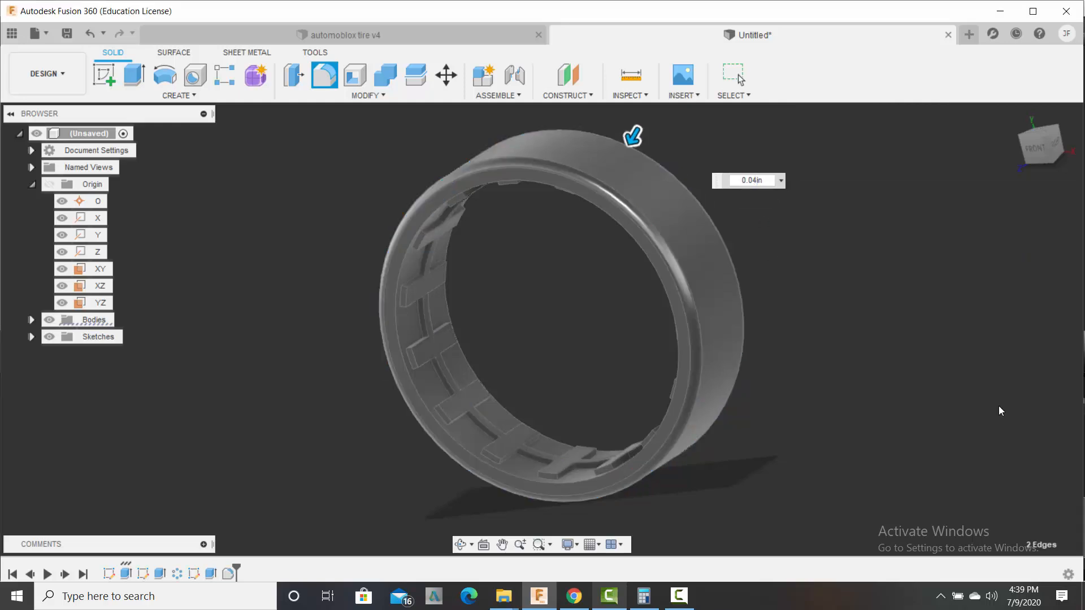
Step: Assign the Rubber physical material from the Plastic category of the Fusion 360 Material Library to the tire body
scroll(811, 275, "down", 2)
middle_click_drag(829, 246, 642, 230, "shift")
left_click(392, 94)
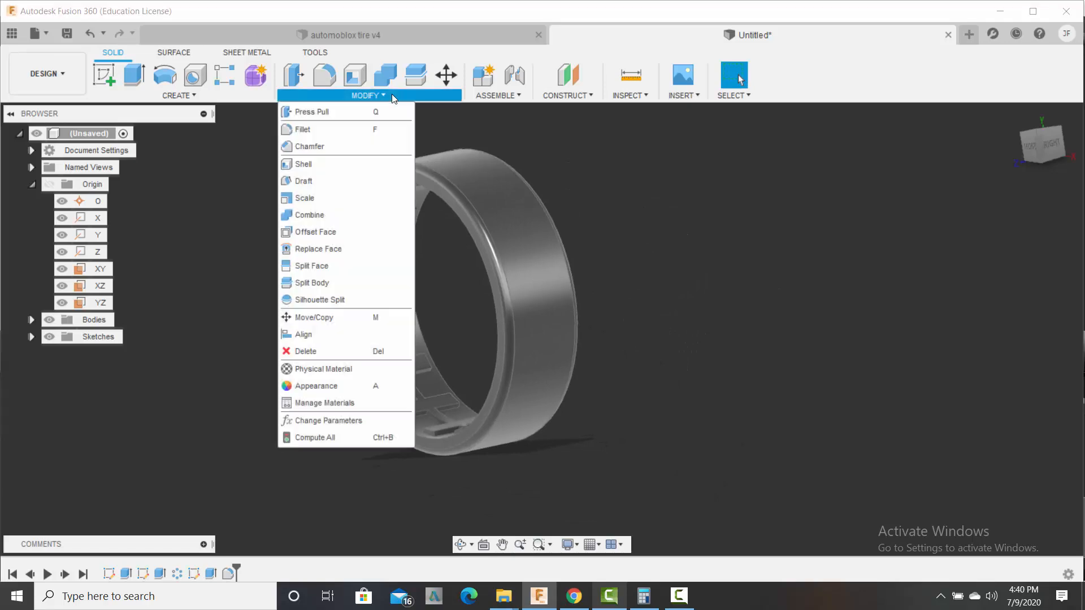
left_click(316, 370)
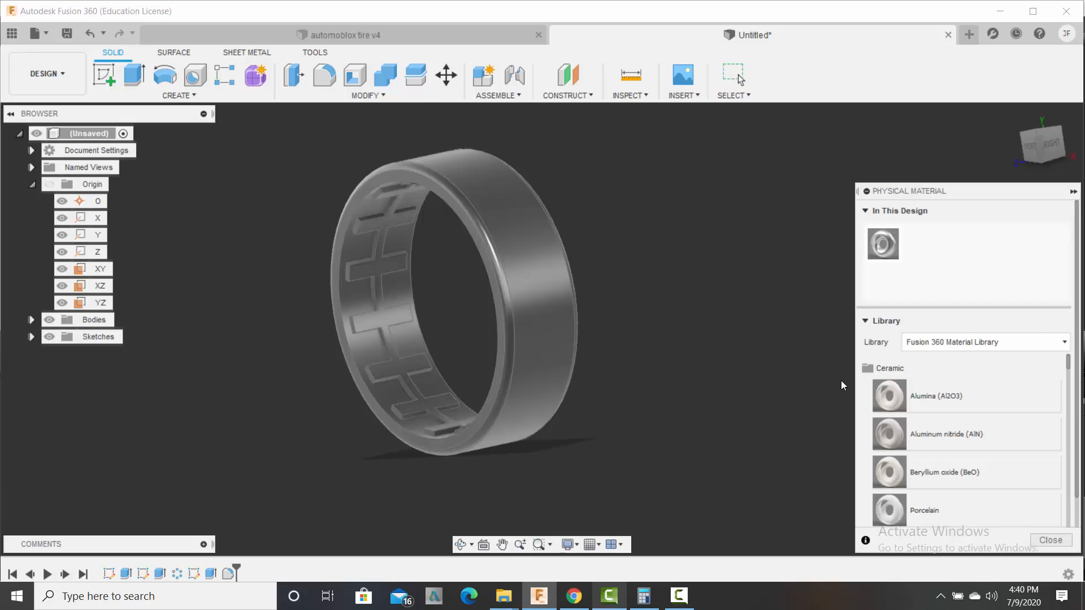
scroll(898, 370, "down", 5)
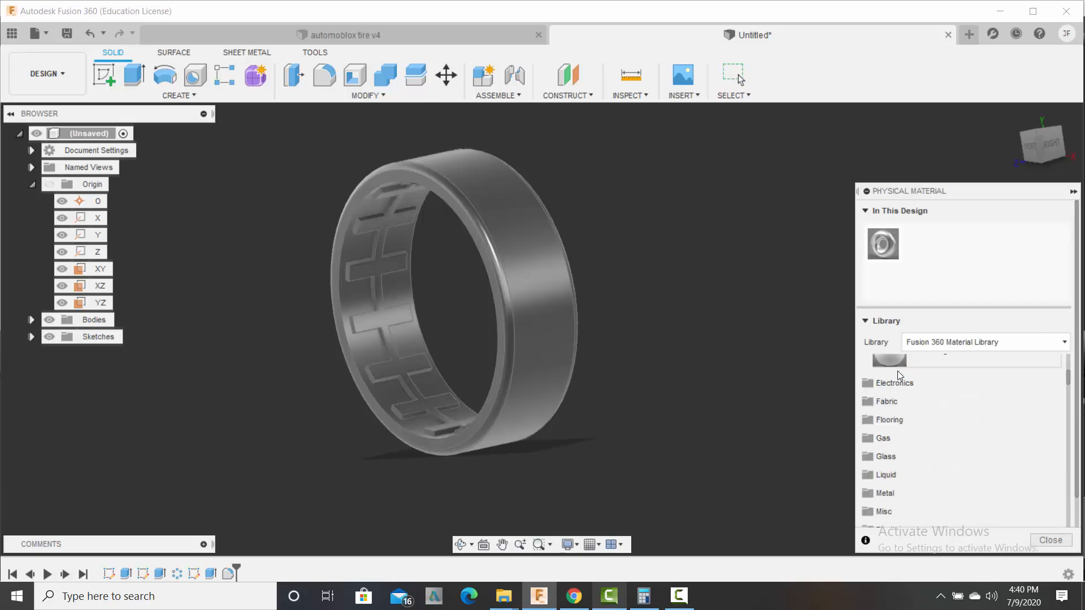
scroll(887, 466, "down", 3)
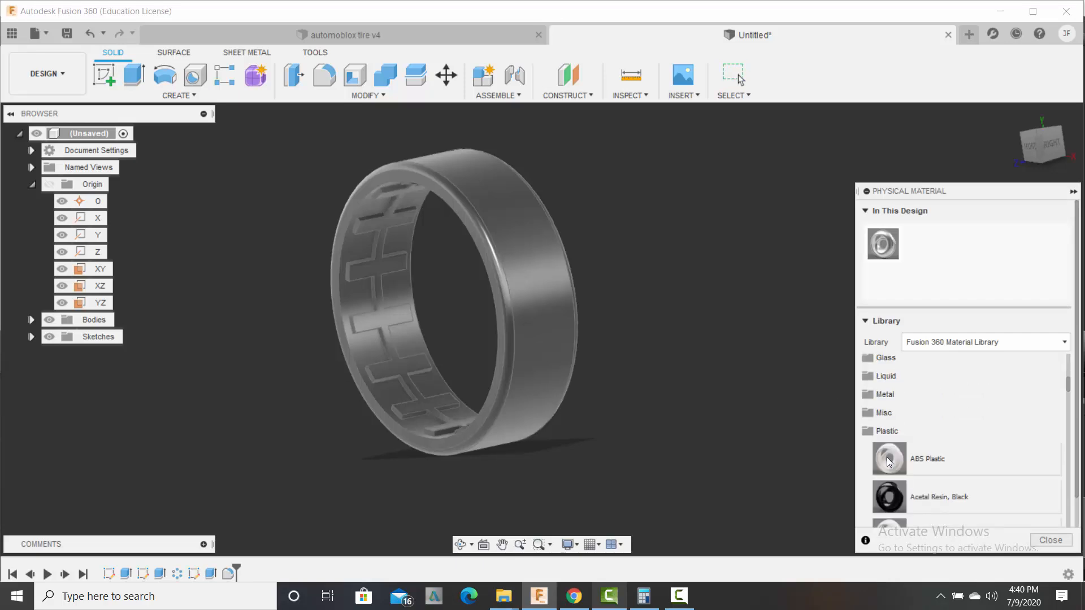
left_click(886, 435)
left_click(890, 511)
scroll(999, 423, "down", 5)
scroll(1001, 424, "down", 3)
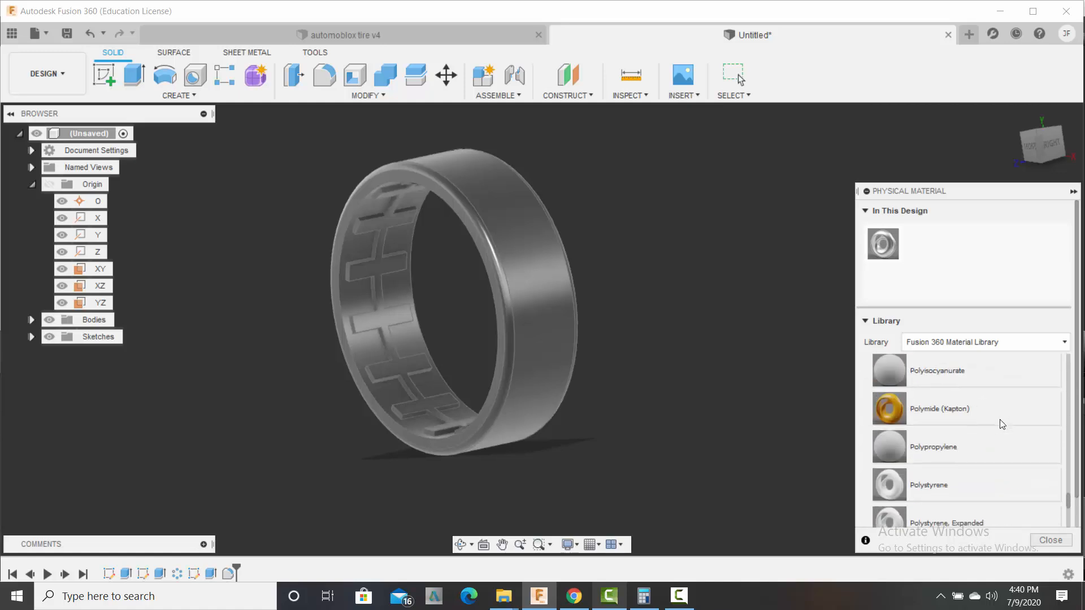
scroll(1002, 424, "down", 3)
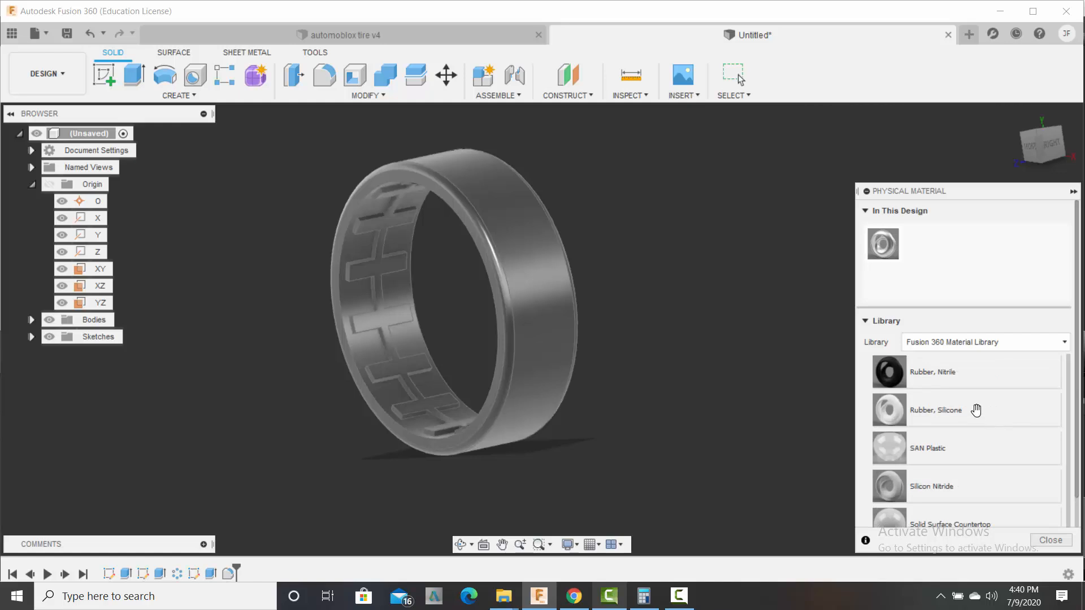
scroll(974, 404, "up", 2)
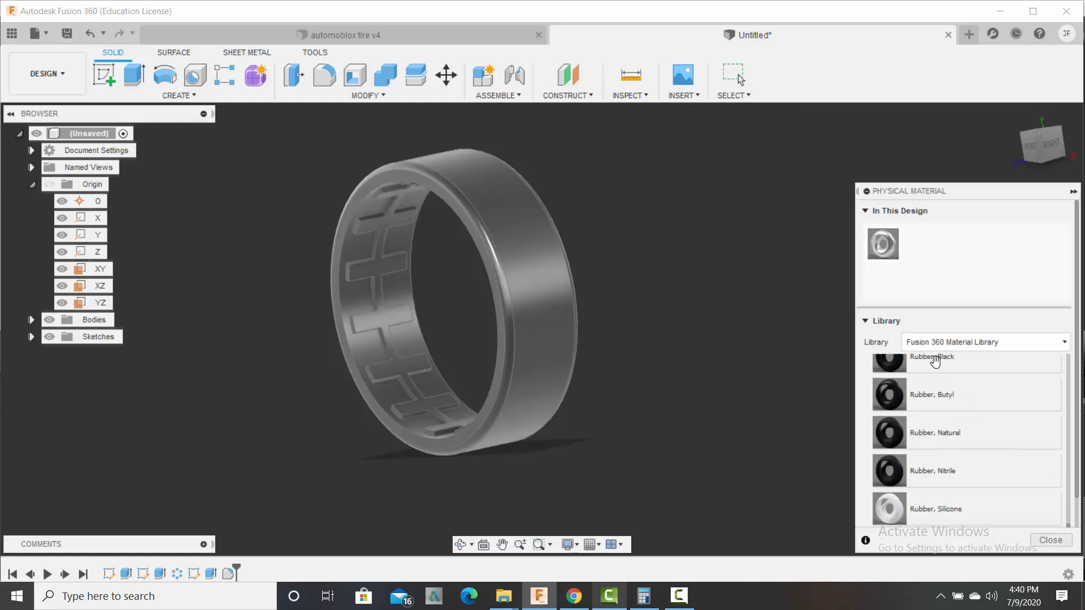
scroll(960, 384, "up", 3)
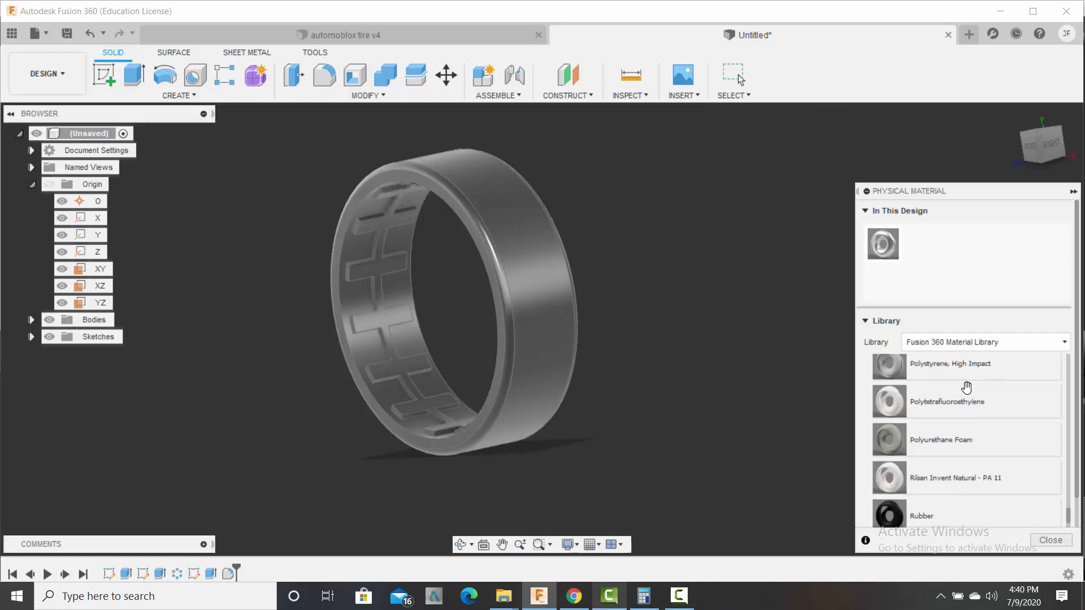
left_click_drag(945, 516, 501, 279)
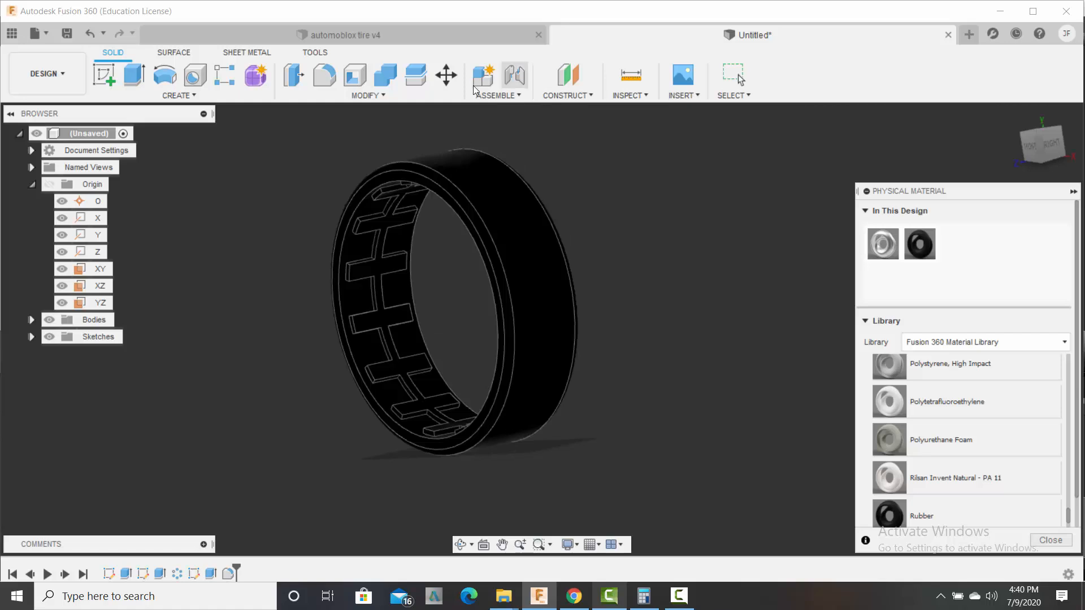
Step: Open the Appearance settings and look through the Paint and Other categories of the Fusion 360 appearance library
left_click(361, 97)
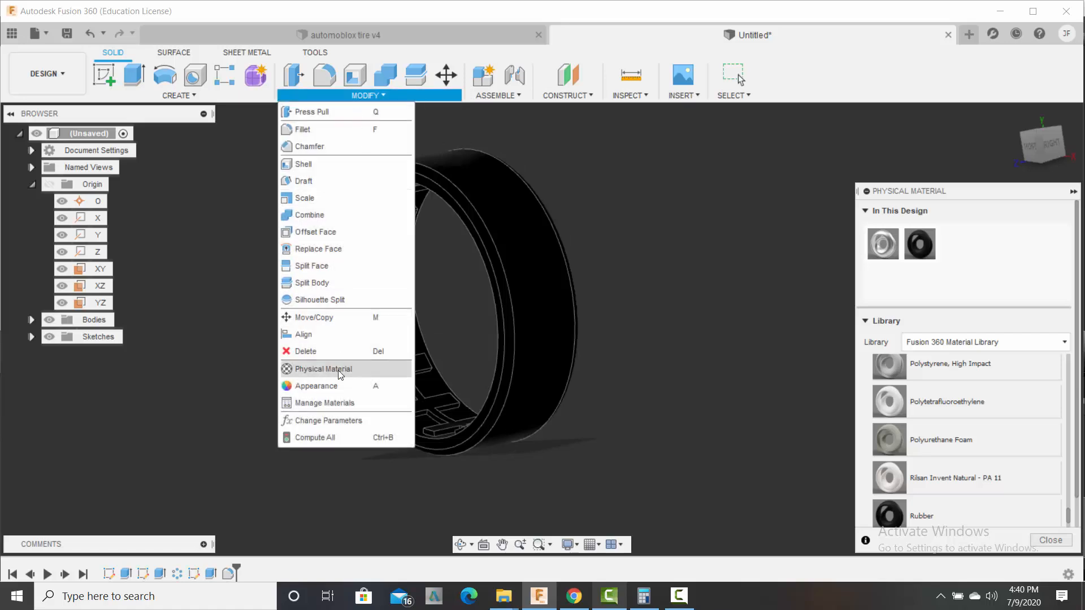
left_click(334, 389)
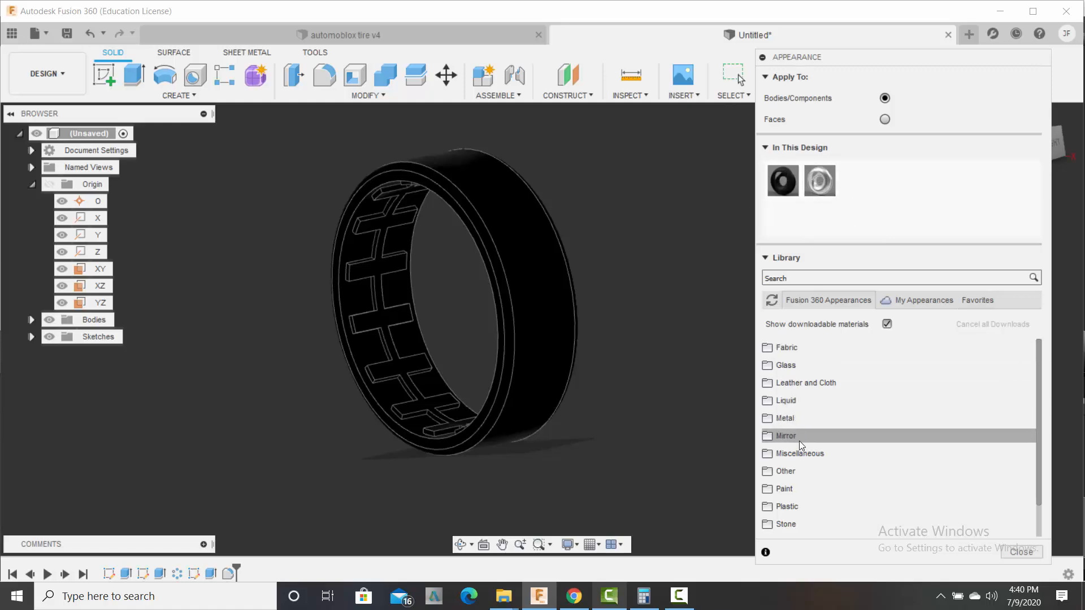
left_click(771, 488)
scroll(803, 470, "down", 3)
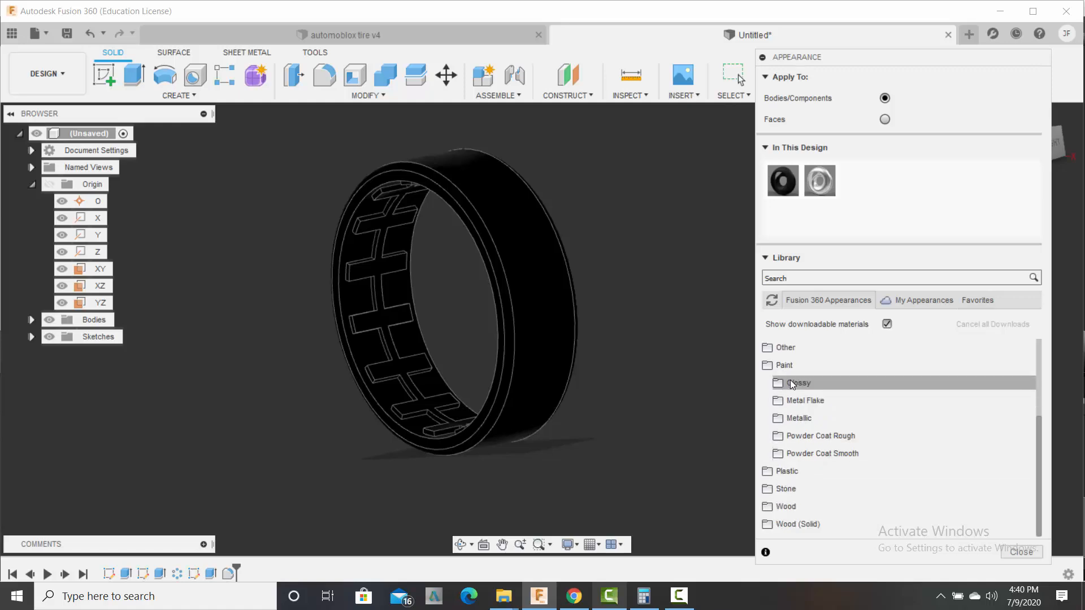
left_click(789, 351)
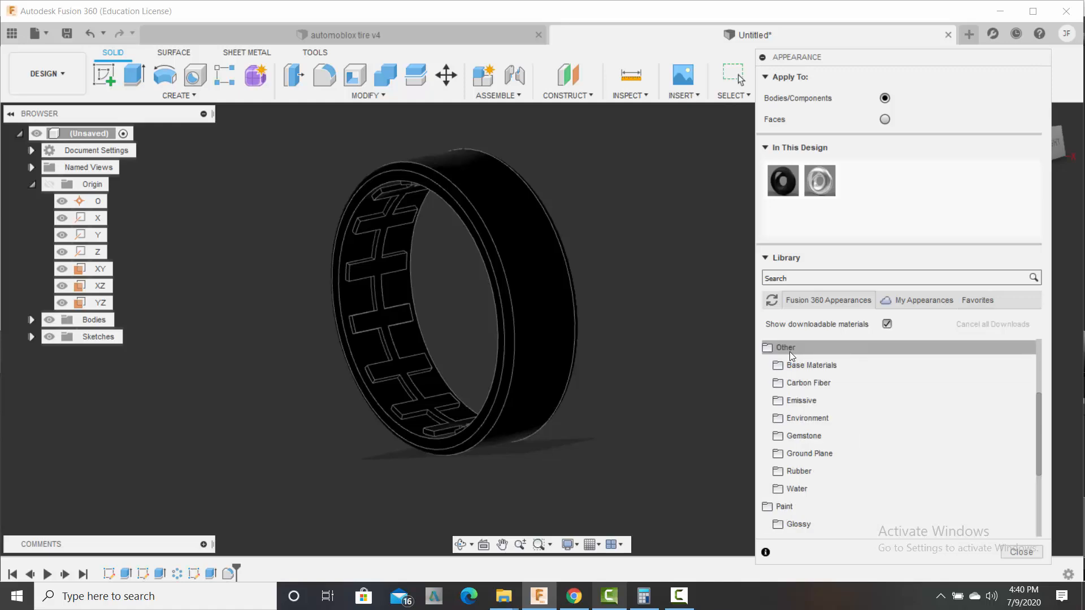
left_click(789, 351)
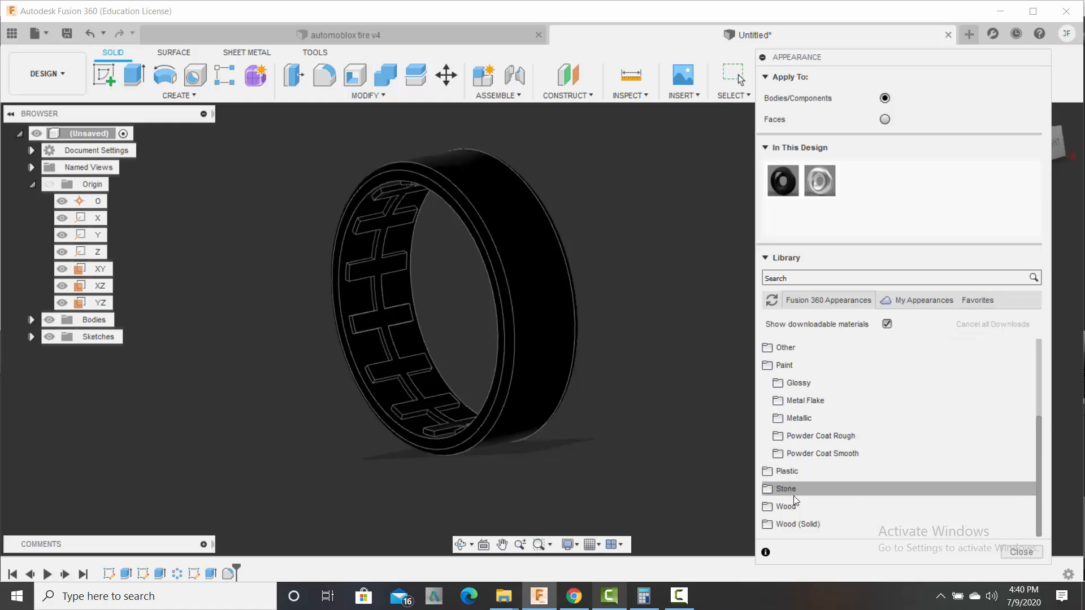
right_click(823, 188)
left_click(841, 197)
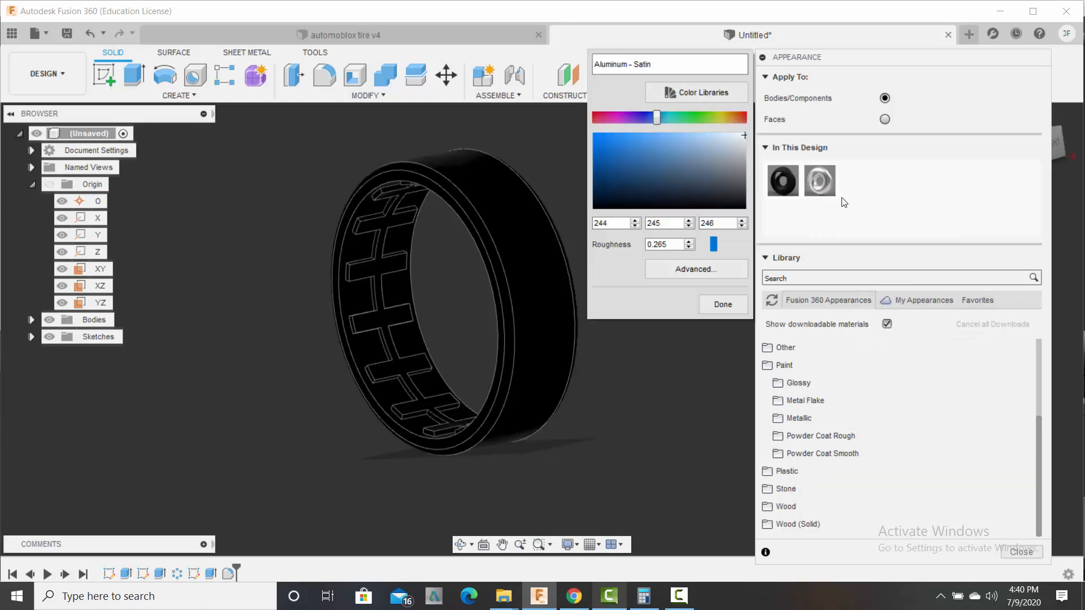
left_click(724, 305)
Step: Edit the tire's Rubber - Soft appearance to a green color with RGB 16, 172, 42, and close the appearance settings
right_click(780, 180)
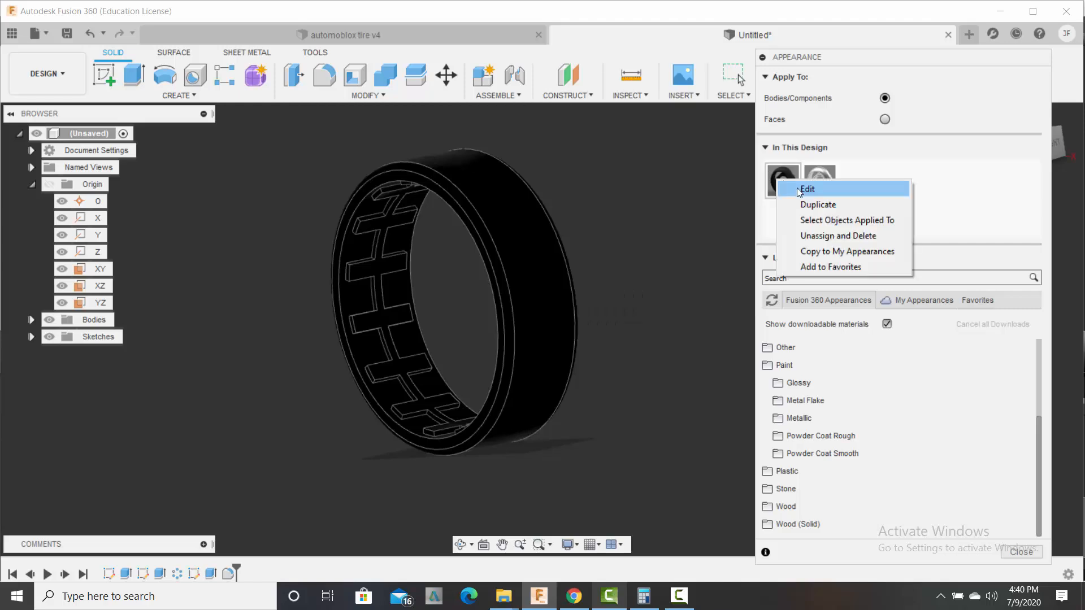
left_click(798, 190)
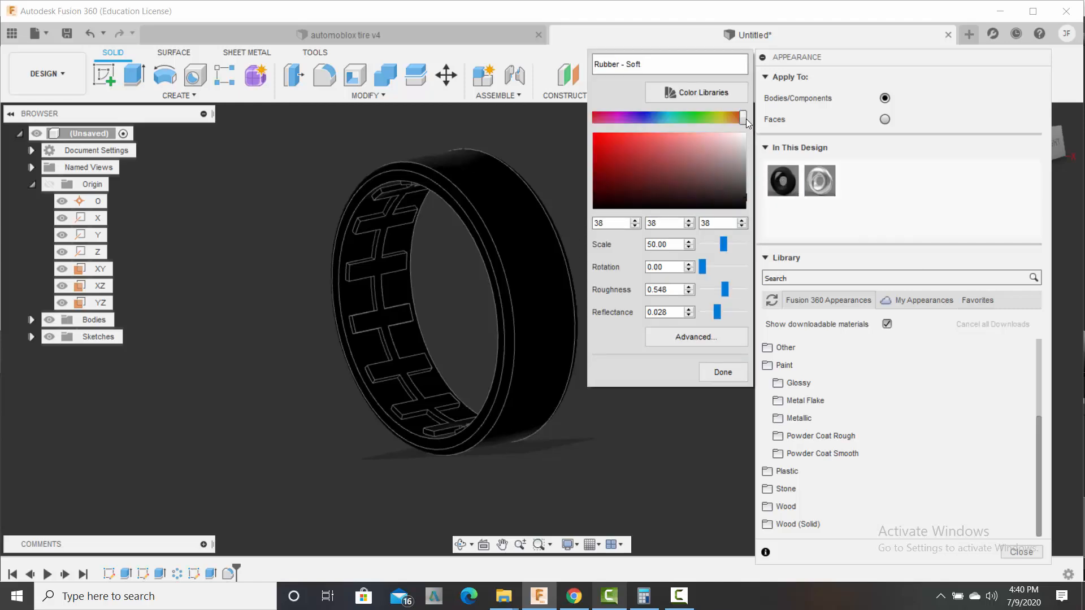
left_click_drag(744, 119, 690, 116)
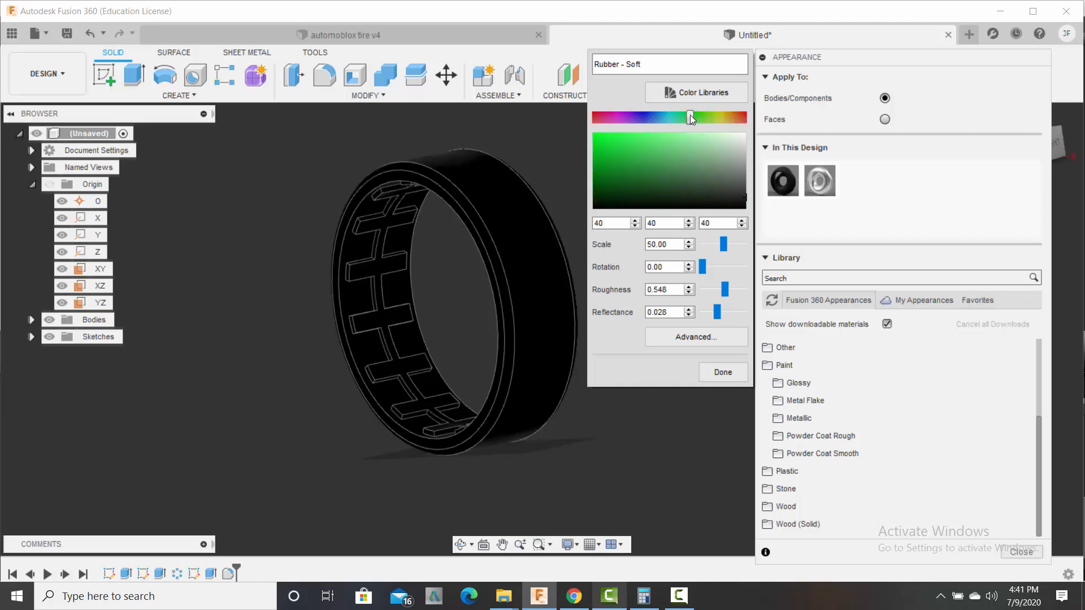
left_click(606, 182)
left_click_drag(606, 182, 607, 157)
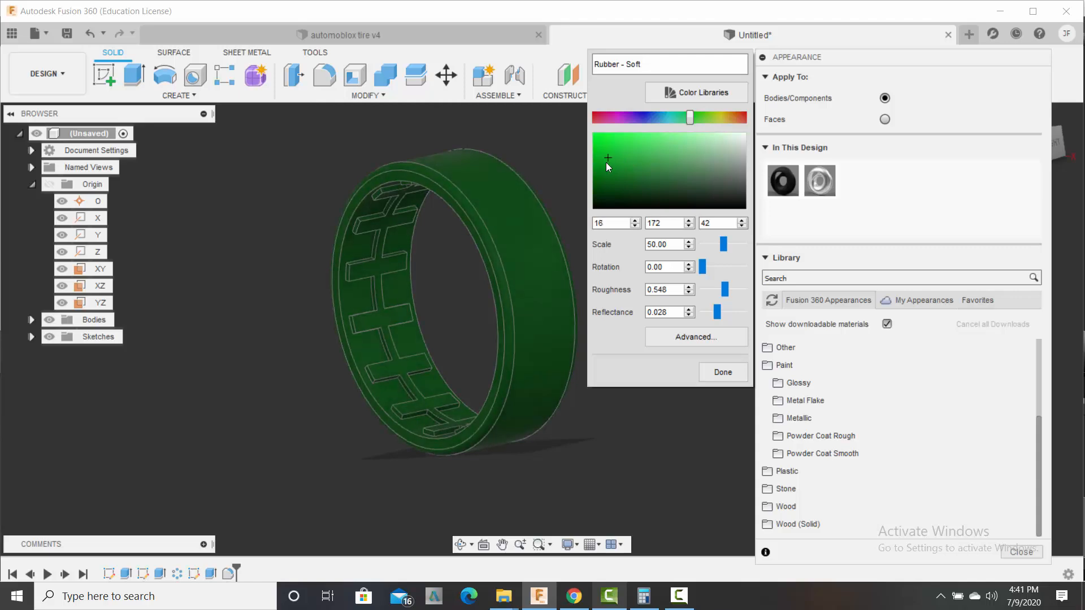
left_click(724, 375)
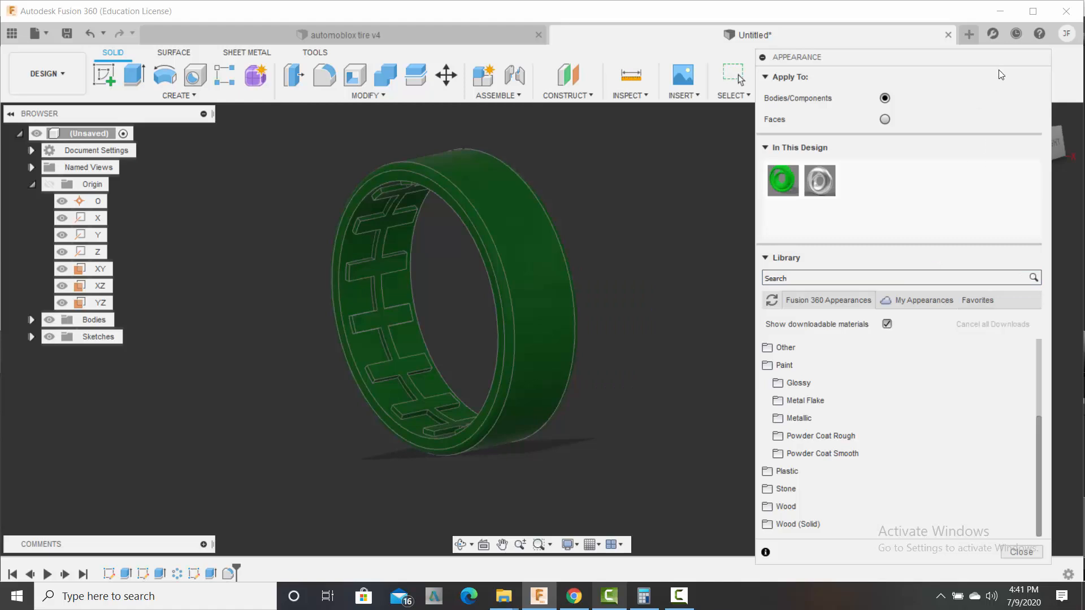
left_click(1022, 552)
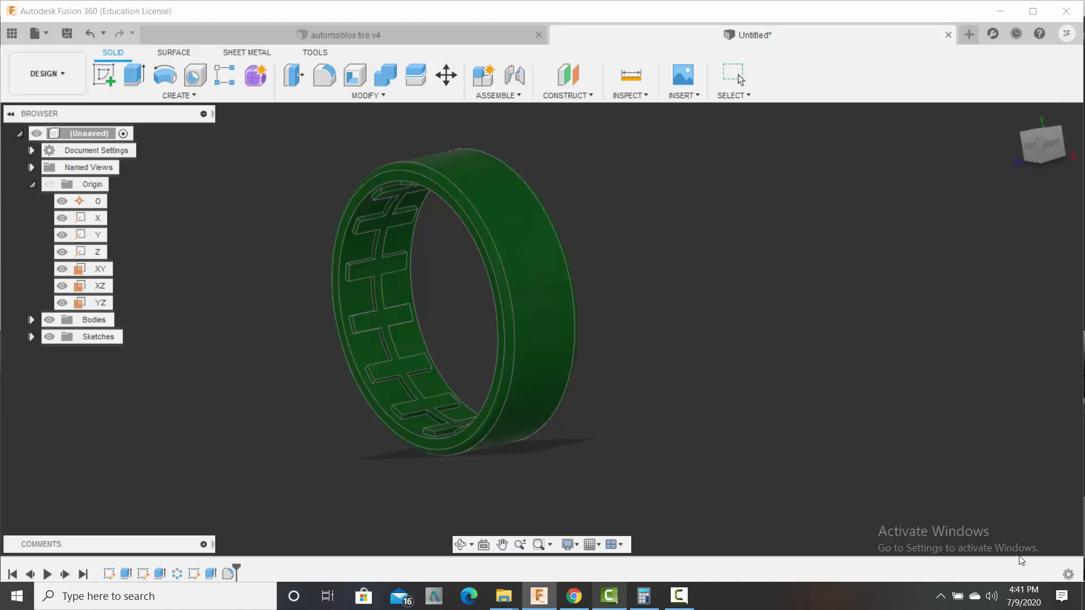
Step: Save the design as "automoblox tire" in the 5.5a folder of IED Files
middle_click_drag(711, 304, 744, 287, "shift")
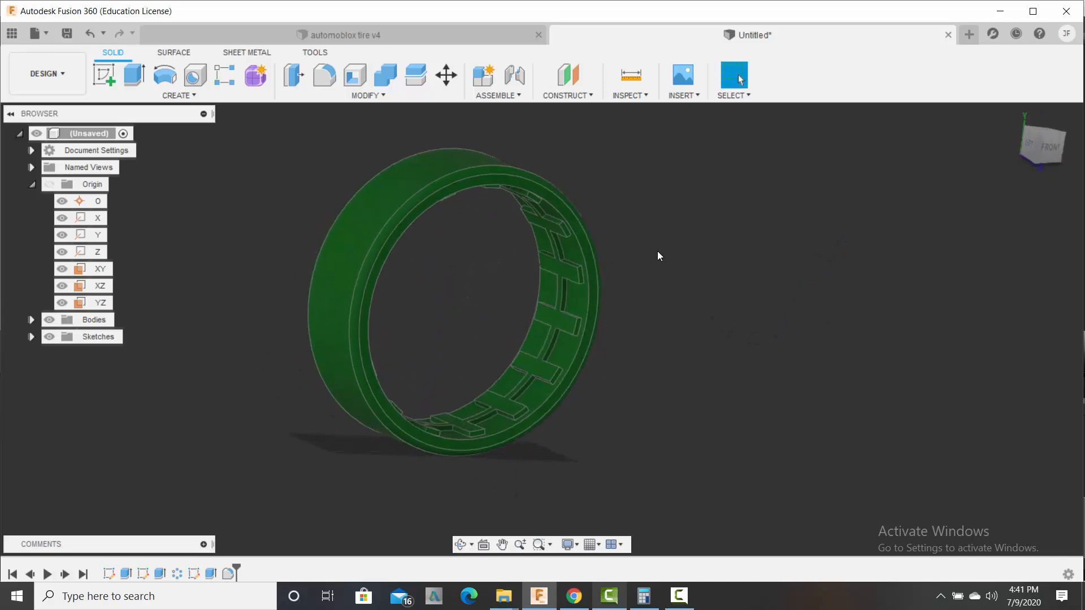
left_click(35, 32)
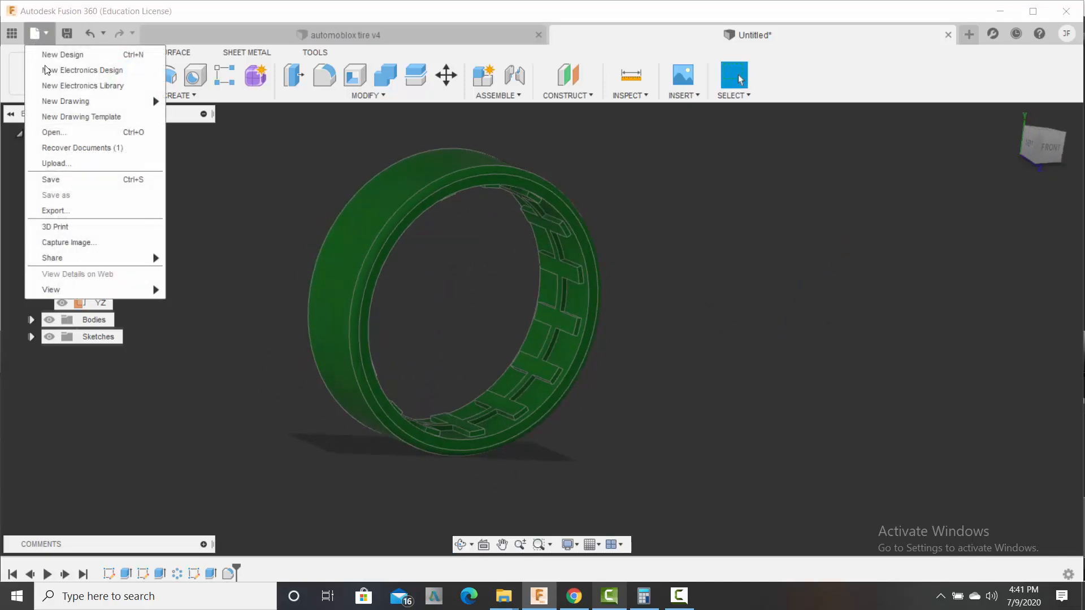
left_click(72, 180)
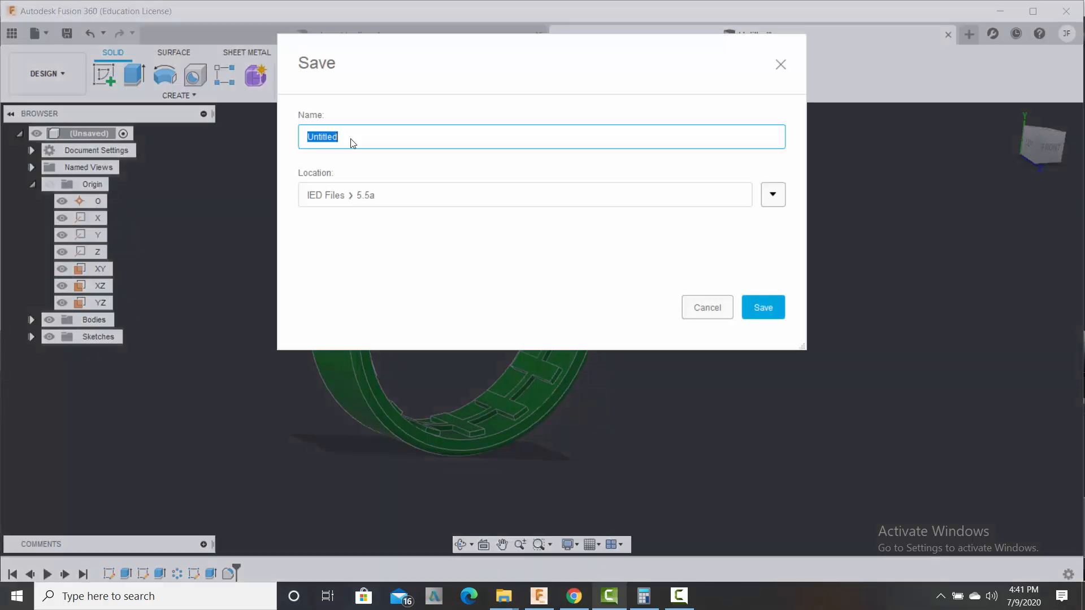
type("automoblox tire")
left_click(764, 307)
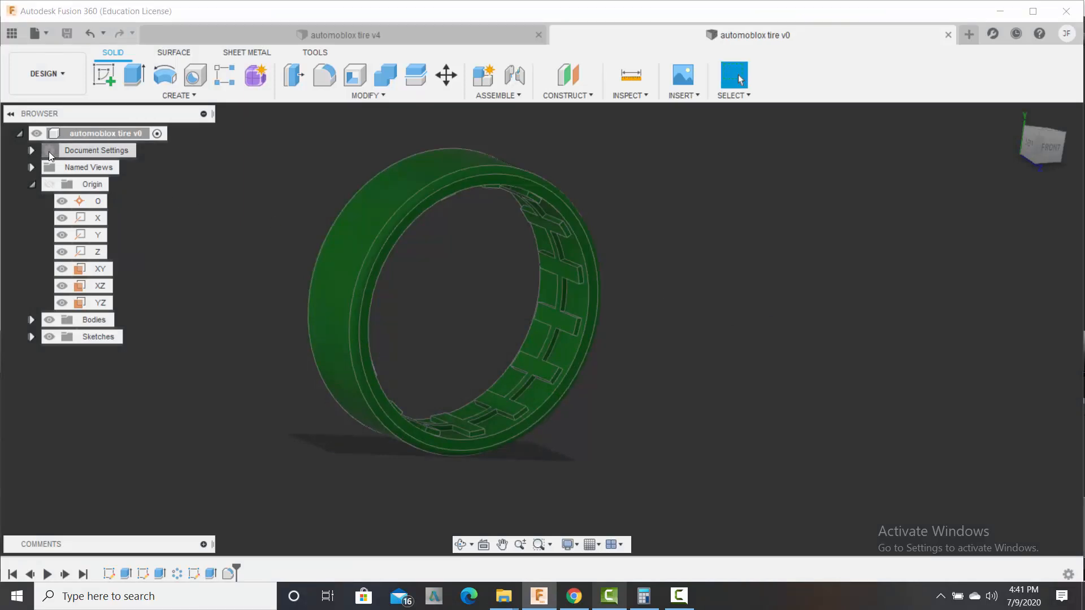
Step: Open the physical properties of the whole tire design
right_click(75, 152)
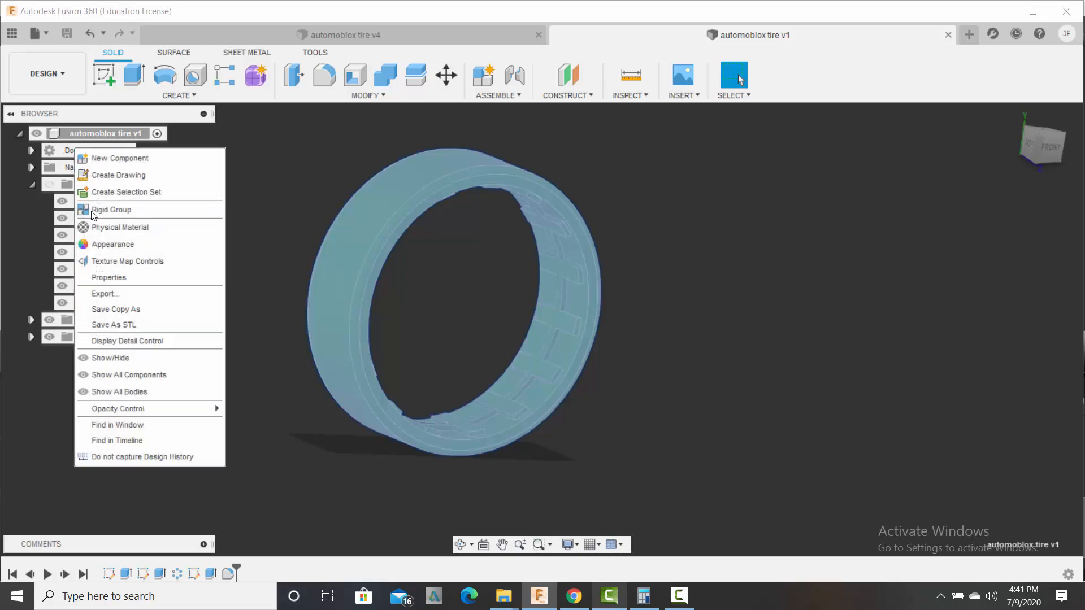
left_click(105, 279)
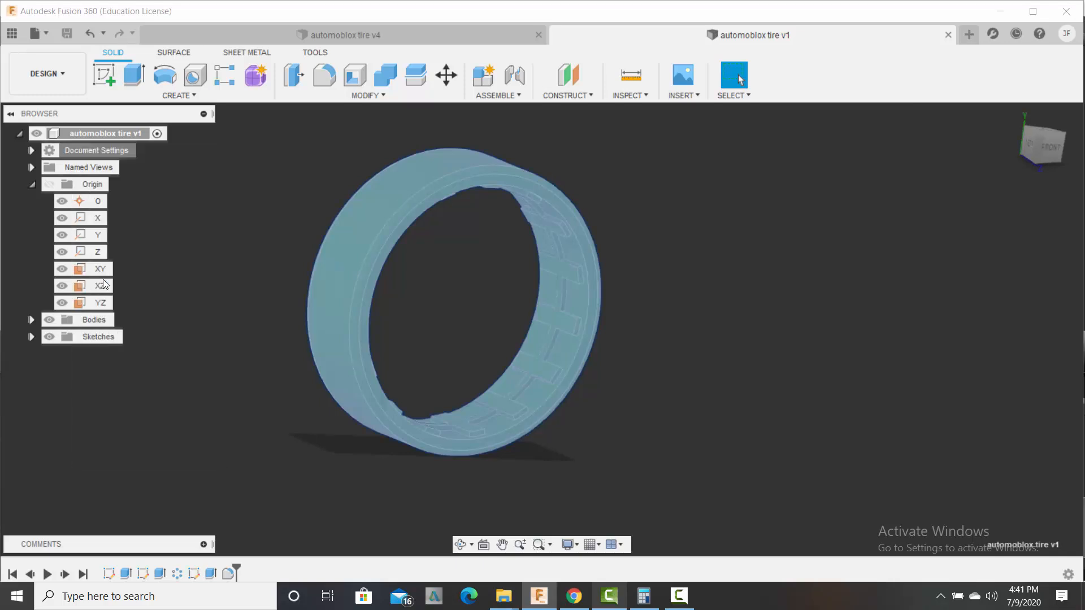